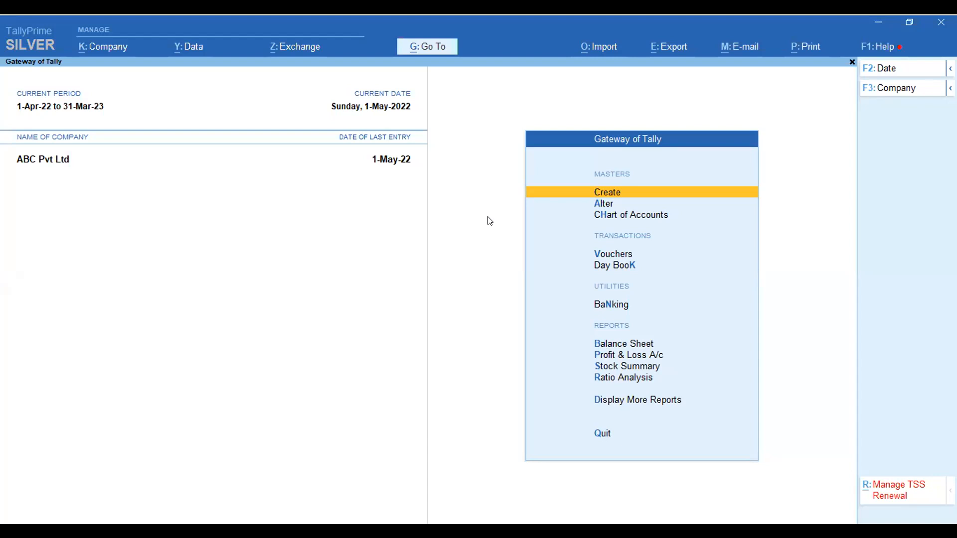
key("Escape")
key("Escape")
key("Down")
key("Down")
key("Down")
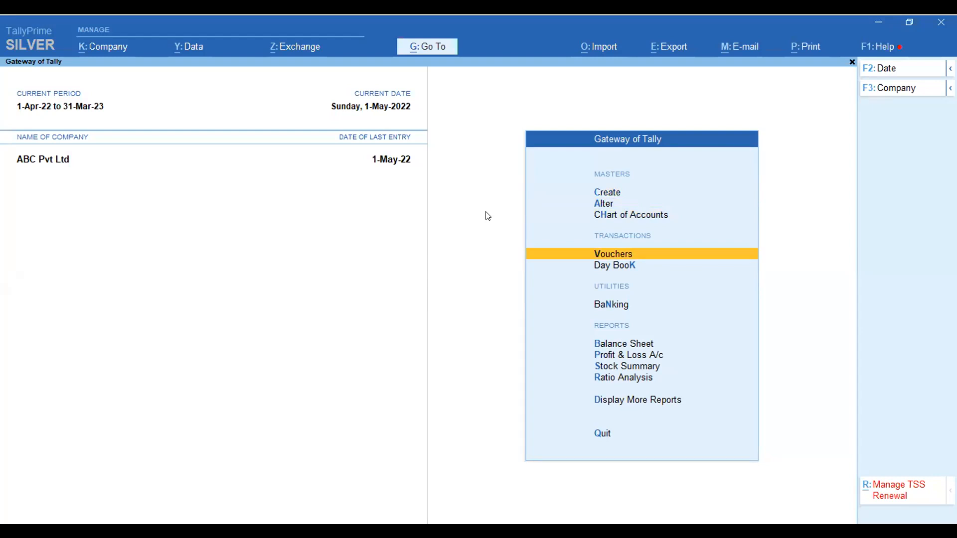
key("Up")
key("Up")
key("Up")
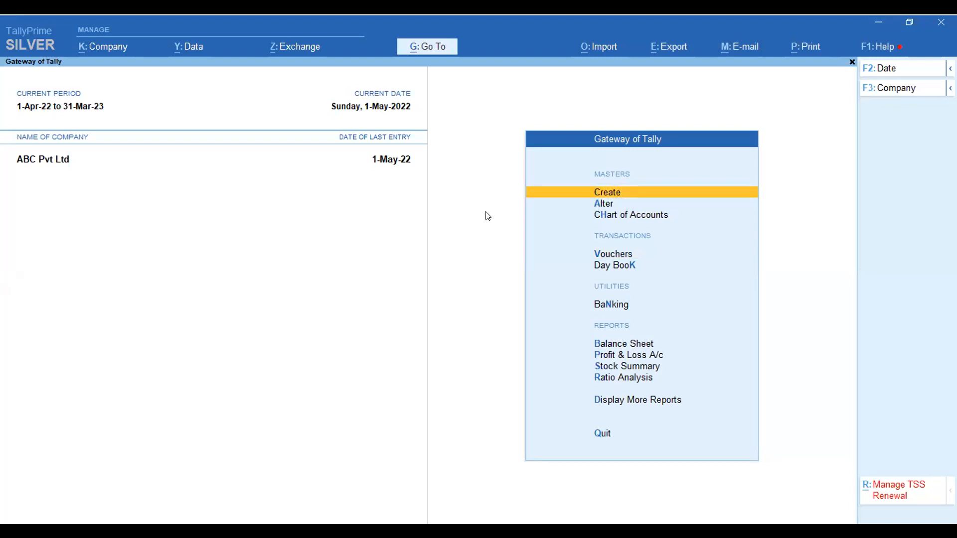
Step: Check the base currency symbol in ABC Pvt Ltd's company alteration details and accept the form
left_click(118, 54)
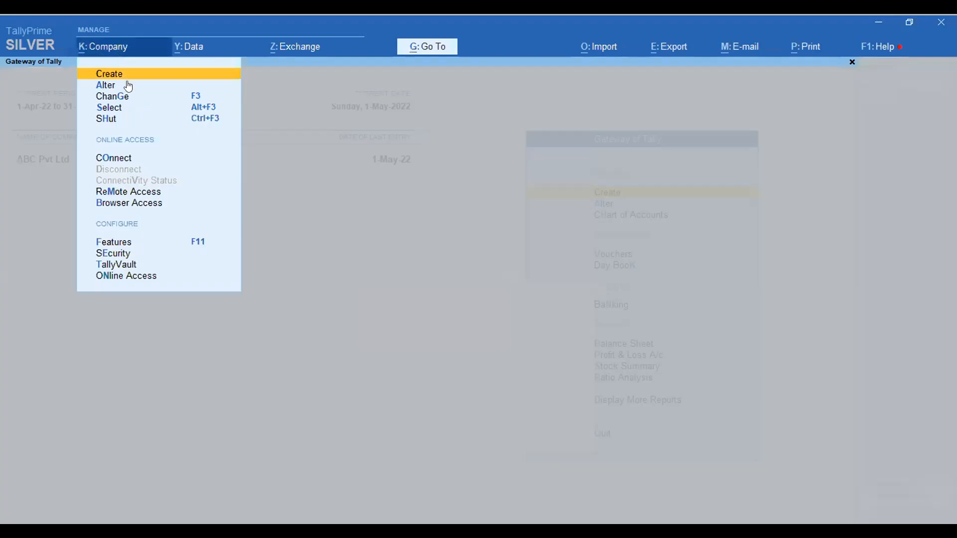
left_click(115, 84)
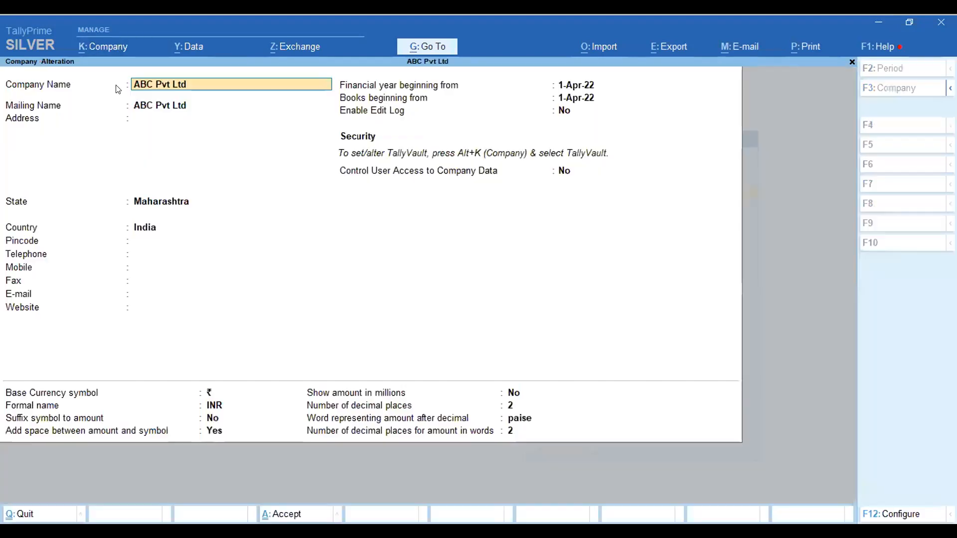
left_click(214, 394)
key("ctrl")
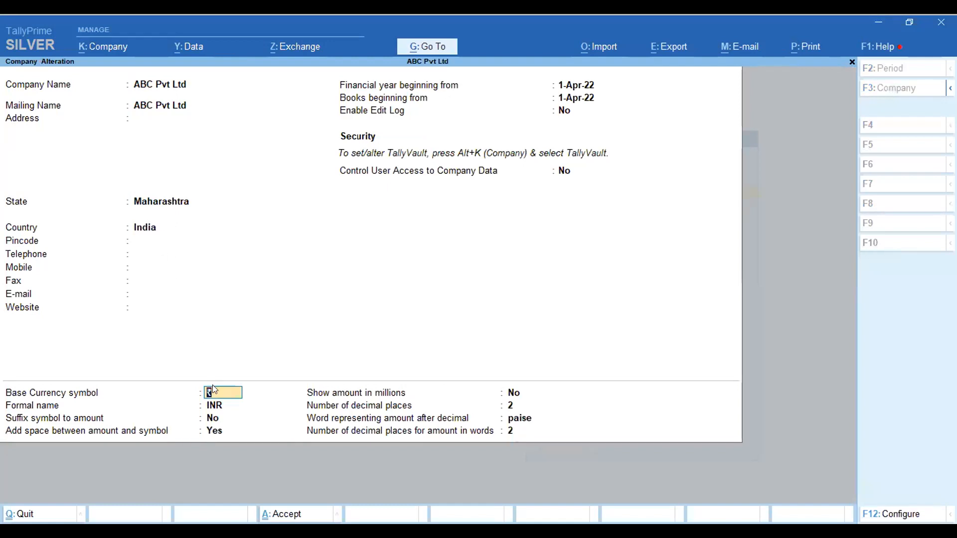
key("ctrl")
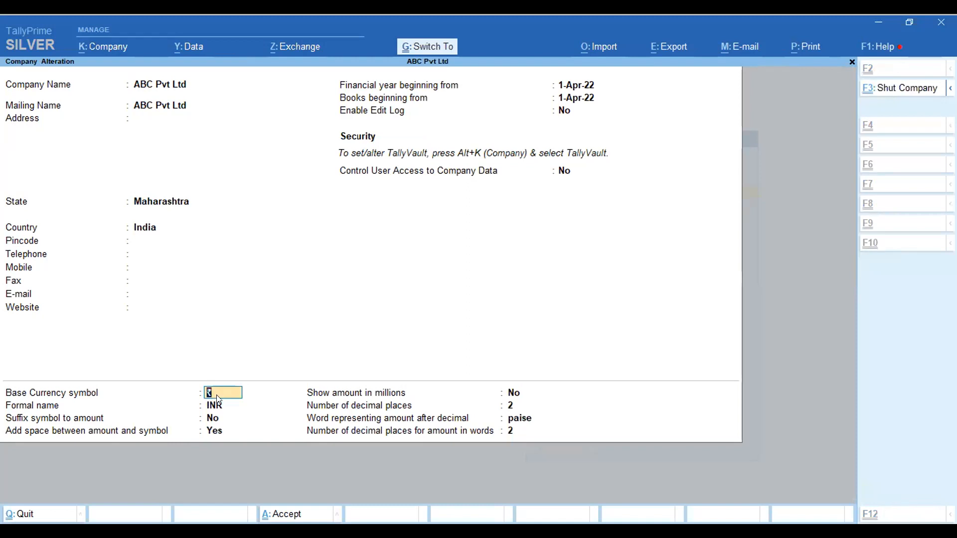
key("ctrl+a")
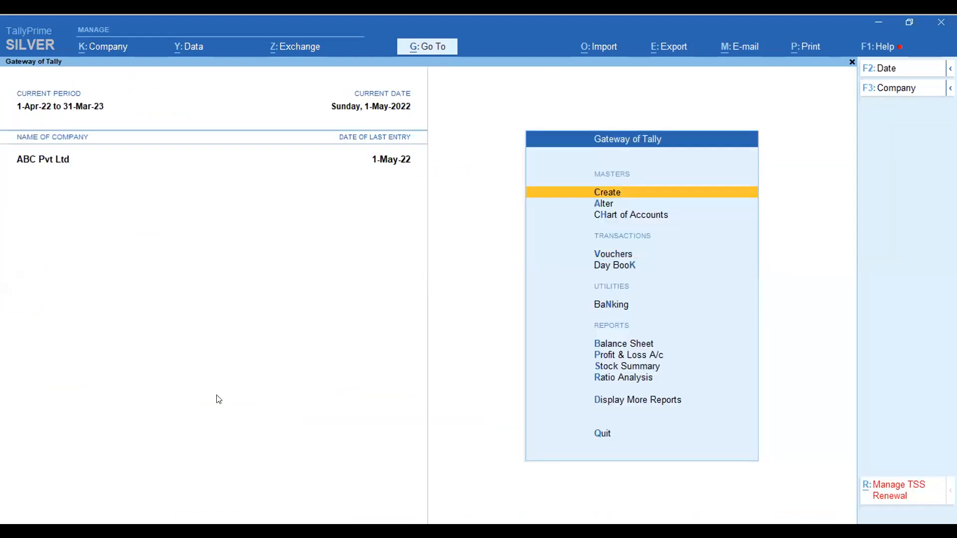
key("Down")
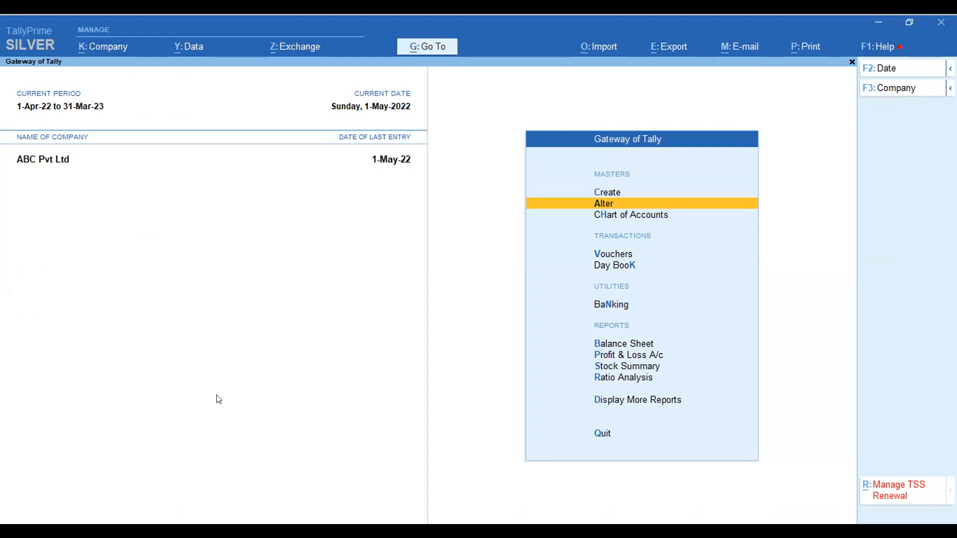
key("Return")
key("Escape")
key("Up")
key("Return")
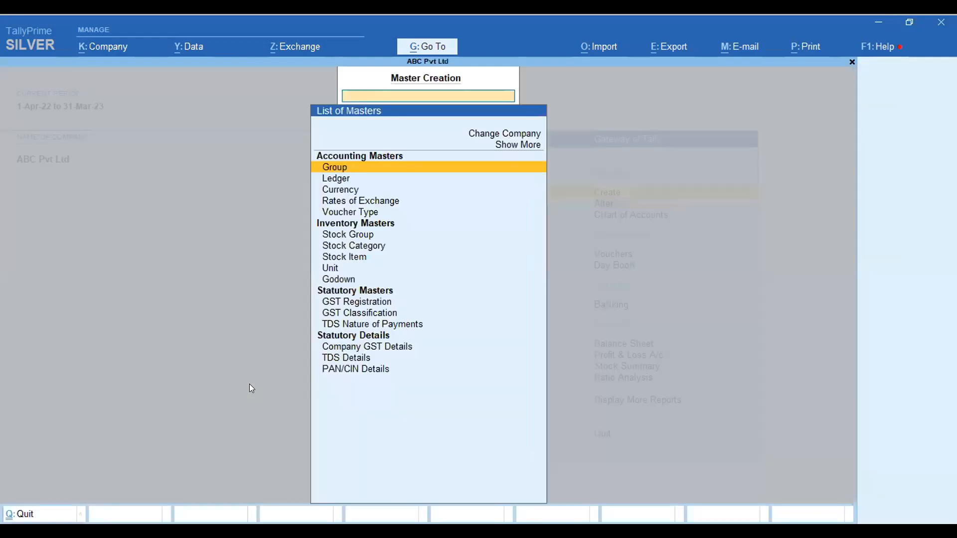
key("Down")
key("Down")
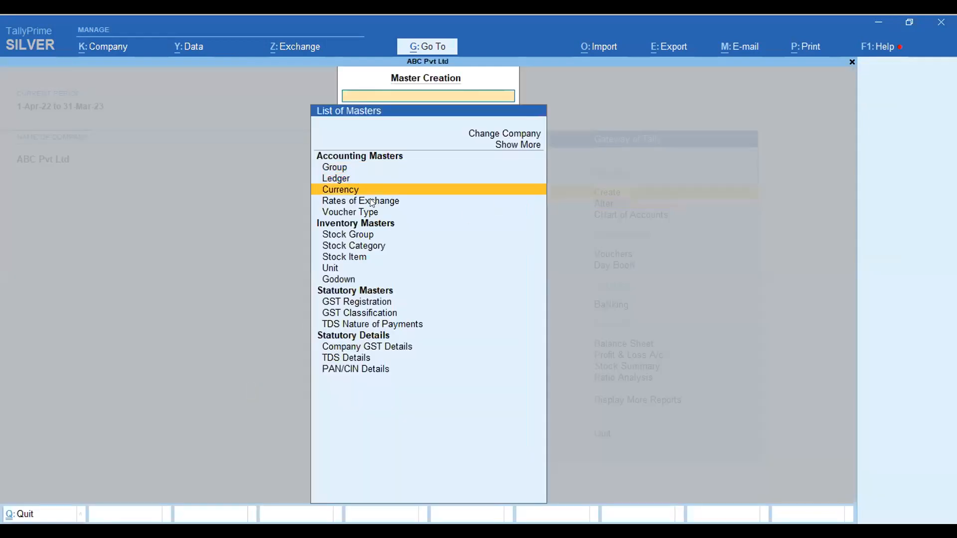
left_click(357, 196)
key("Escape")
key("Escape")
Step: Examine the existing £, ¥ and € currency masters one after another in currency alteration
key("Down")
key("Return")
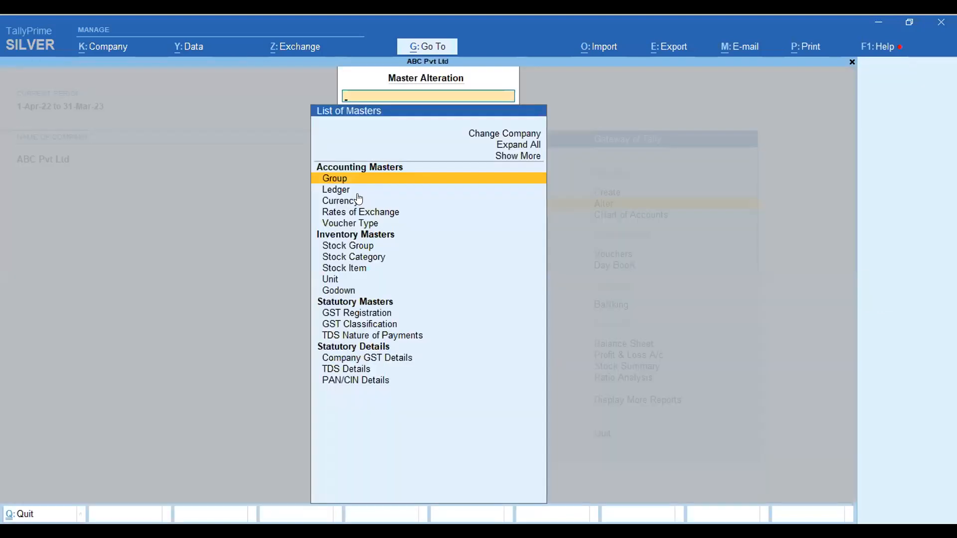
key("Down")
key("Down")
key("Return")
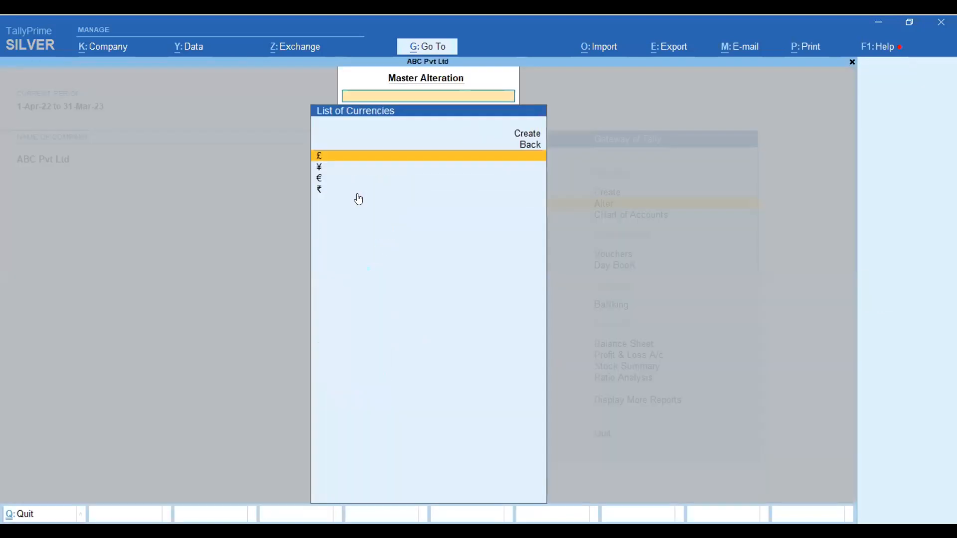
key("Return")
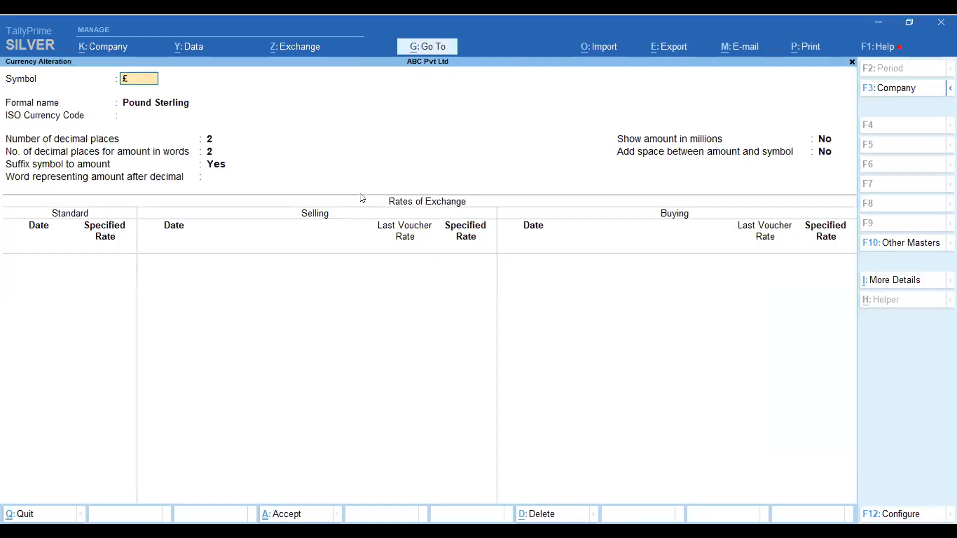
key("Escape")
key("y")
key("Down")
key("Return")
key("Escape")
key("y")
key("Down")
key("Return")
key("Escape")
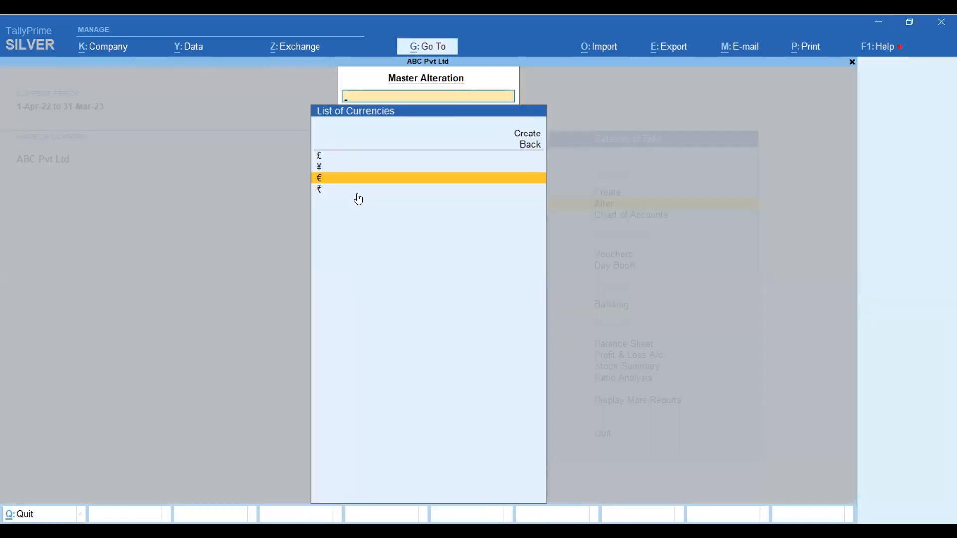
Step: Start a new currency master with the symbol $ and formal name Doller, leaving the ISO currency code blank
key("Escape")
key("Up")
key("Return")
key("Down")
key("Down")
key("Return")
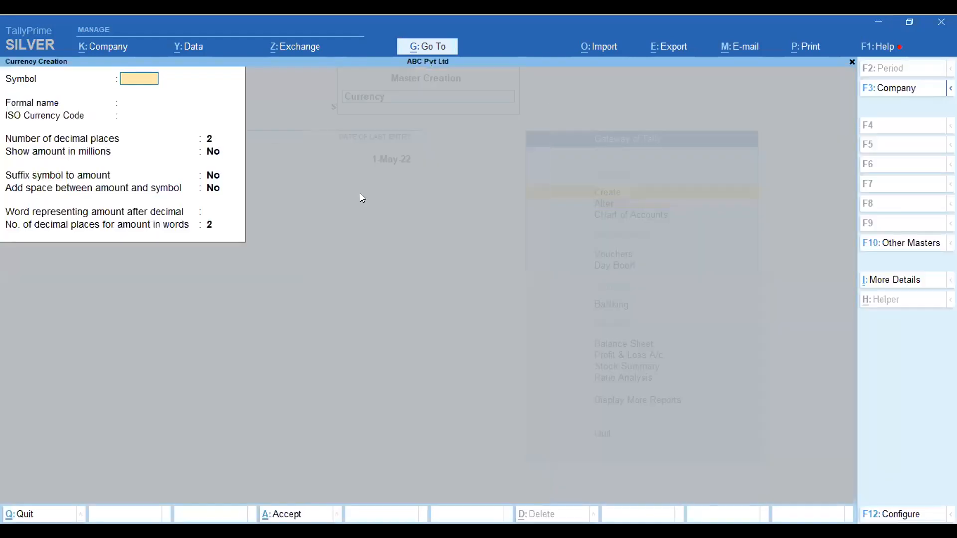
type("$")
key("Return")
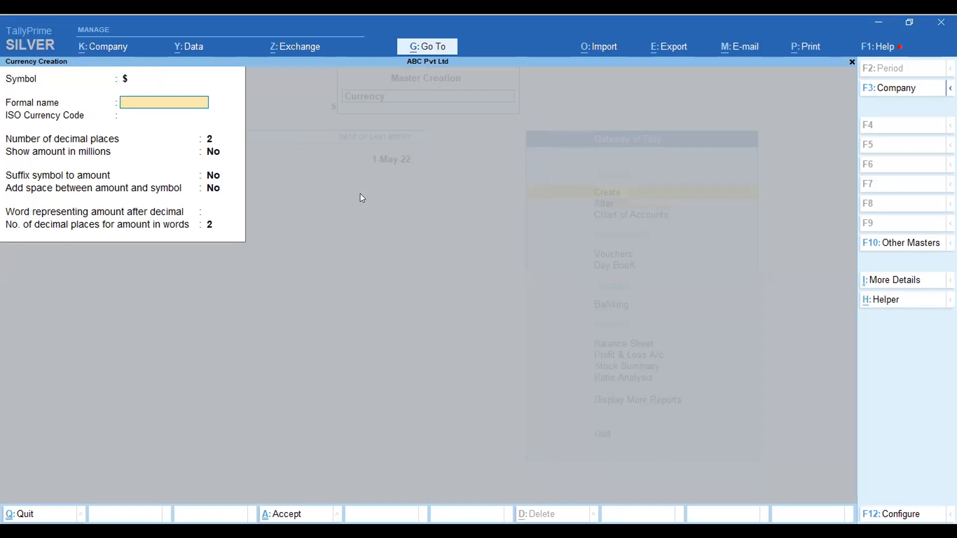
type("Doller")
key("Return")
key("Return")
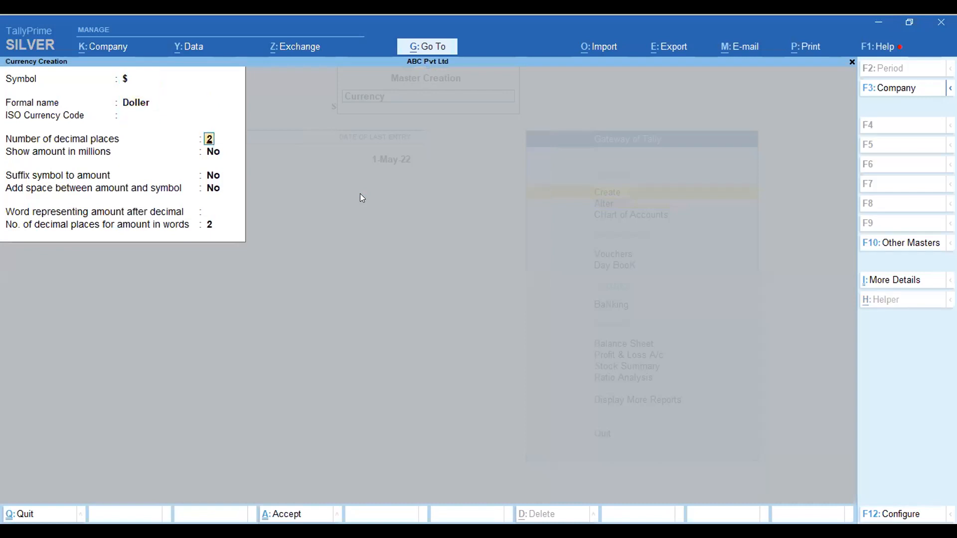
Step: Set the $ currency's symbol to be suffixed to the amount and save the currency
key("Return")
key("Return")
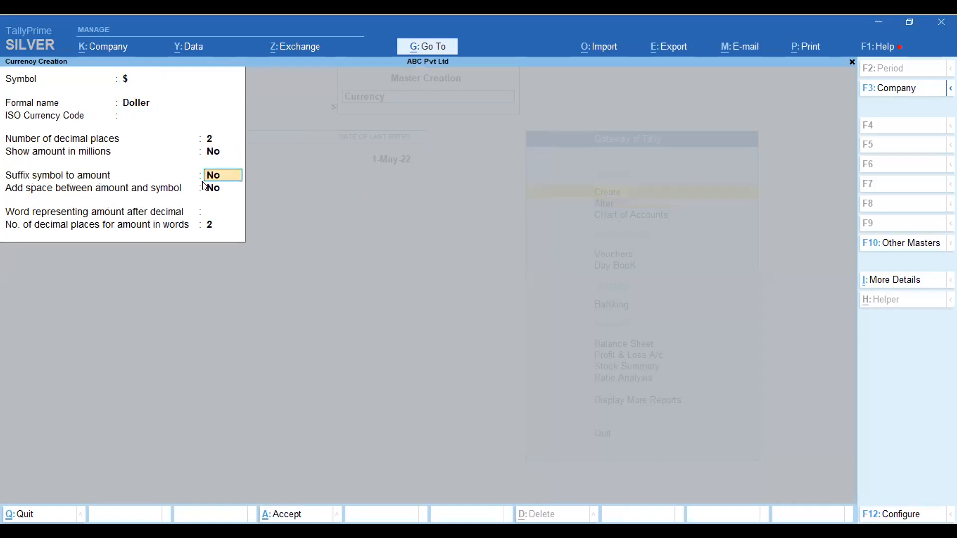
key("y")
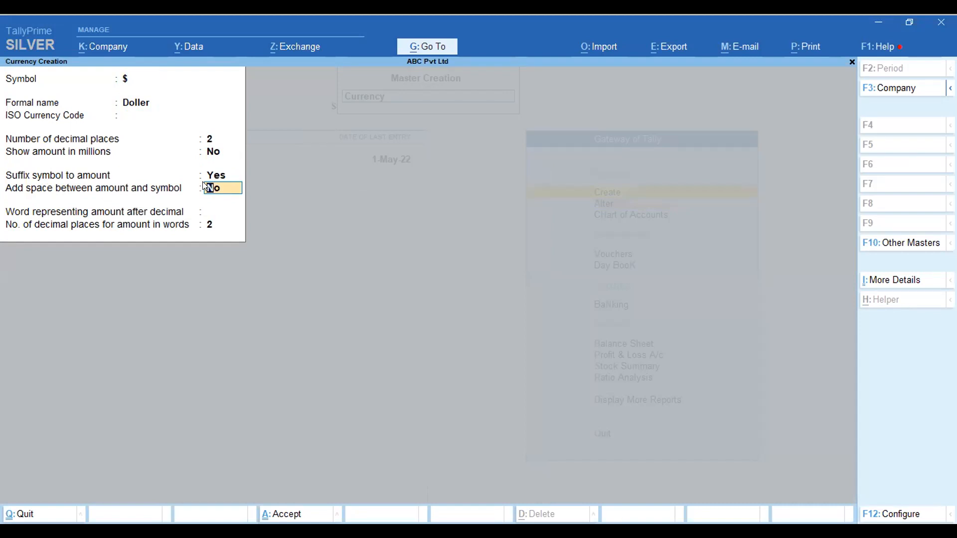
key("Return")
key("ctrl+a")
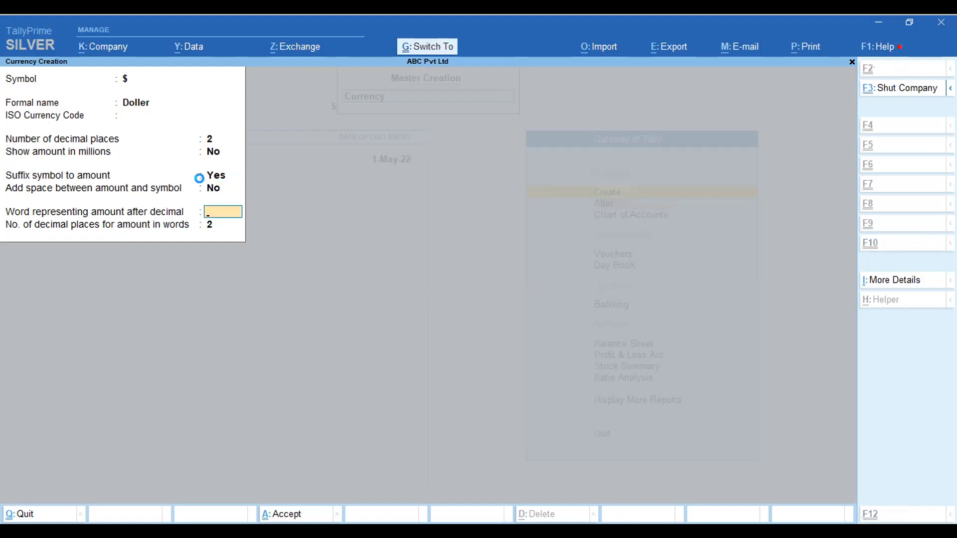
key("Escape")
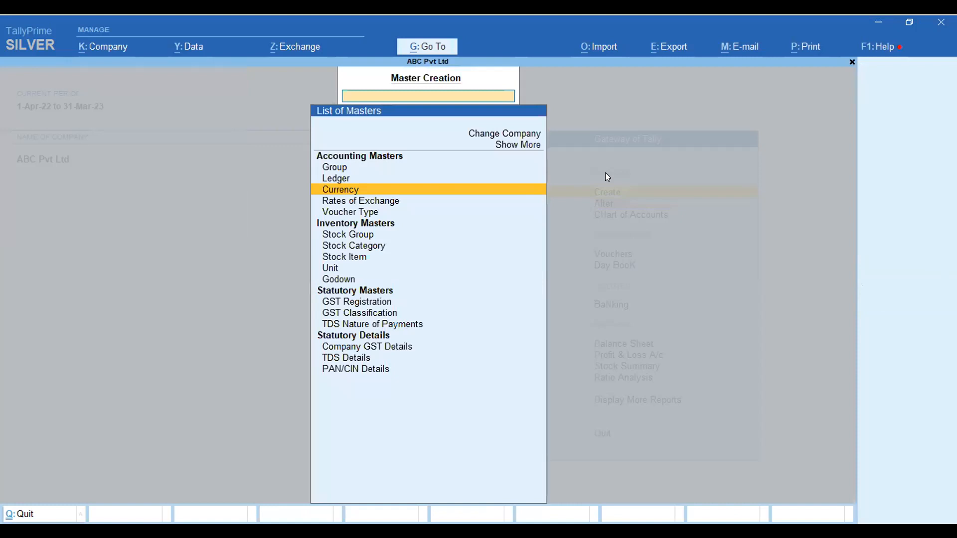
Step: Open the rates of exchange for 1-Apr-22 and set the standard rate of $ to 75
key("Down")
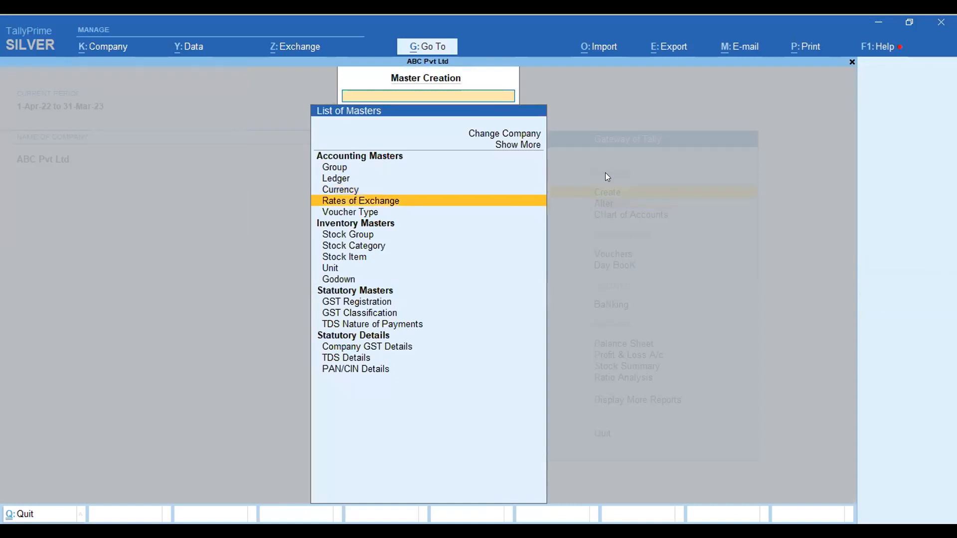
key("Return")
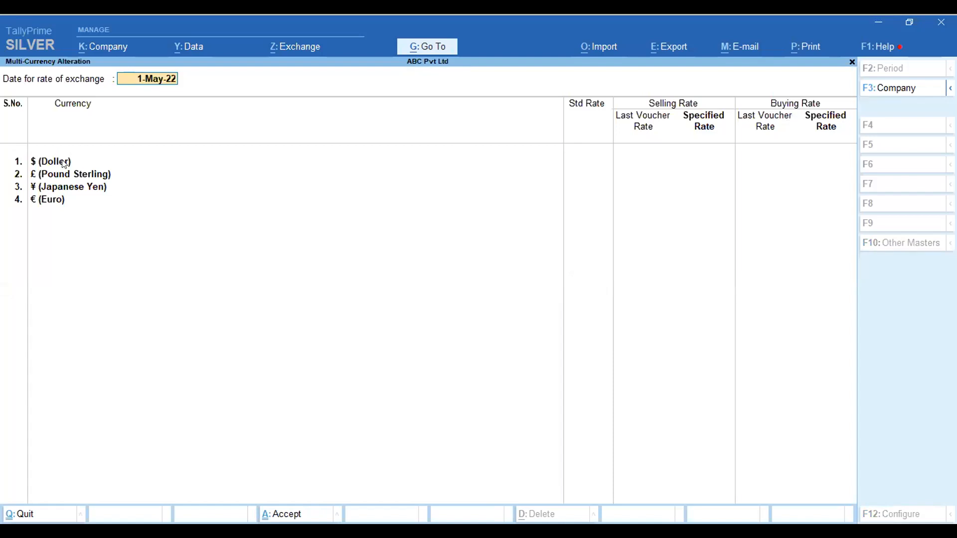
type("1-4-22")
key("Return")
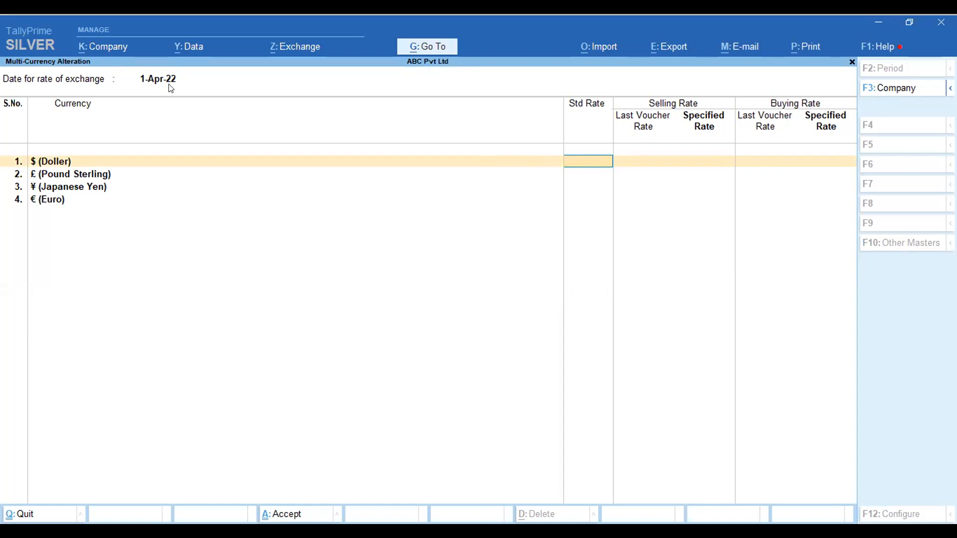
type("75")
key("Return")
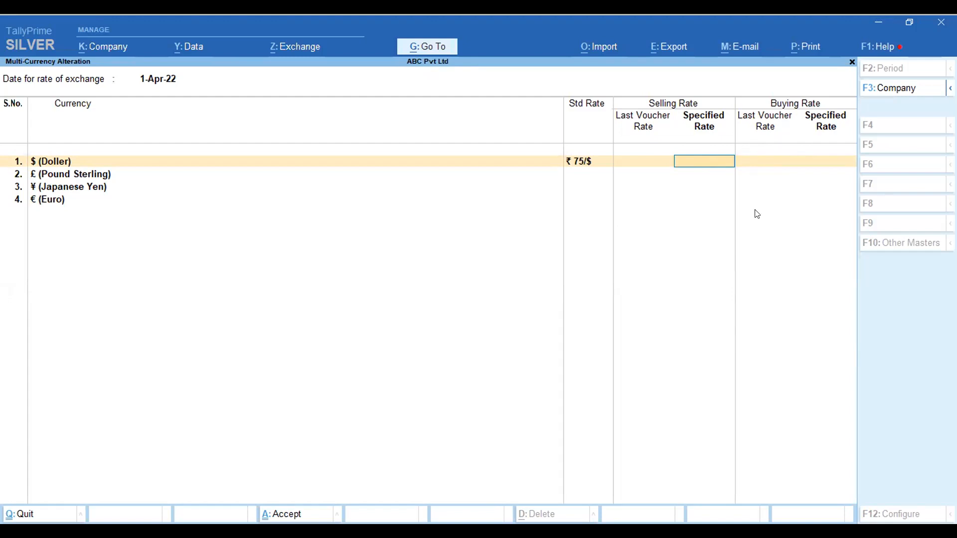
Step: Leave the selling, buying and other currencies' rates blank and save the rates of exchange
left_click(892, 373)
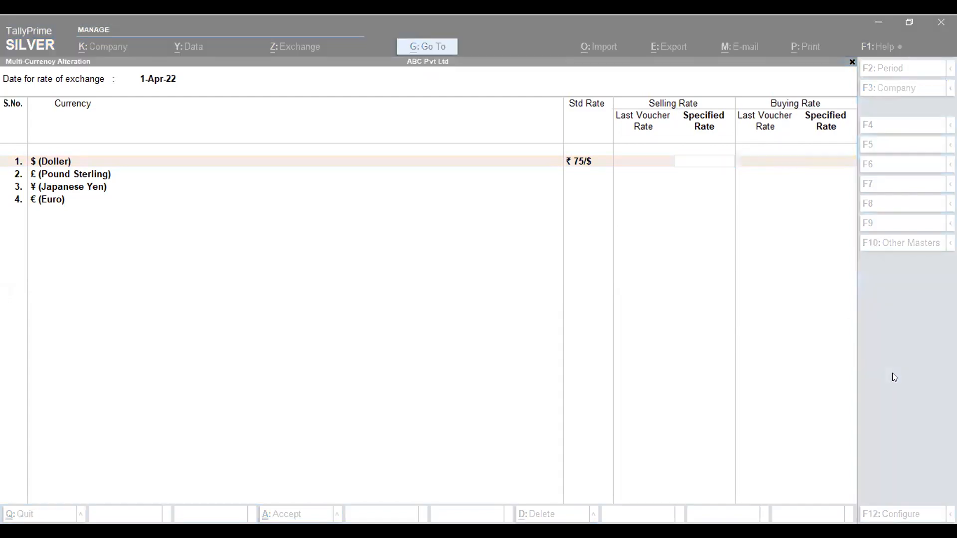
left_click(713, 189)
key("Return")
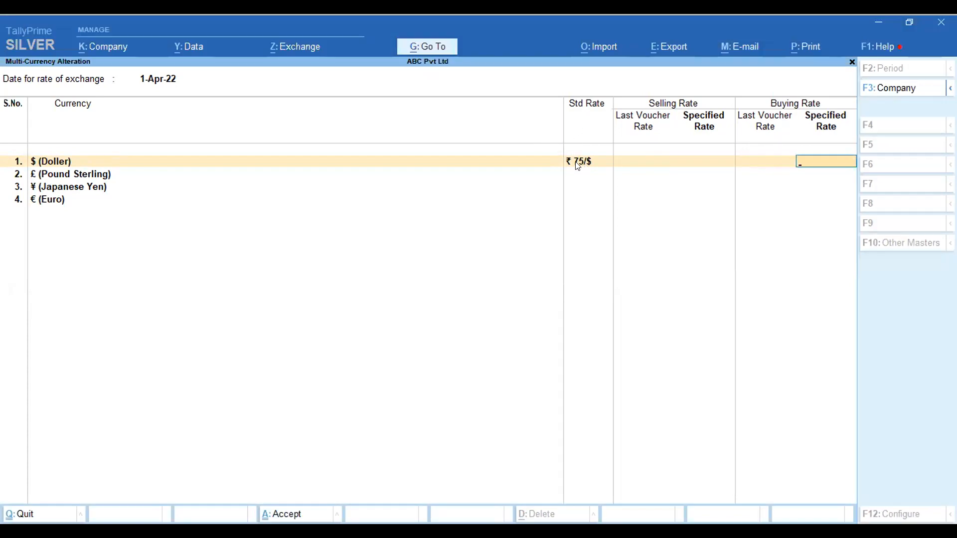
key("Return")
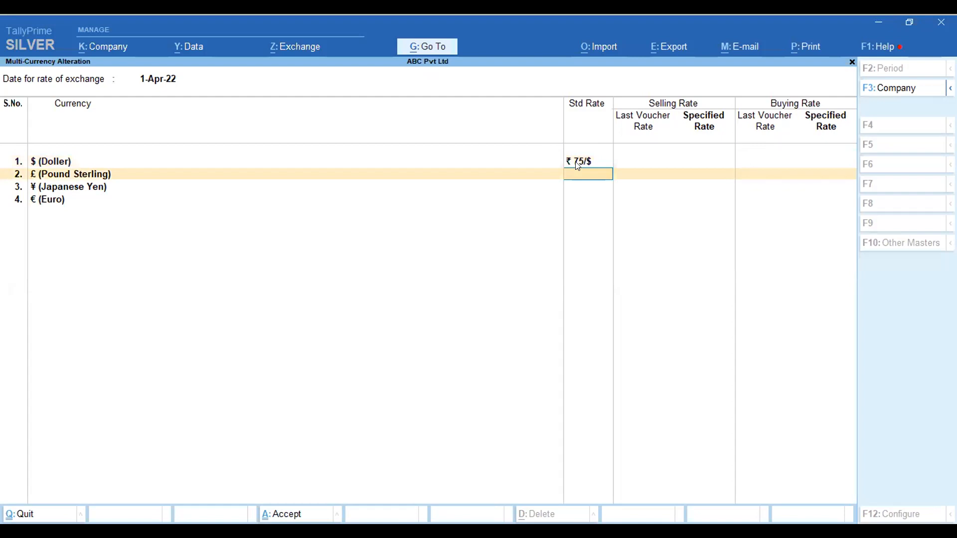
key("Return")
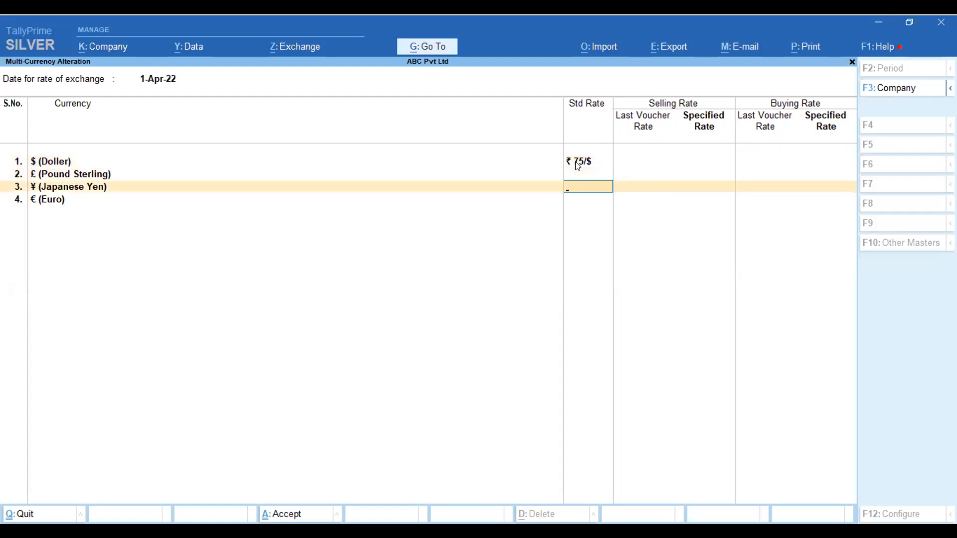
key("Return")
key("Return")
key("Return")
key("Return")
key("Return")
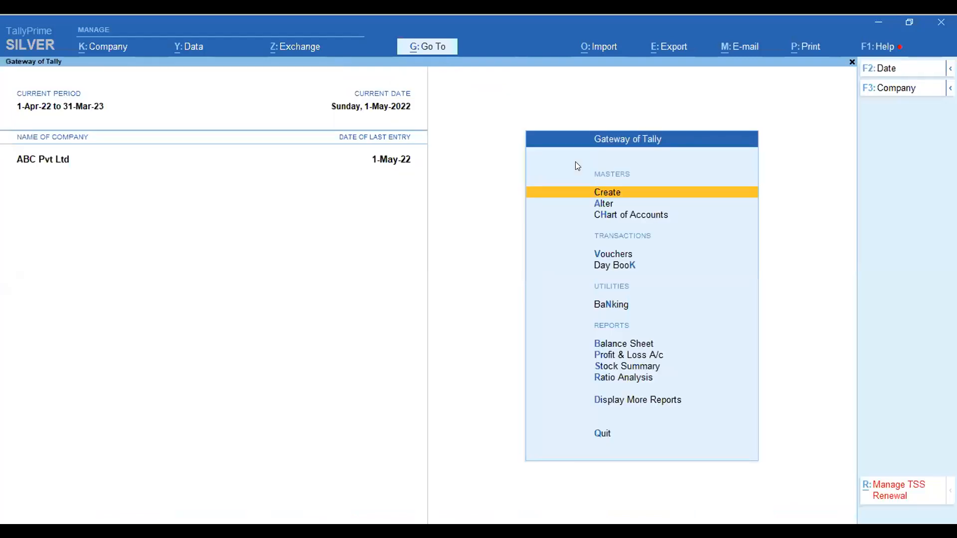
Step: Start a new ledger master and name it Infosys Solution
key("Down")
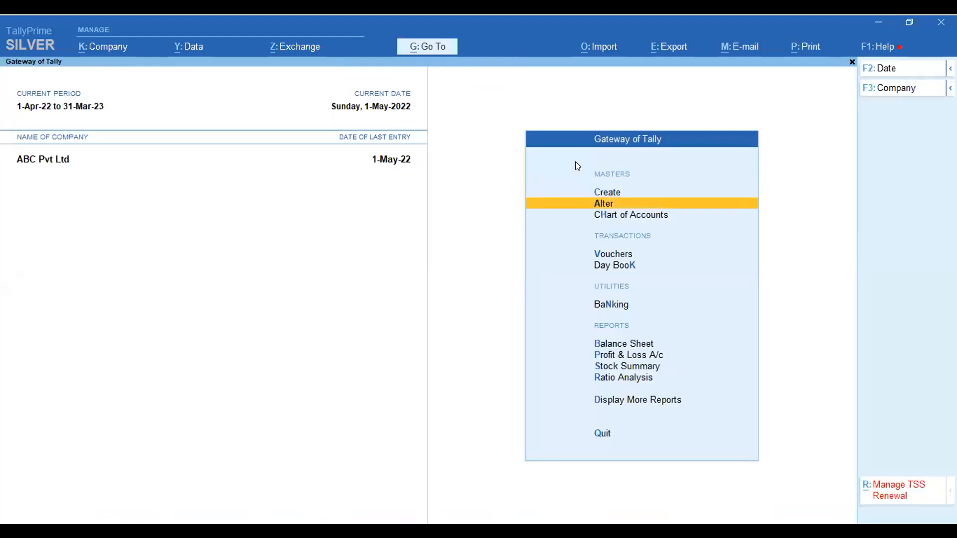
key("Up")
key("Return")
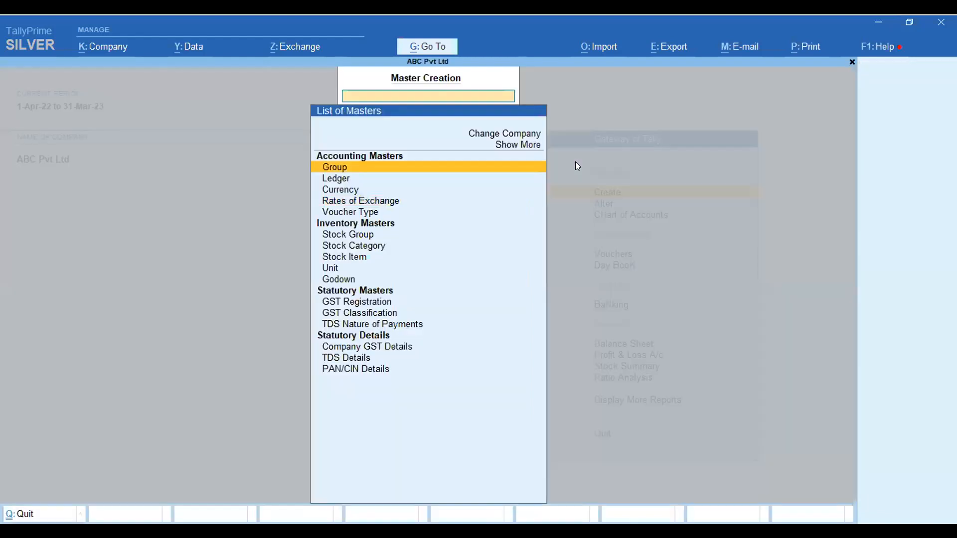
key("Down")
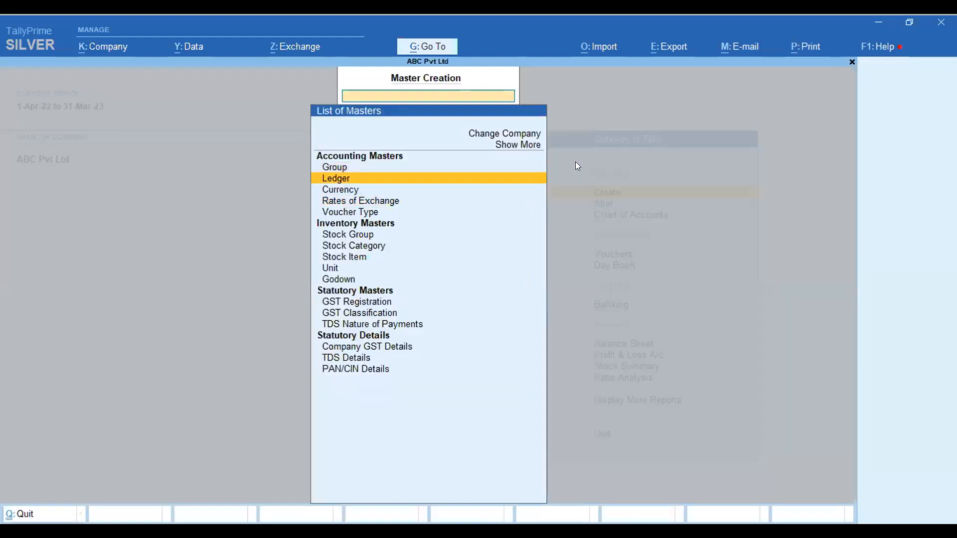
key("Return")
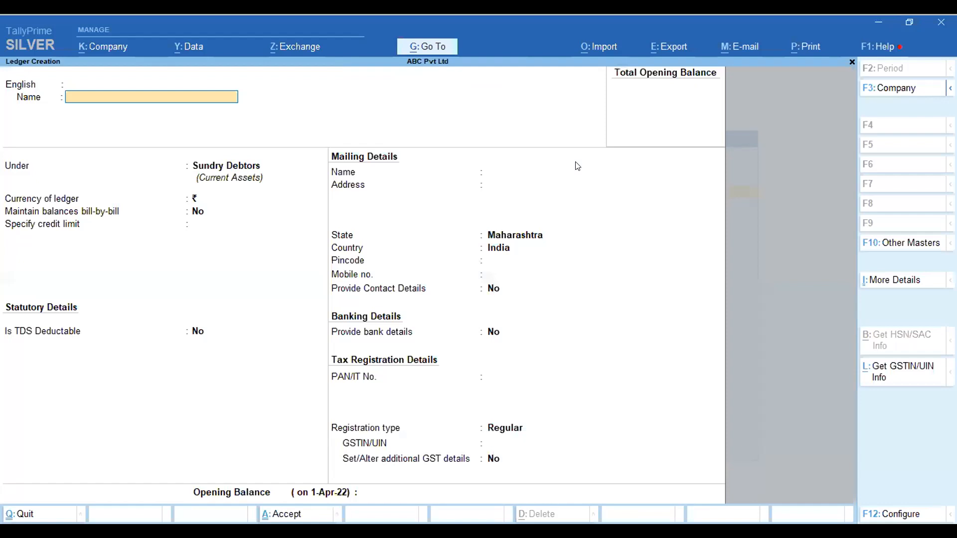
type("Infosys Solution")
key("Return")
key("Return")
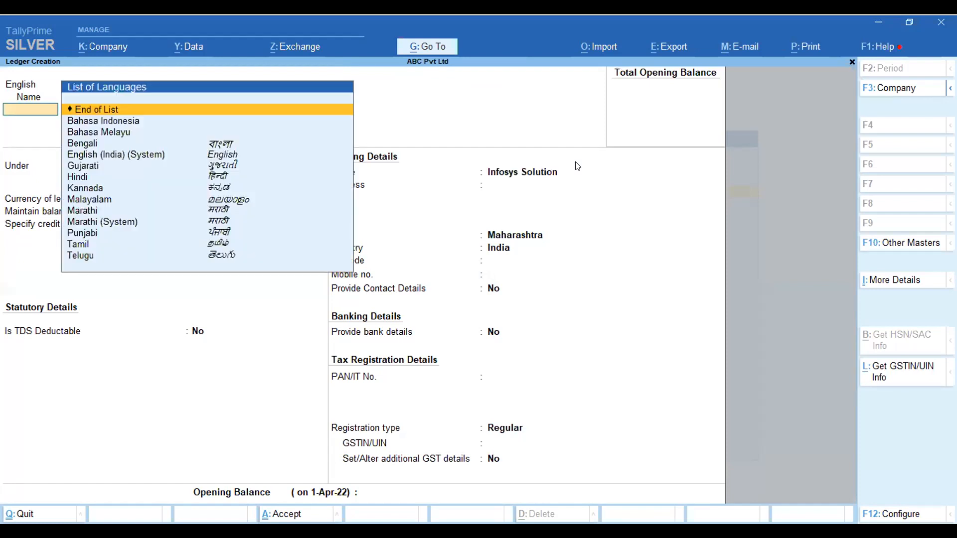
Step: Keep the Infosys Solution ledger under Sundry Debtors and set its currency to $
key("Return")
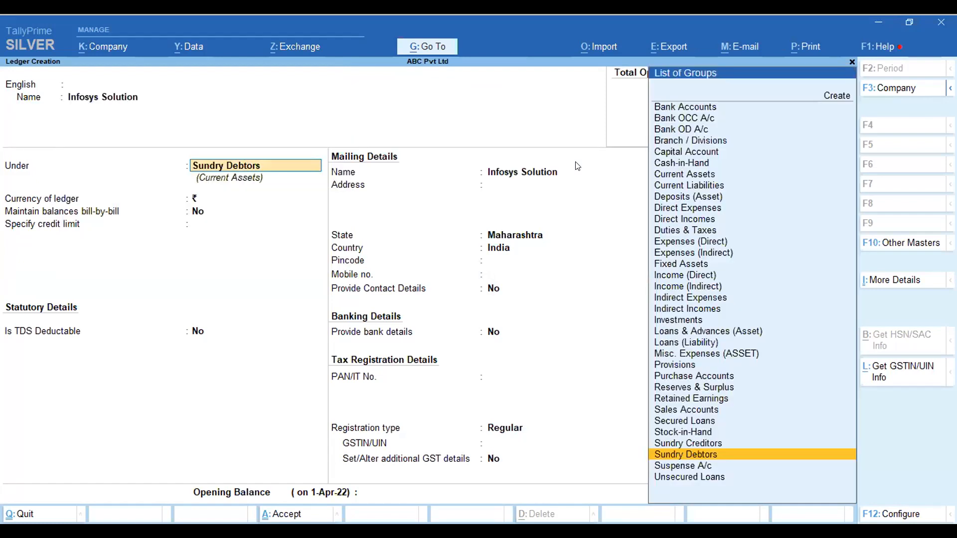
key("Return")
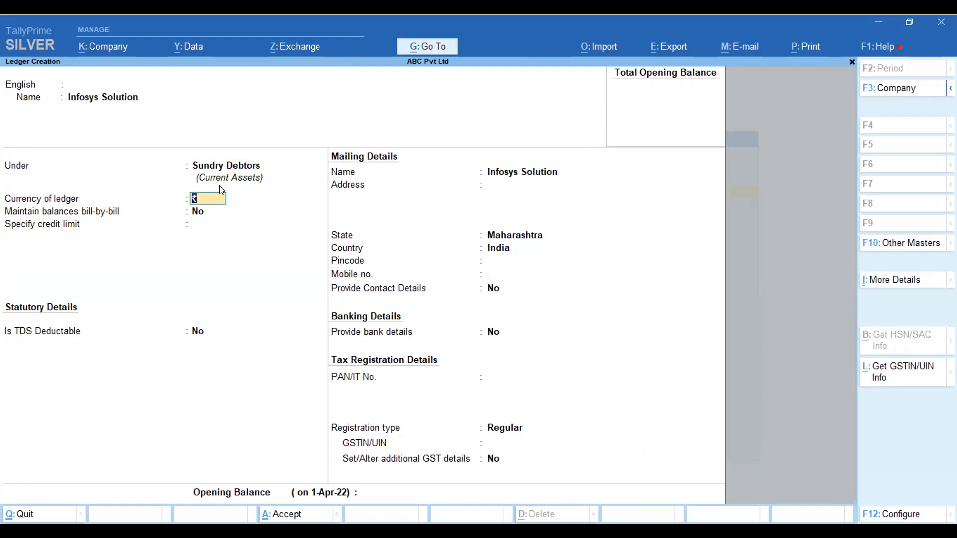
key("BackSpace")
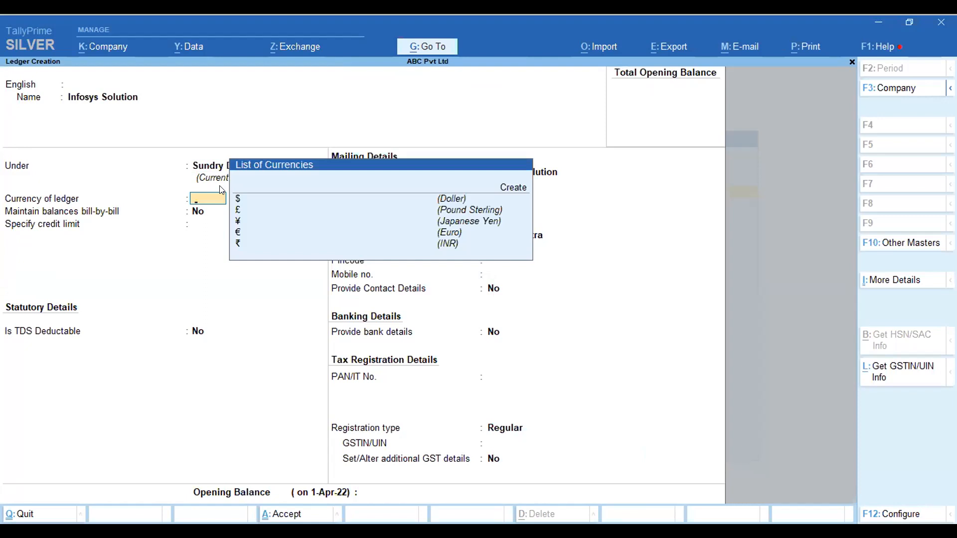
key("Down")
key("Down")
key("Down")
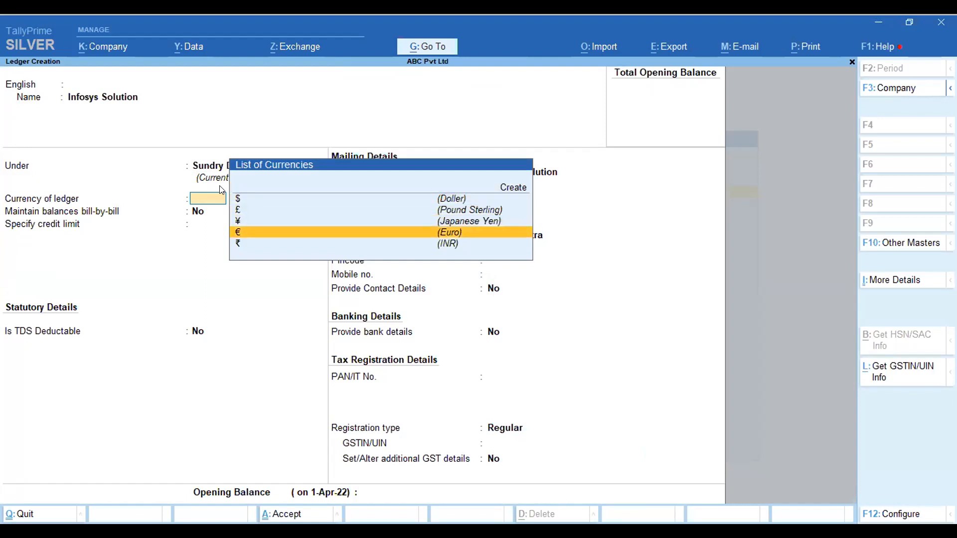
key("Up")
key("Up")
key("Up")
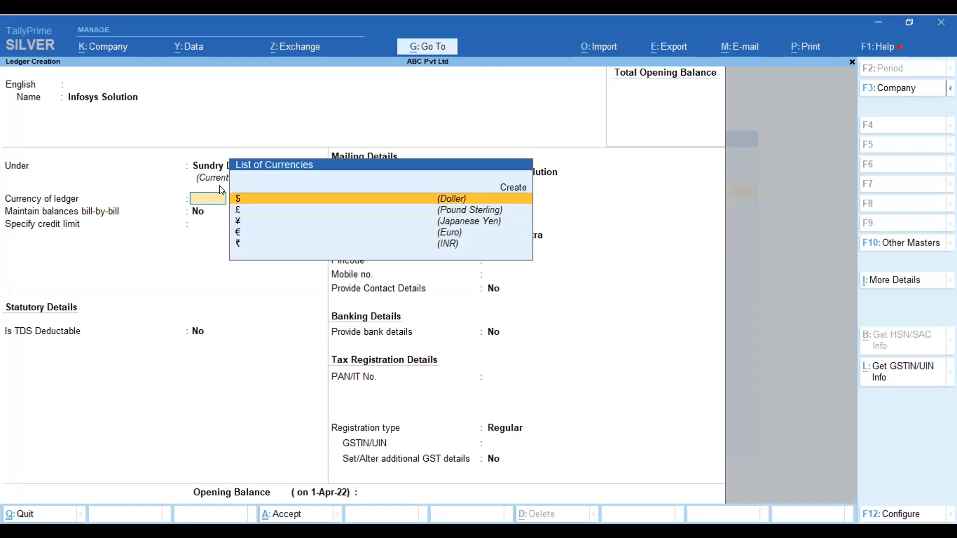
key("Return")
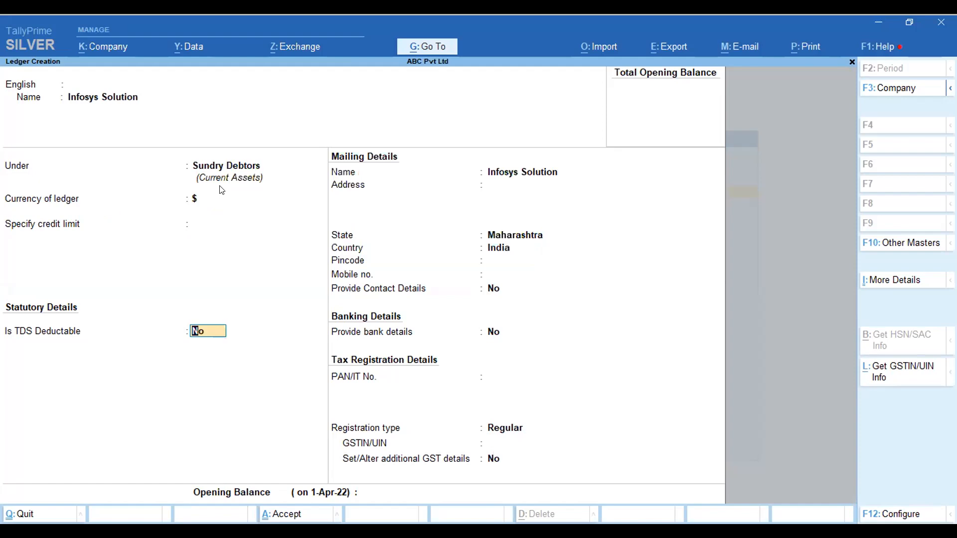
Step: Look through the ledger configuration, the company features and the additional ledger details
key("F12")
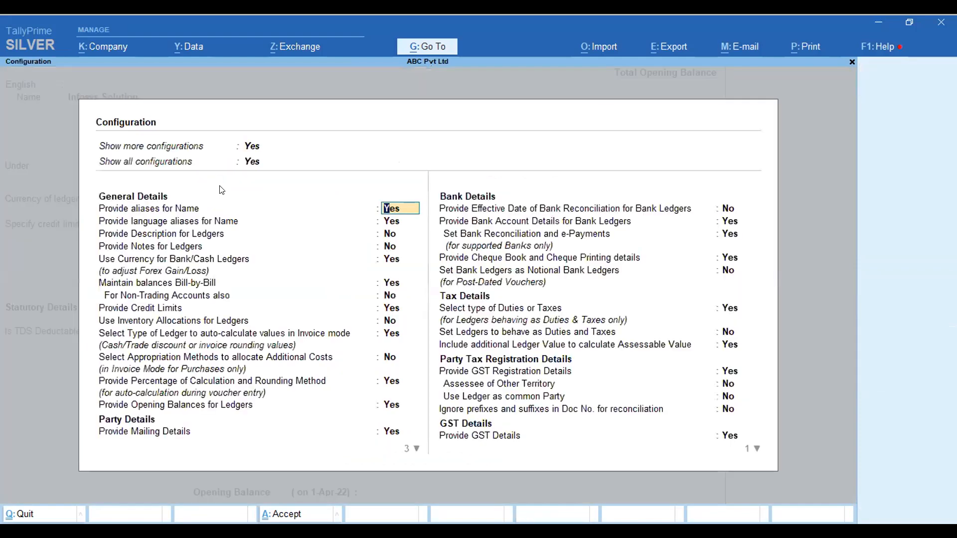
key("F11")
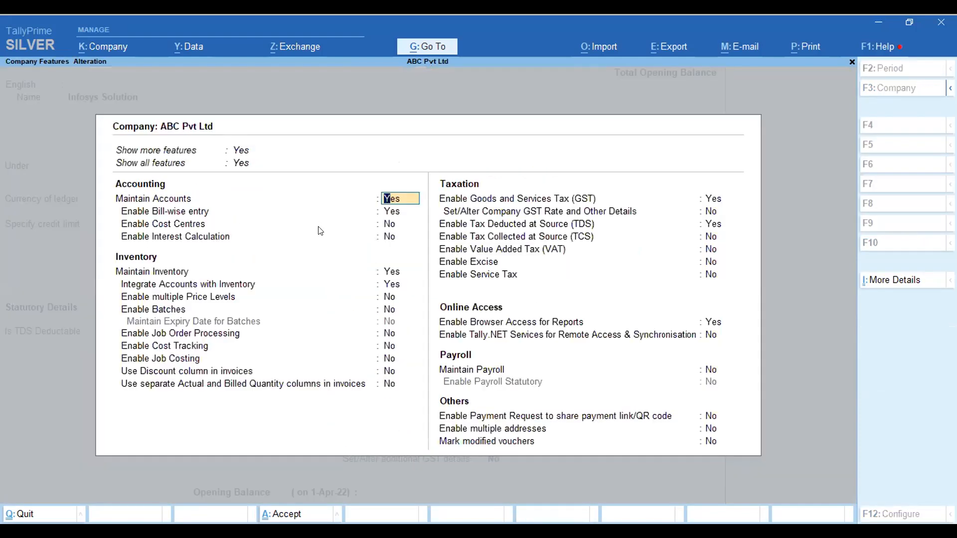
key("Escape")
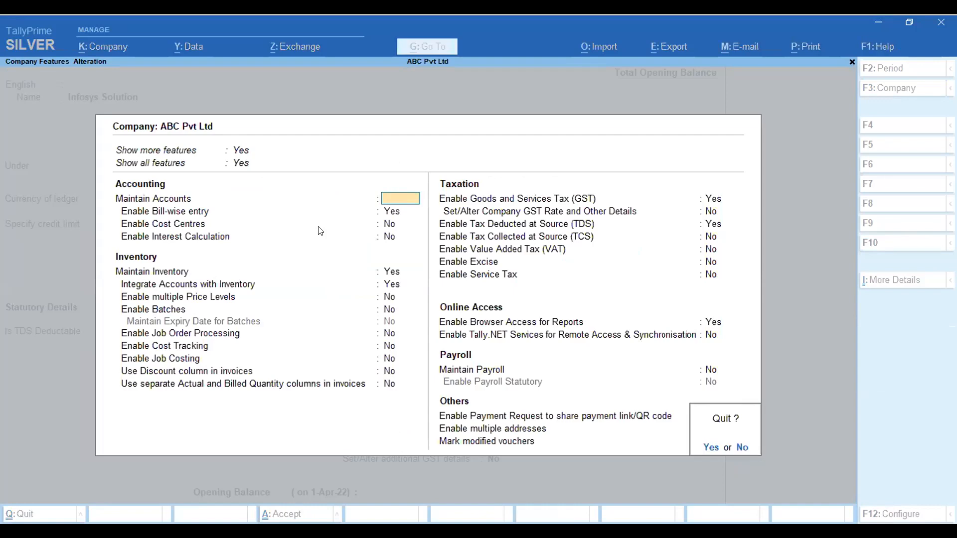
key("y")
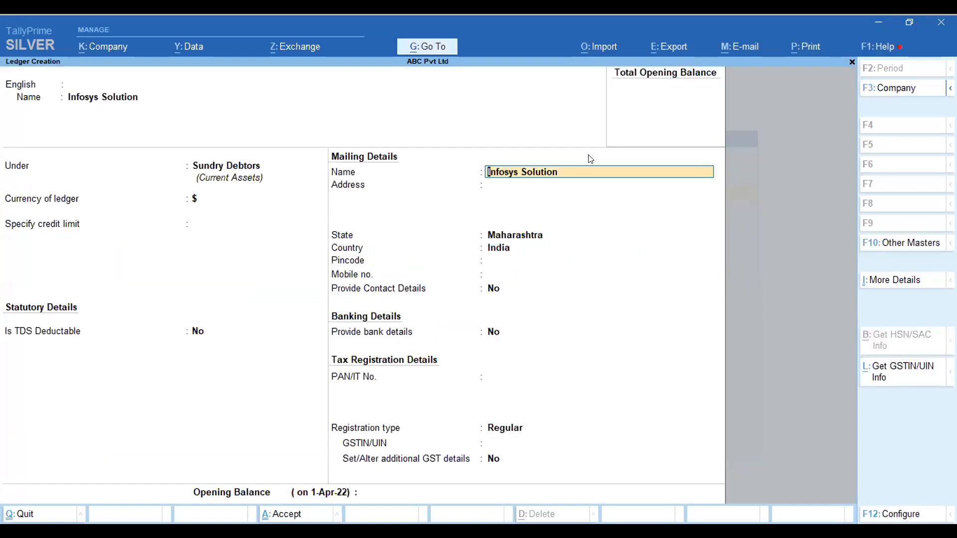
left_click(894, 279)
key("Up")
key("Up")
key("Return")
key("Down")
key("Down")
key("Down")
key("Down")
key("Down")
key("Down")
key("Down")
key("Down")
key("Down")
key("Down")
key("Down")
key("Up")
key("Up")
key("Up")
key("Down")
key("Up")
key("Up")
key("Escape")
Step: Leave the ledger's address blank and set its country to United States of America
key("Return")
key("Return")
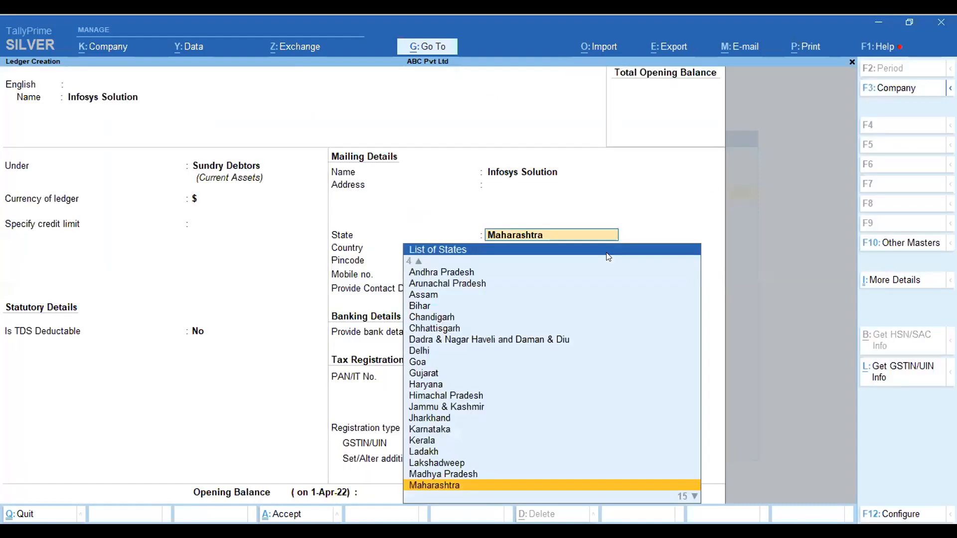
key("Return")
key("Return")
key("BackSpace")
key("BackSpace")
key("Return")
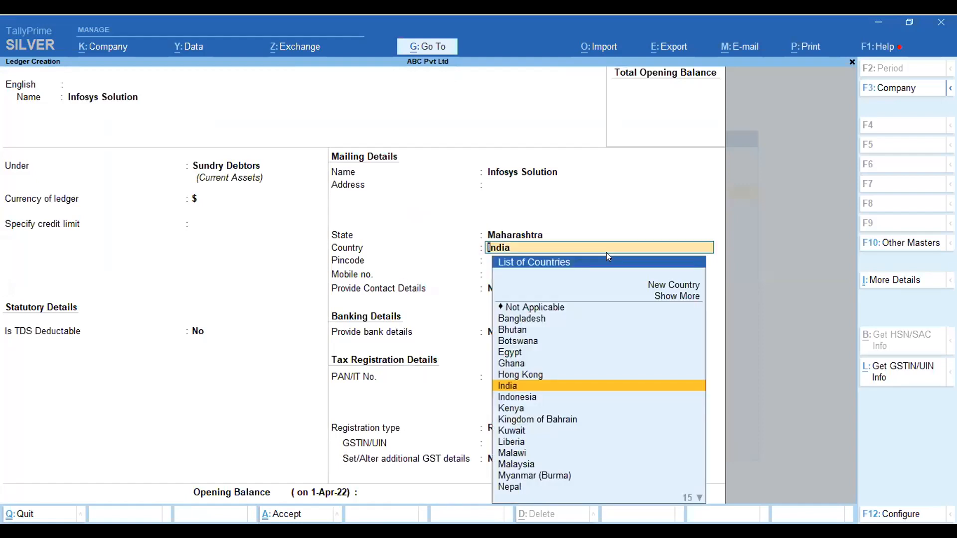
type("Uni")
key("Return")
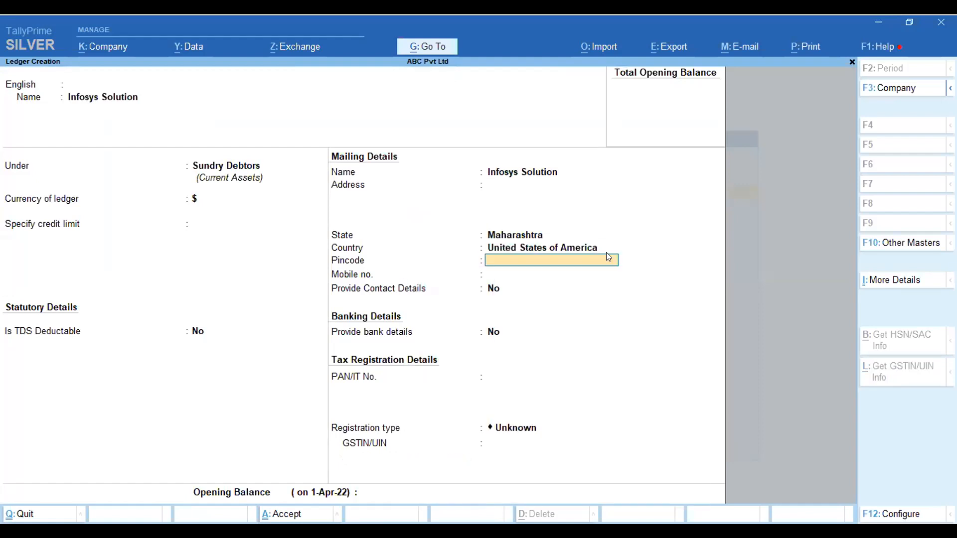
Step: Return to the ledger's state and set it to California
key("Return")
key("BackSpace")
key("BackSpace")
key("BackSpace")
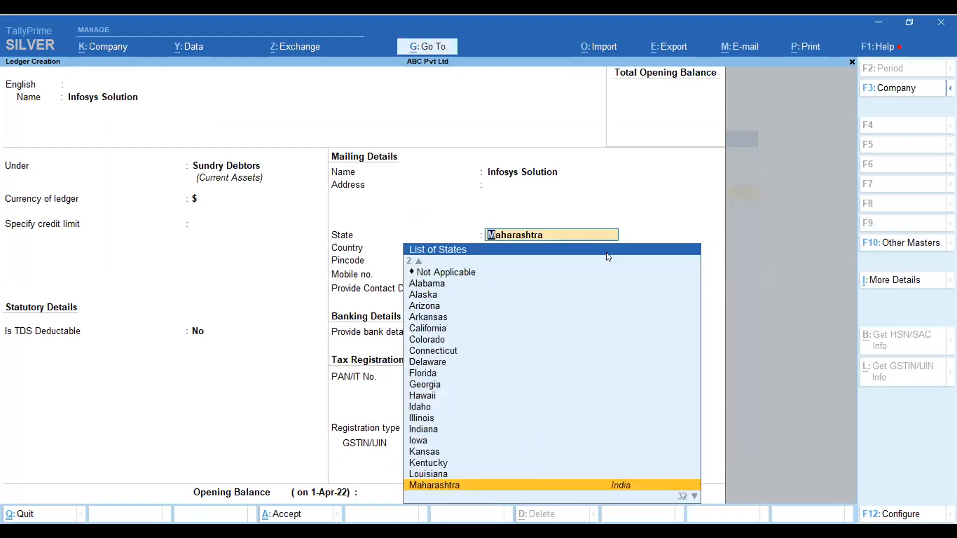
key("Up")
key("Up")
key("Up")
key("Up")
key("Up")
key("Up")
key("Up")
key("Up")
key("Up")
key("Up")
key("Up")
key("Up")
key("Up")
key("Up")
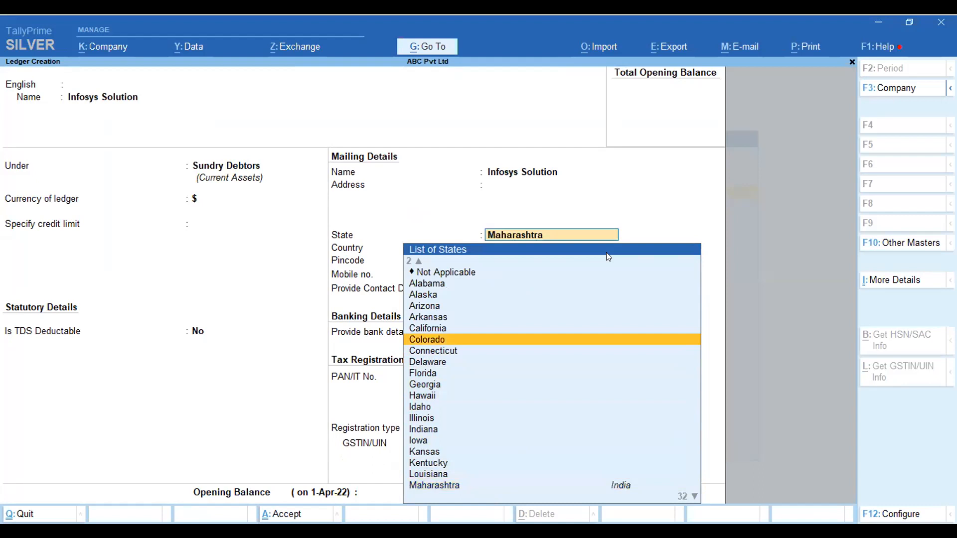
key("Return")
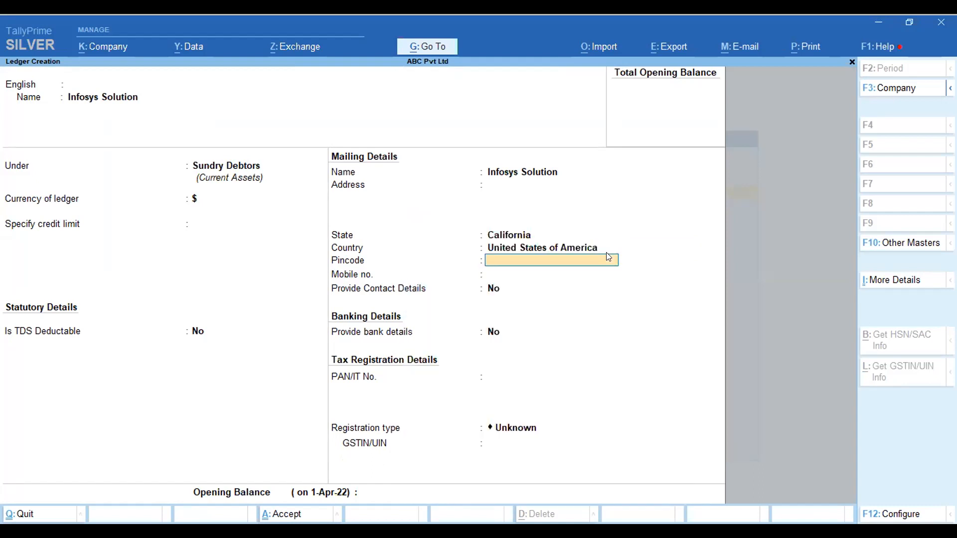
Step: Leave the pincode and mobile number blank, save the Infosys Solution ledger and return to the Gateway of Tally
key("Return")
key("ctrl")
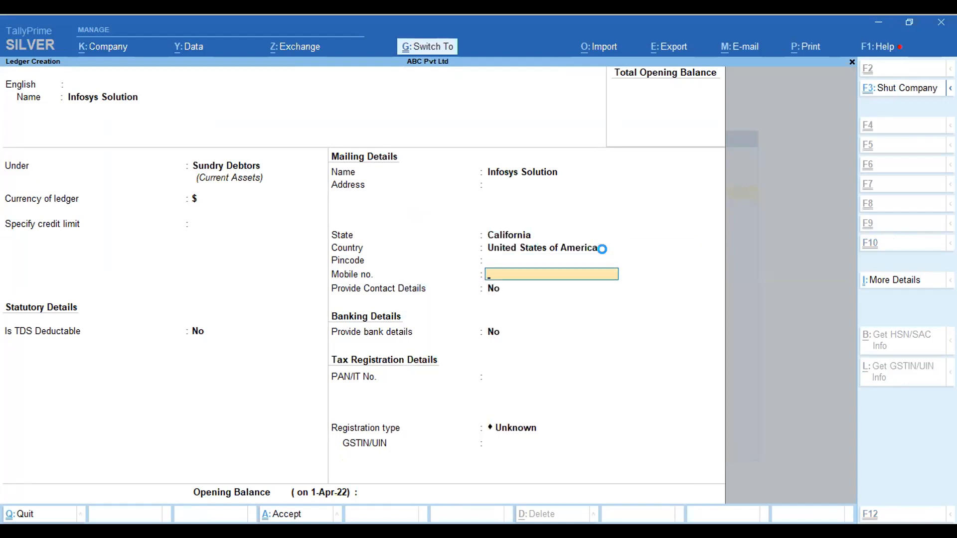
key("ctrl+a")
key("Escape")
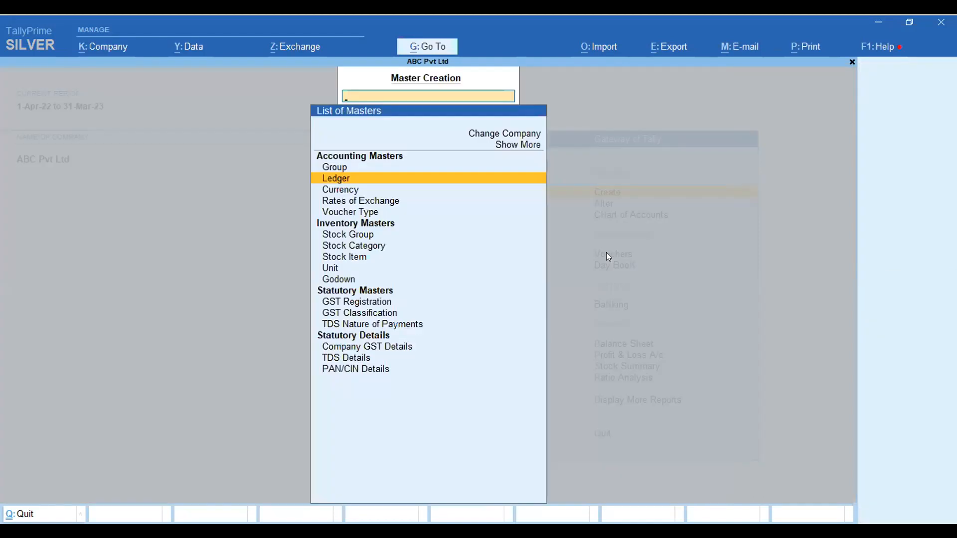
key("Escape")
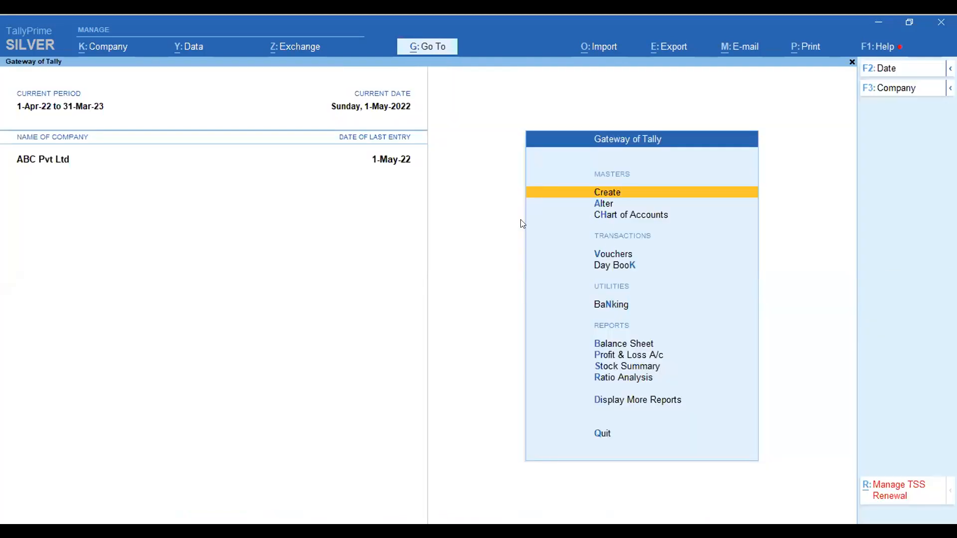
Step: Start a sales voucher dated 1-4-22 and give it the number 5
left_click(618, 255)
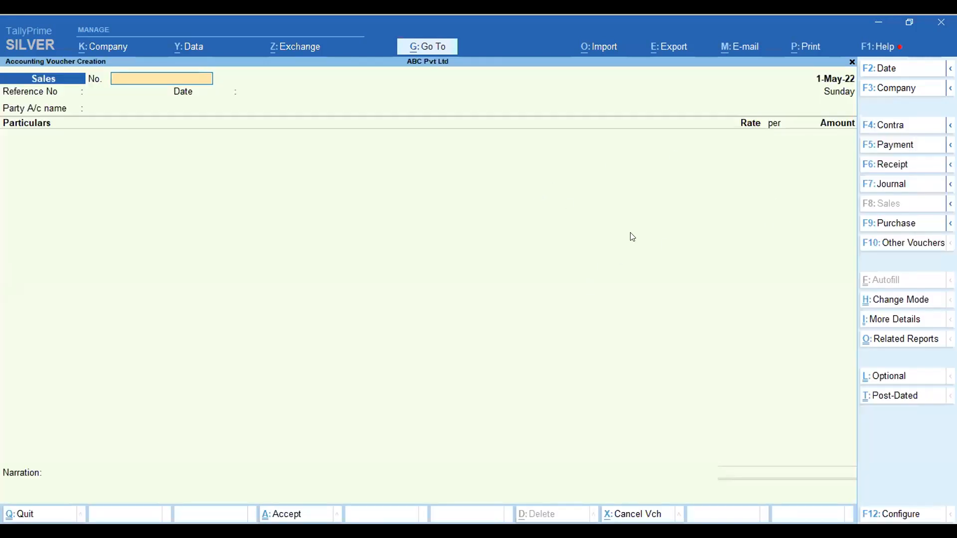
key("F2")
type("1-4-22")
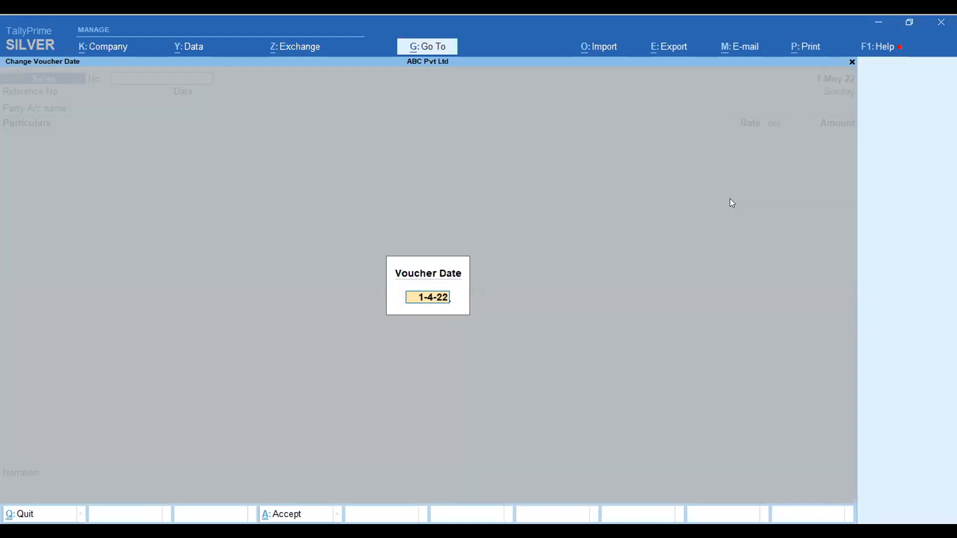
key("Return")
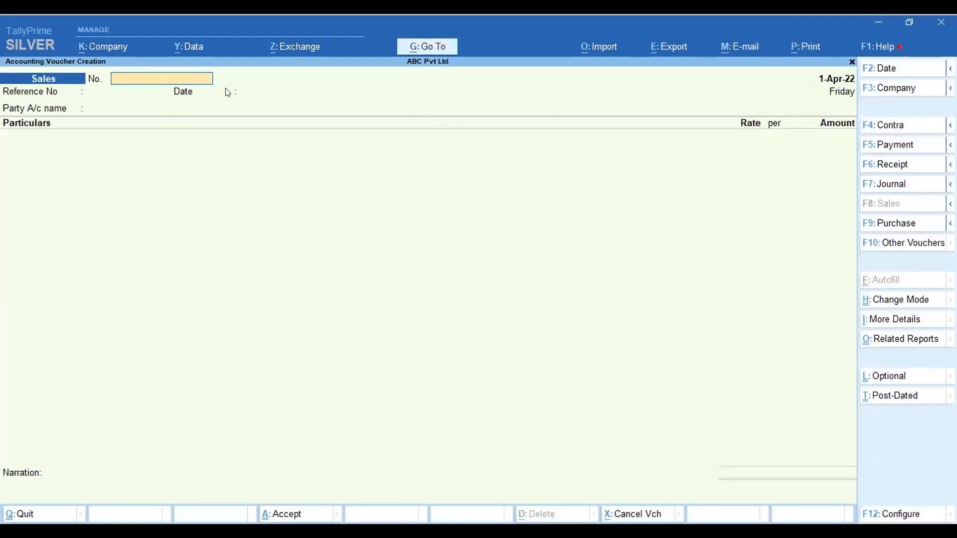
type("5")
key("Return")
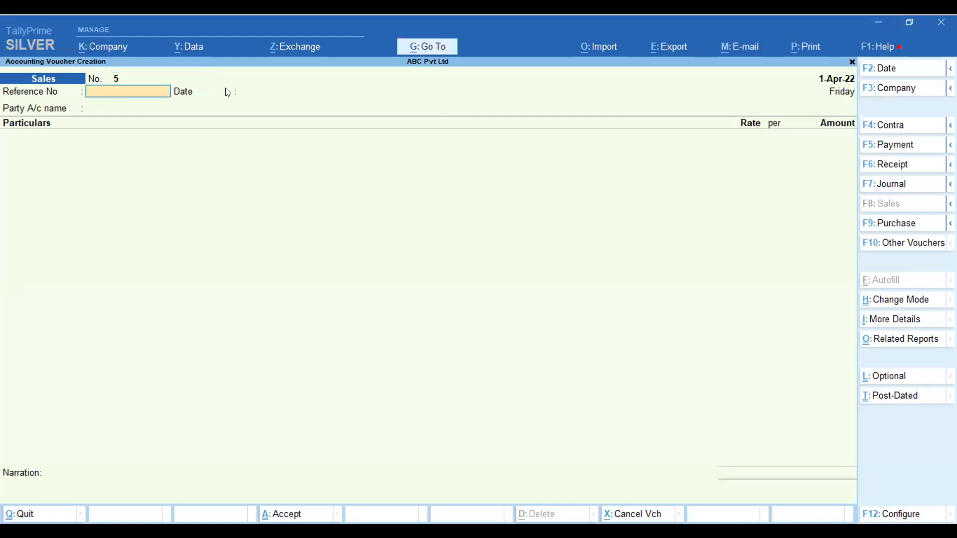
Step: Leave the voucher's reference number and date blank and choose Infosys Solution as the party account
key("Return")
key("Return")
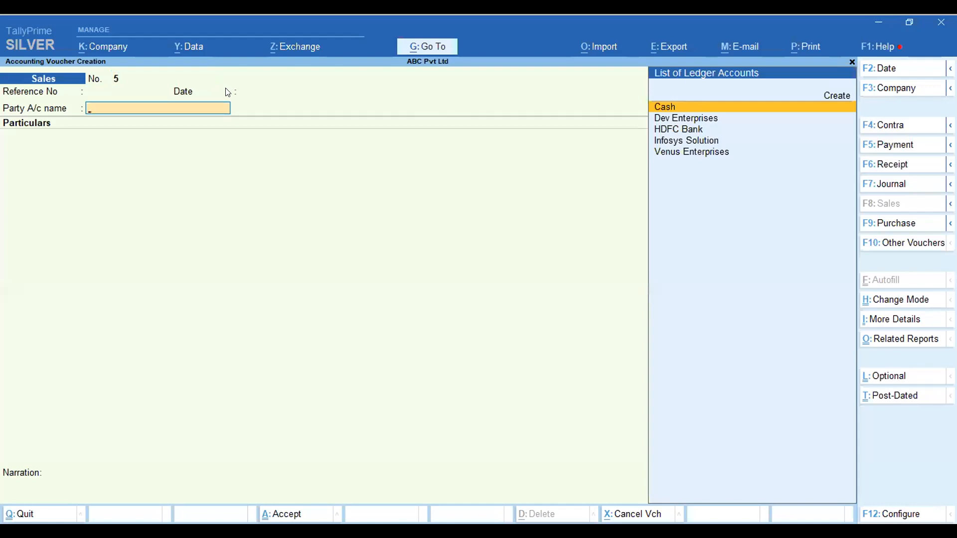
key("Down")
key("Down")
key("Down")
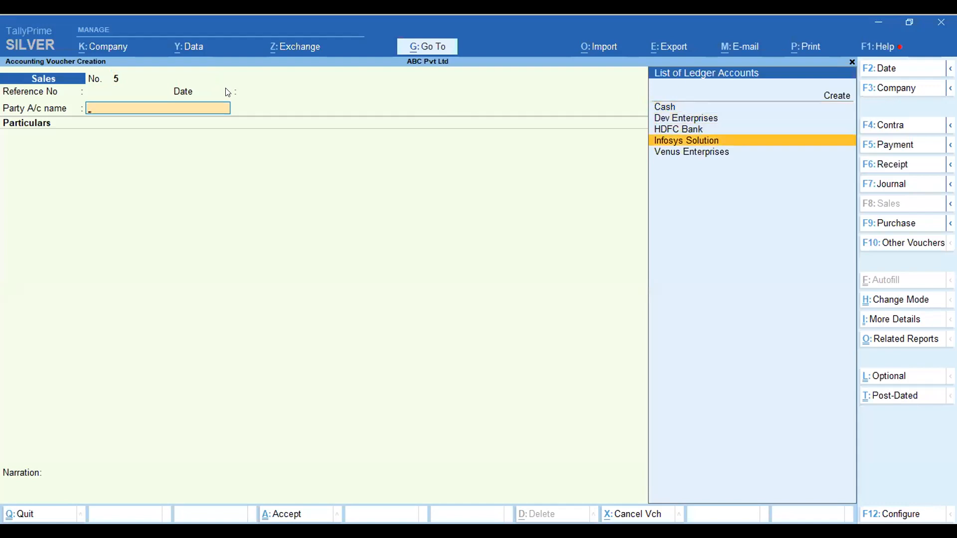
key("Return")
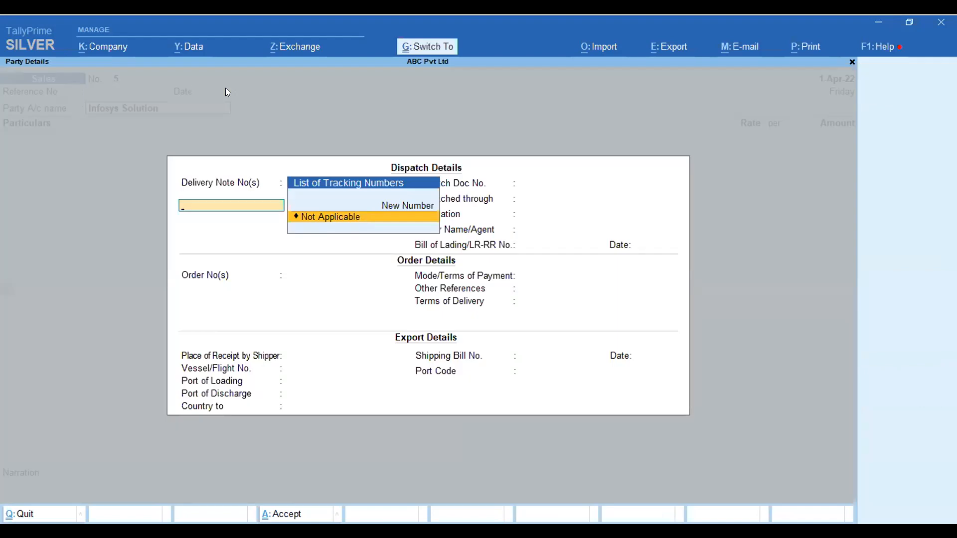
Step: Accept the dispatch details and the party details for Infosys Solution without additions
key("ctrl+a")
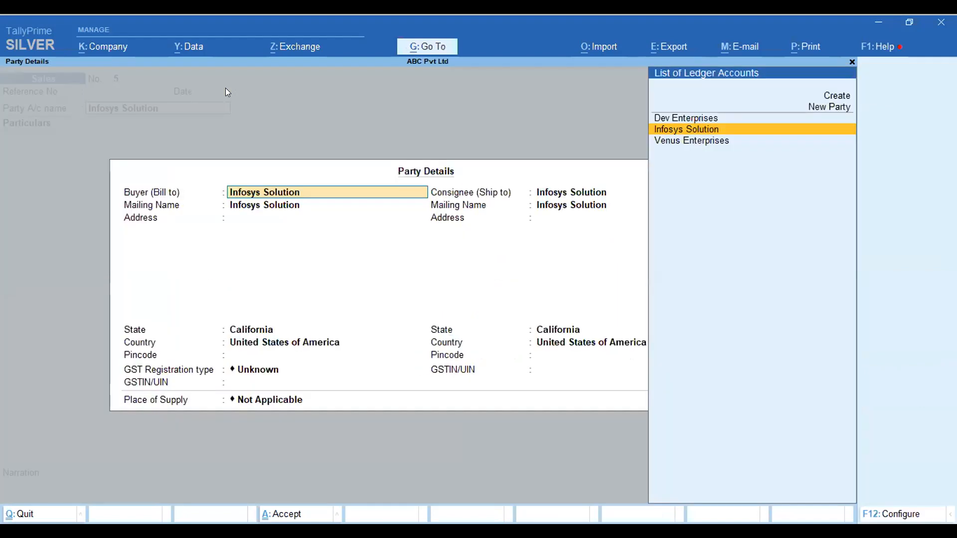
key("Return")
key("Return")
key("Return")
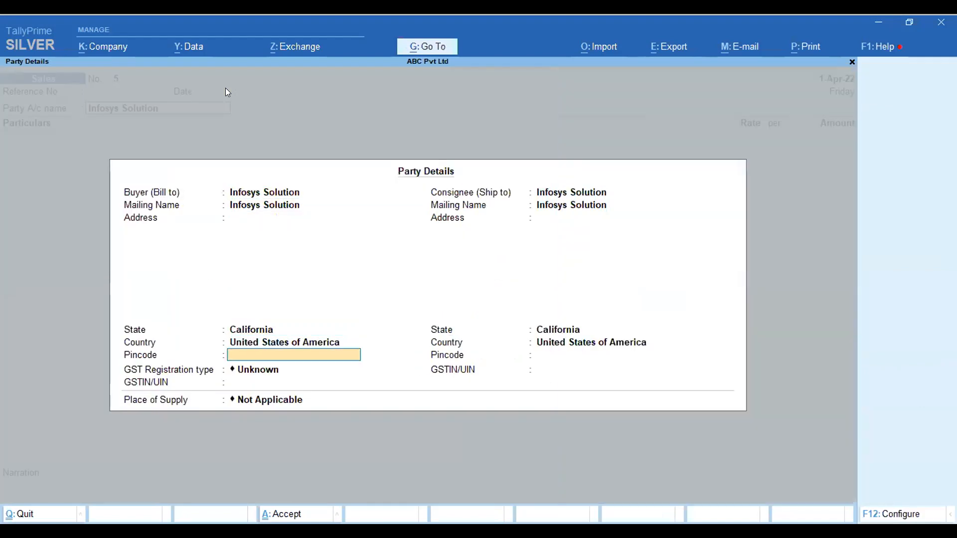
key("ctrl+a")
key("Down")
key("Down")
key("Down")
key("Down")
key("Down")
key("Down")
key("Down")
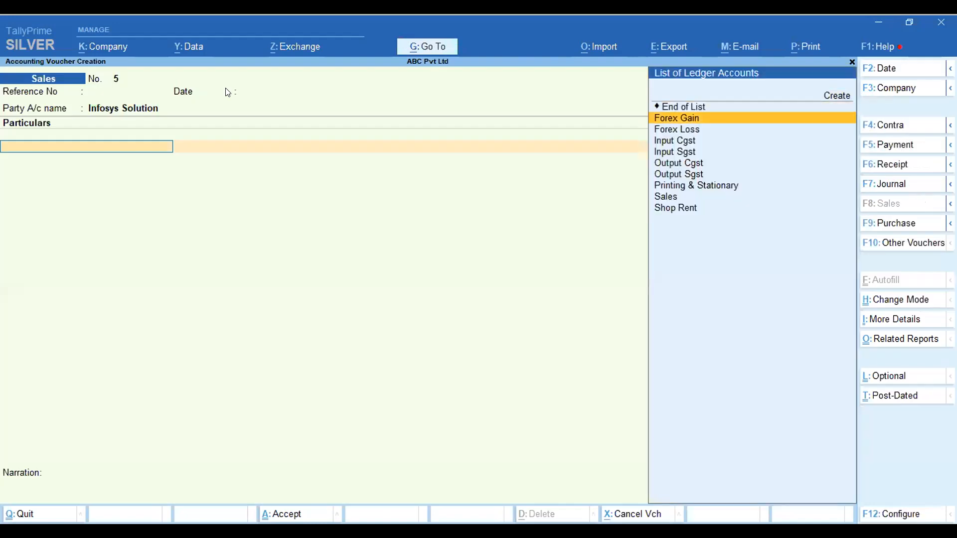
key("Down")
key("Up")
key("Up")
key("Up")
key("Up")
key("Up")
key("Up")
key("Up")
key("Up")
key("Up")
key("Return")
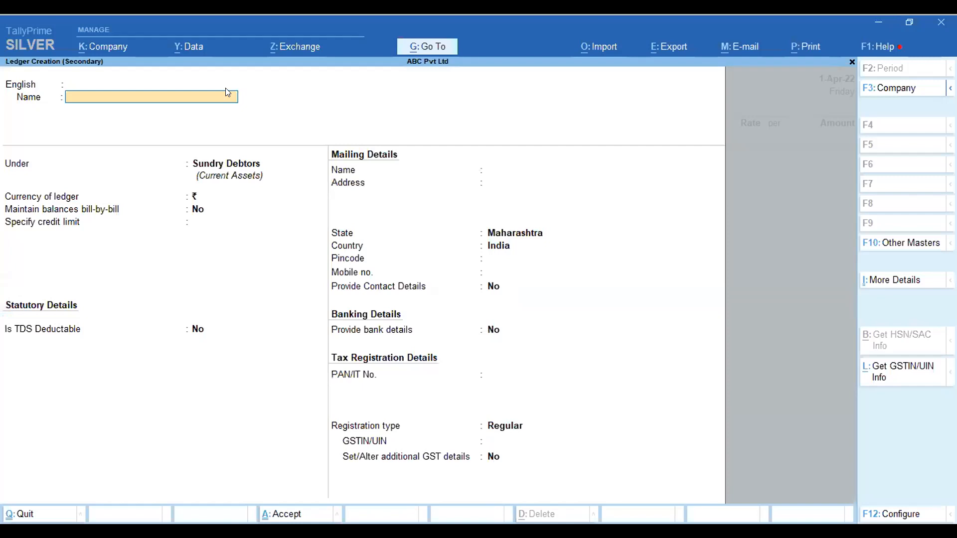
type("Item 1")
key("Return")
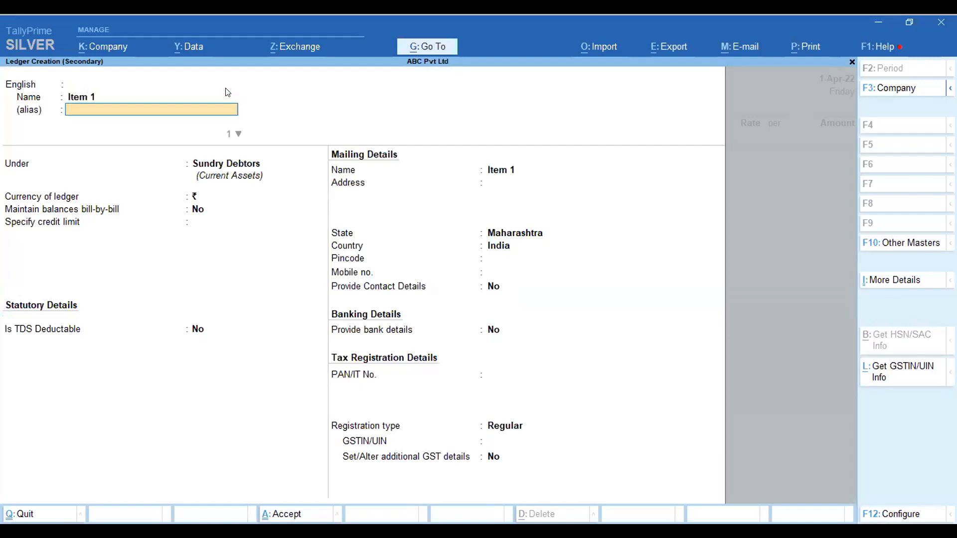
key("Return")
key("Escape")
key("Return")
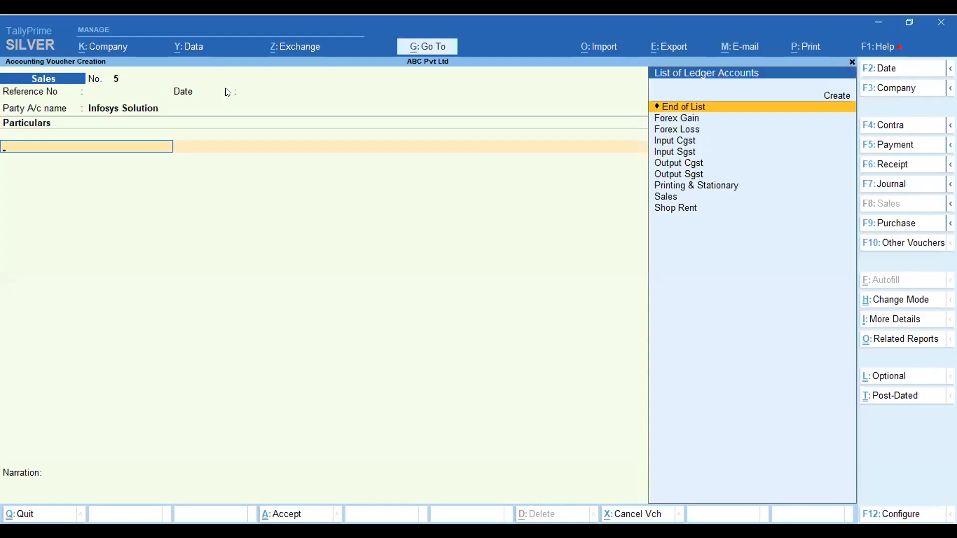
Step: Change the sales voucher's mode to item invoice
left_click(894, 293)
key("Up")
key("Return")
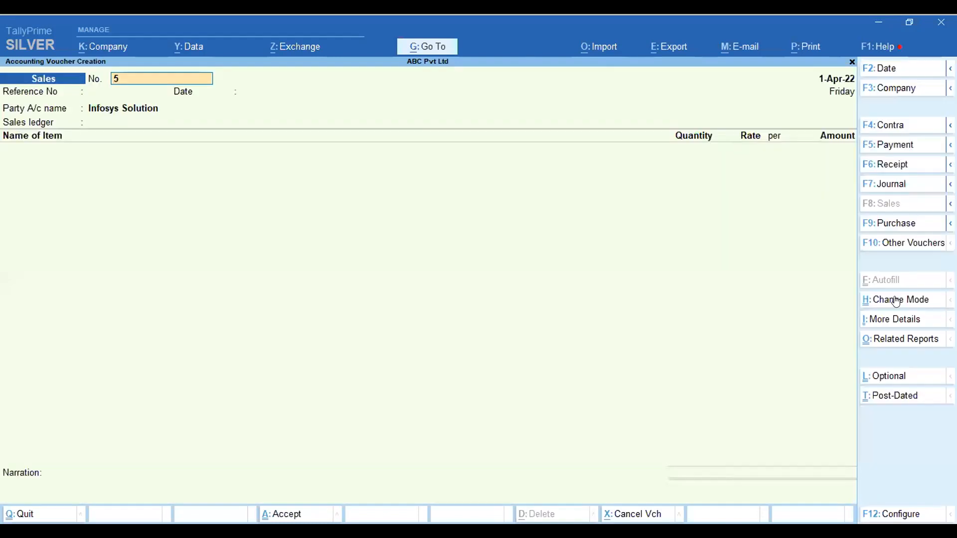
Step: Keep voucher number 5 and the party Infosys Solution, and accept the dispatch and party details again
key("Return")
key("Return")
key("Return")
key("Return")
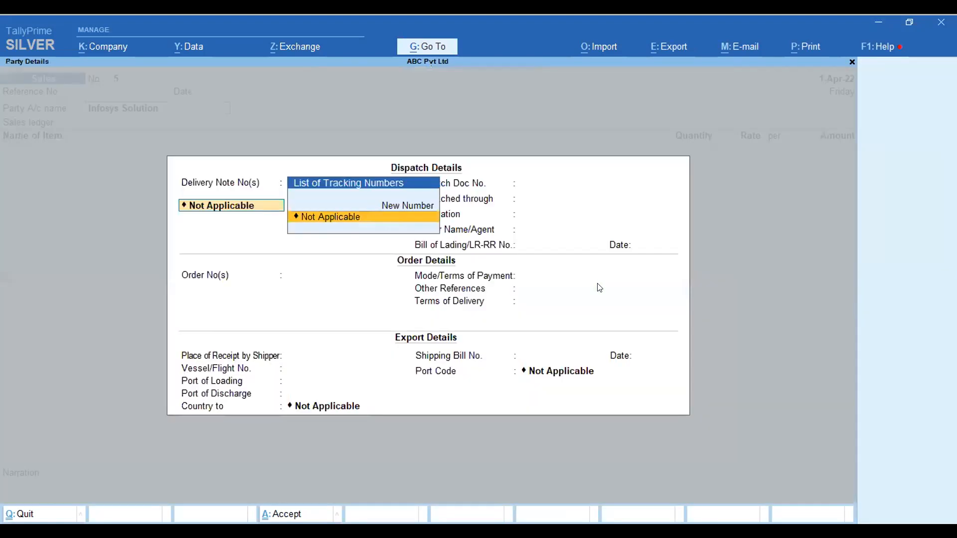
key("ctrl+a")
key("ctrl+a")
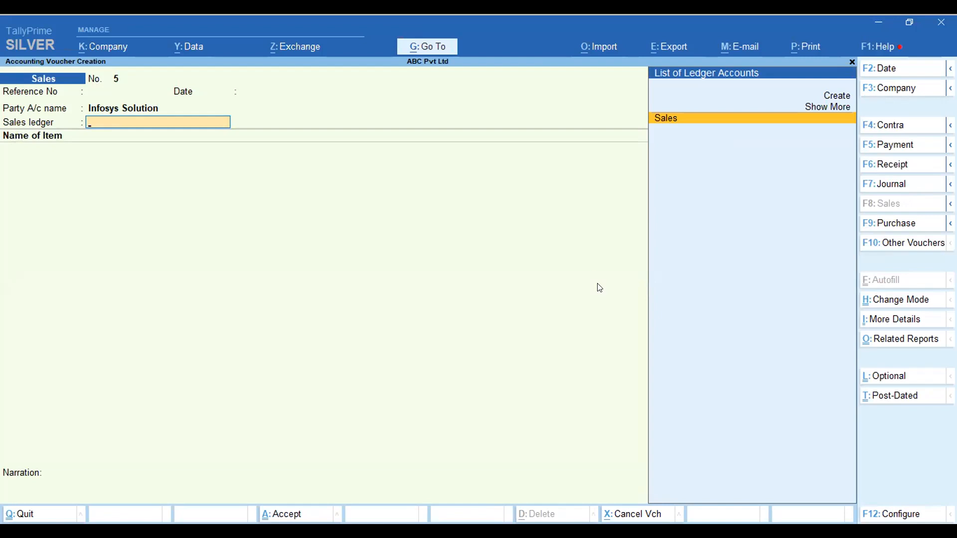
left_click(532, 343)
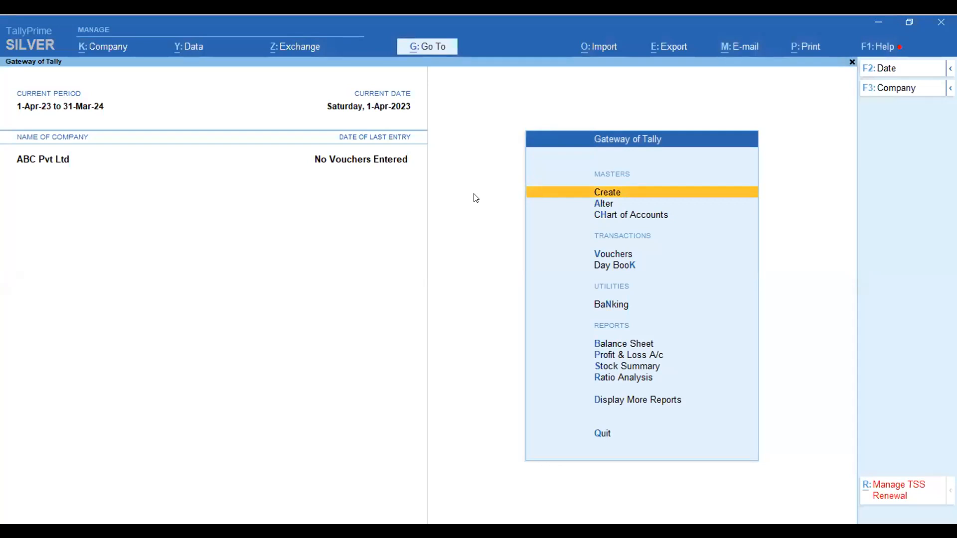
Step: Create a new currency with the symbol $ and the formal name Doller
key("Return")
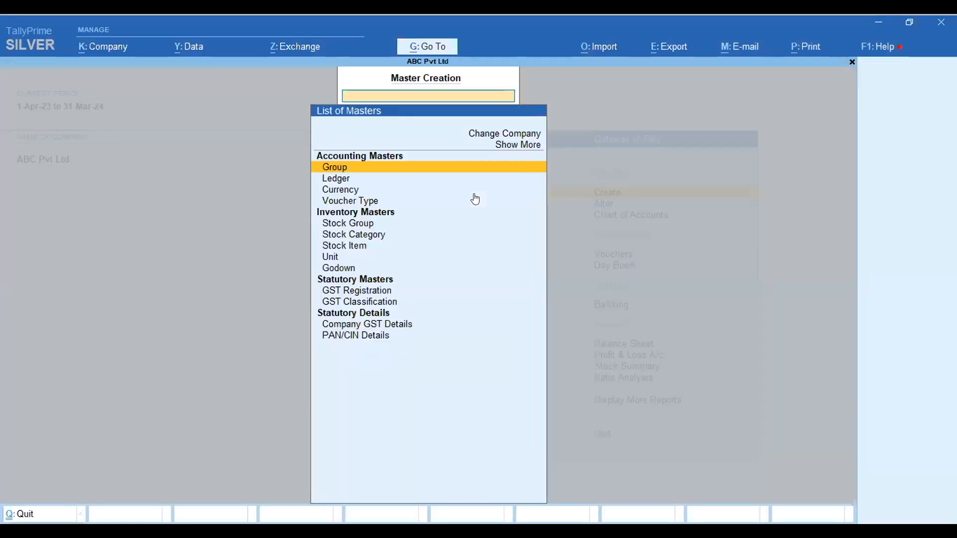
key("Down")
key("Down")
key("Return")
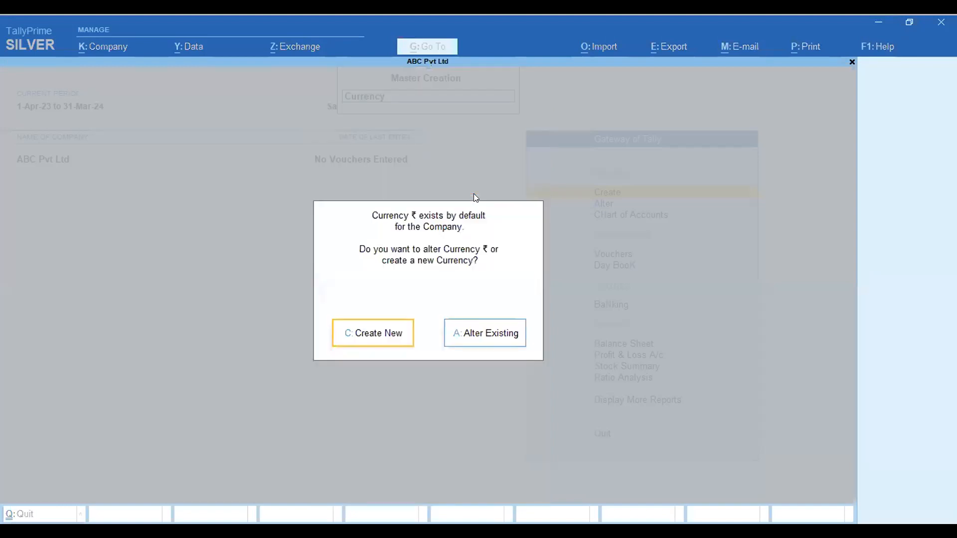
key("c")
type("$")
key("Return")
type("Doller")
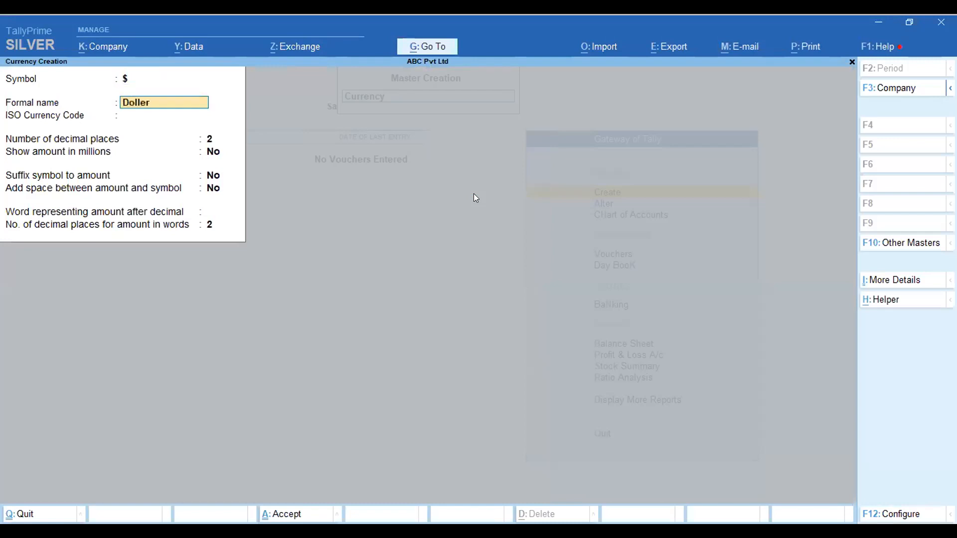
Step: Set the $ currency to suffix its symbol to the amount, keep the other defaults and save it
key("Return")
key("Return")
key("Return")
key("Return")
key("Return")
key("BackSpace")
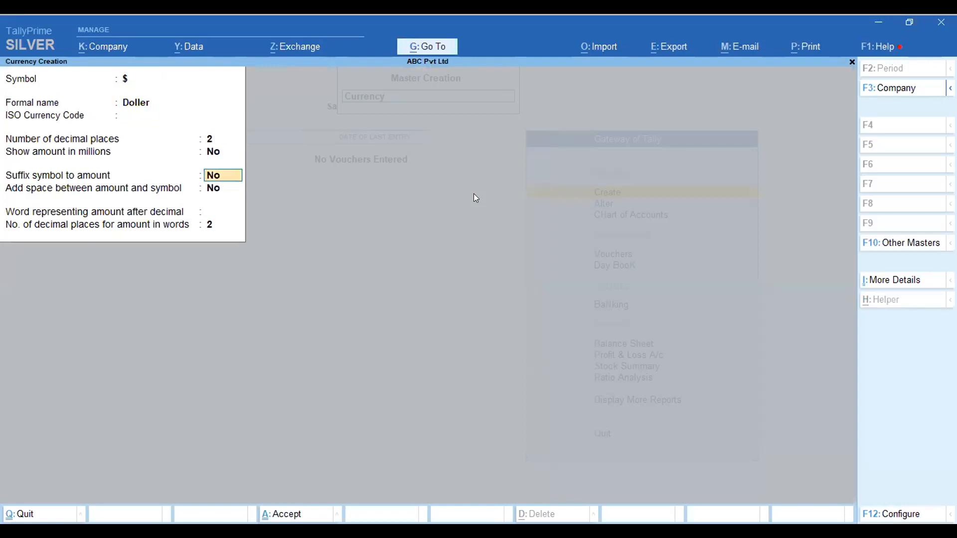
type("y")
key("Return")
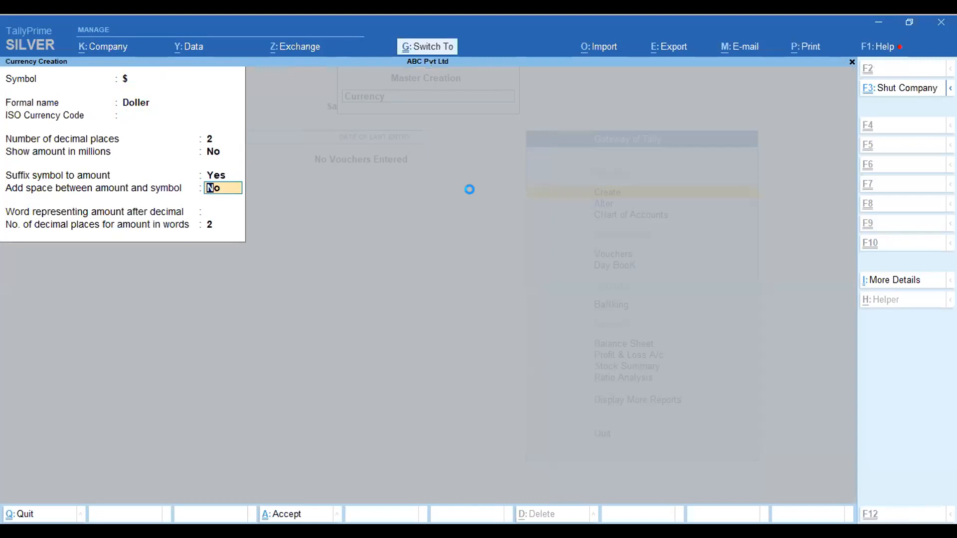
key("ctrl+a")
key("Escape")
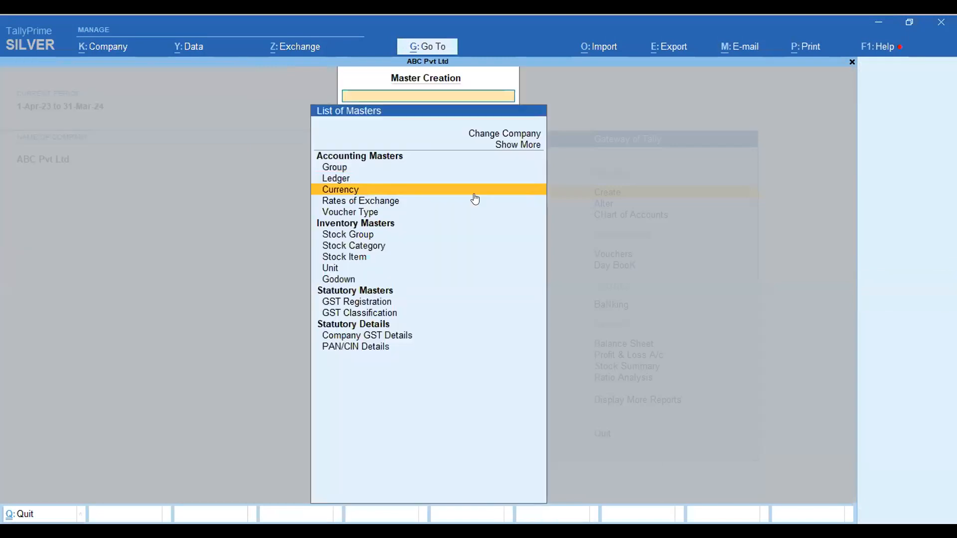
Step: Start a new ledger named Infosys Solution from the ledger alteration list
key("Escape")
key("Down")
key("Return")
key("Down")
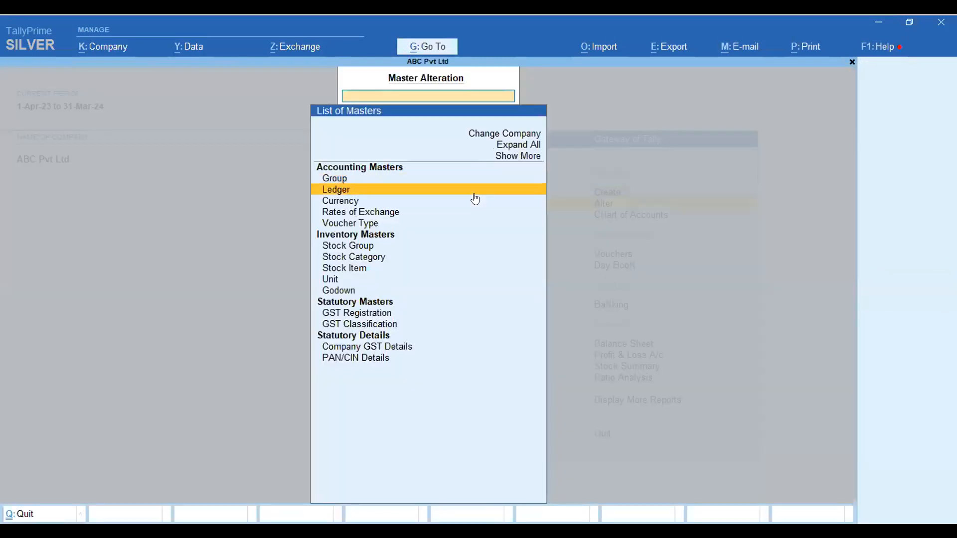
key("Return")
key("Up")
key("Up")
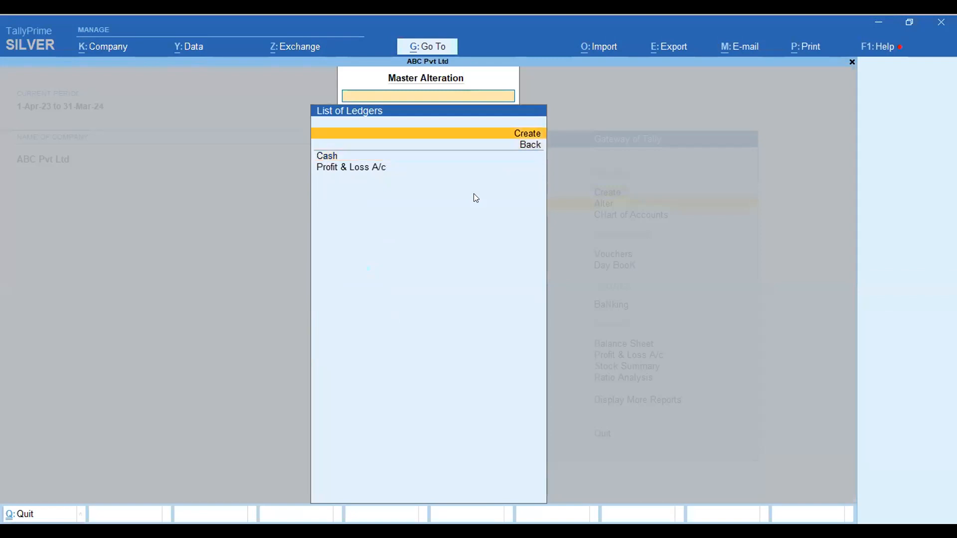
key("Return")
type("Infog")
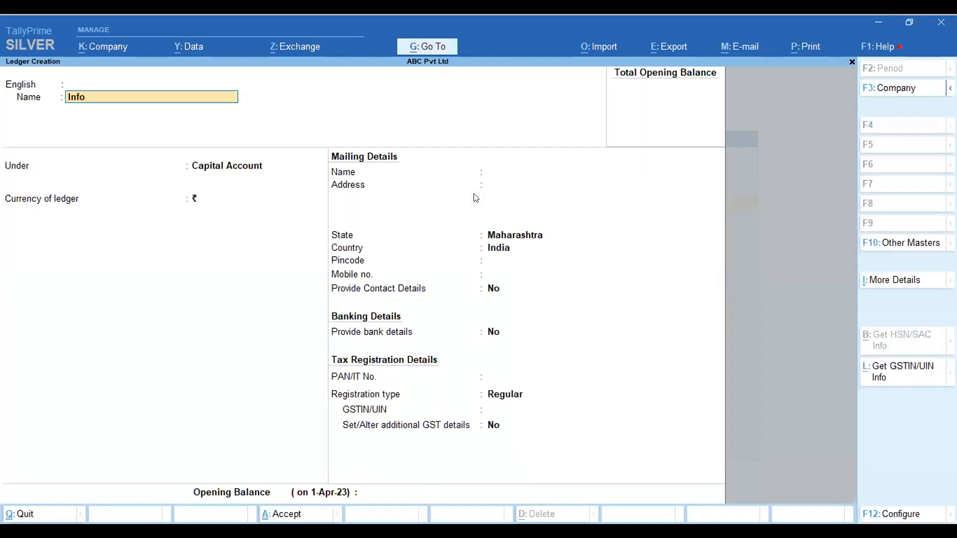
key("BackSpace")
type("sys Solution")
key("Return")
key("Return")
Step: Place the Infosys Solution ledger under Sundry Debtors and set its currency to $
type("Sund")
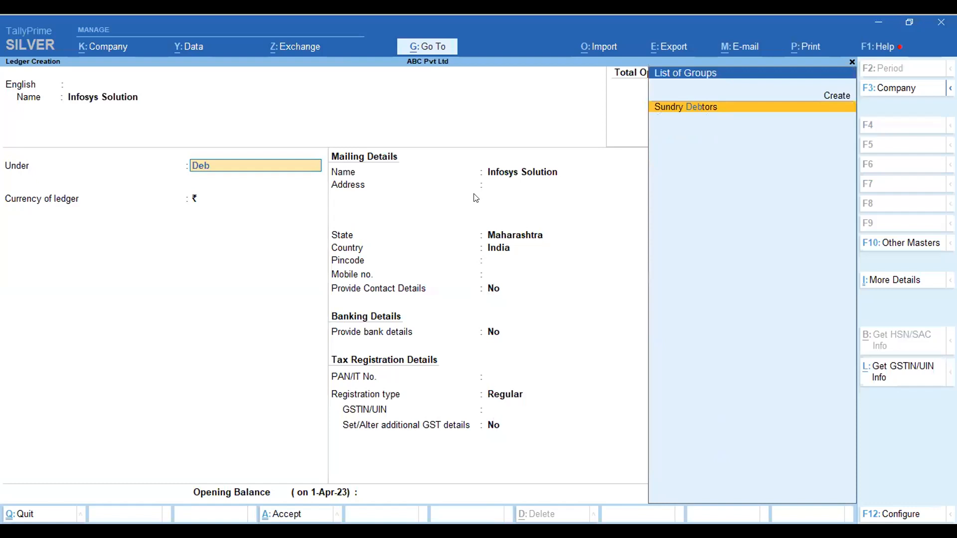
key("Return")
key("BackSpace")
key("Down")
key("Down")
key("Down")
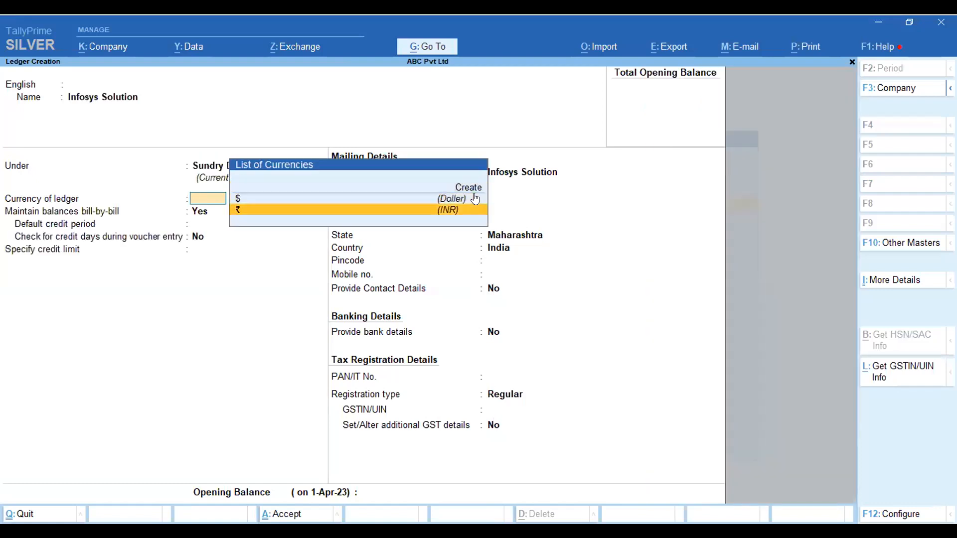
key("Up")
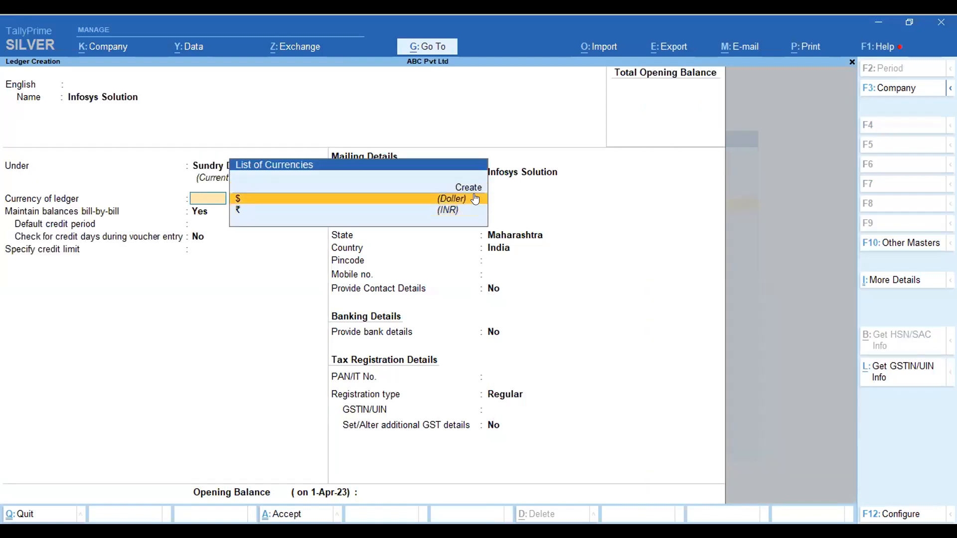
key("Return")
key("Return")
key("ctrl")
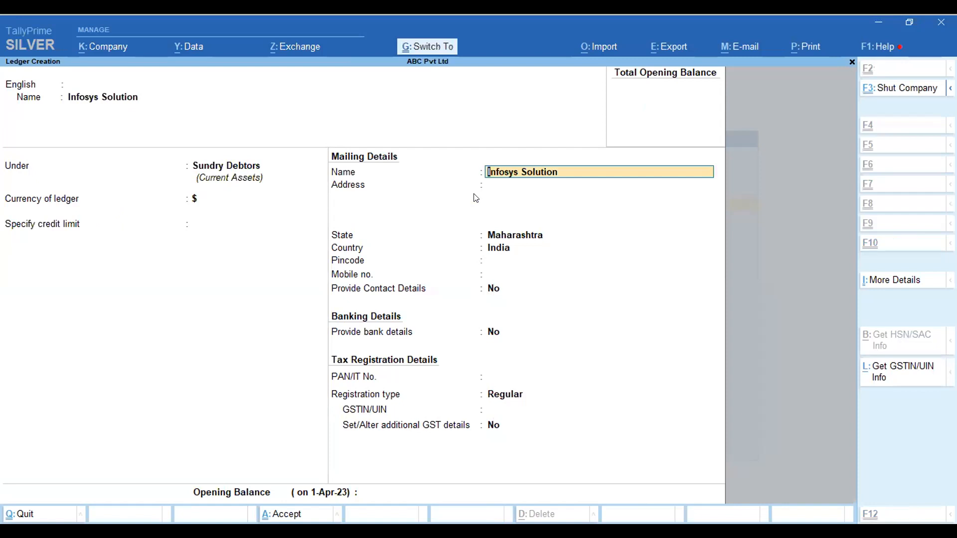
Step: Leave the mailing address blank and set the ledger's country to United States of America
key("Return")
key("Return")
key("Return")
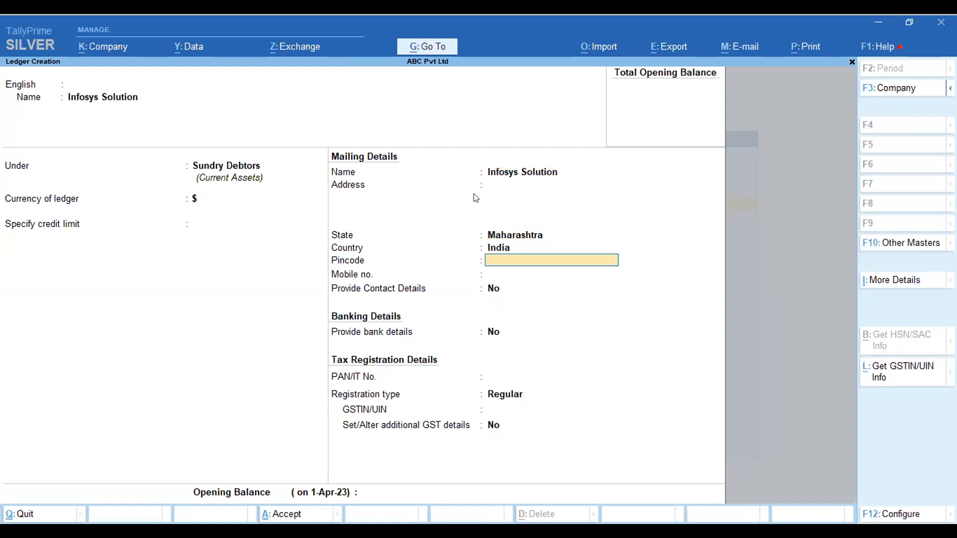
type("Uni")
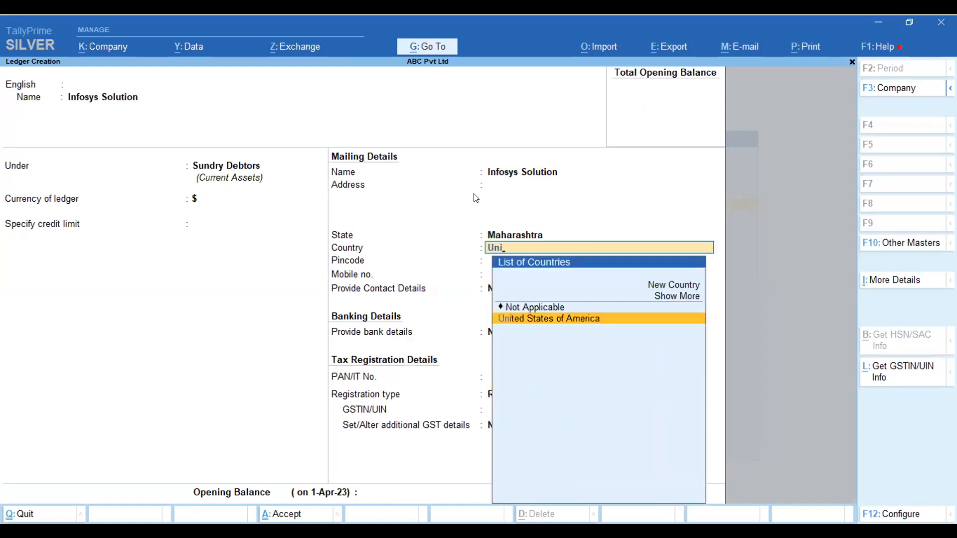
key("Return")
Step: Set the ledger's state to California and save the Infosys Solution ledger
key("BackSpace")
key("BackSpace")
key("Up")
key("Up")
key("Up")
key("Up")
key("Up")
key("Up")
key("Up")
key("Up")
key("Up")
key("Up")
key("Up")
key("Up")
key("Up")
key("Up")
key("Return")
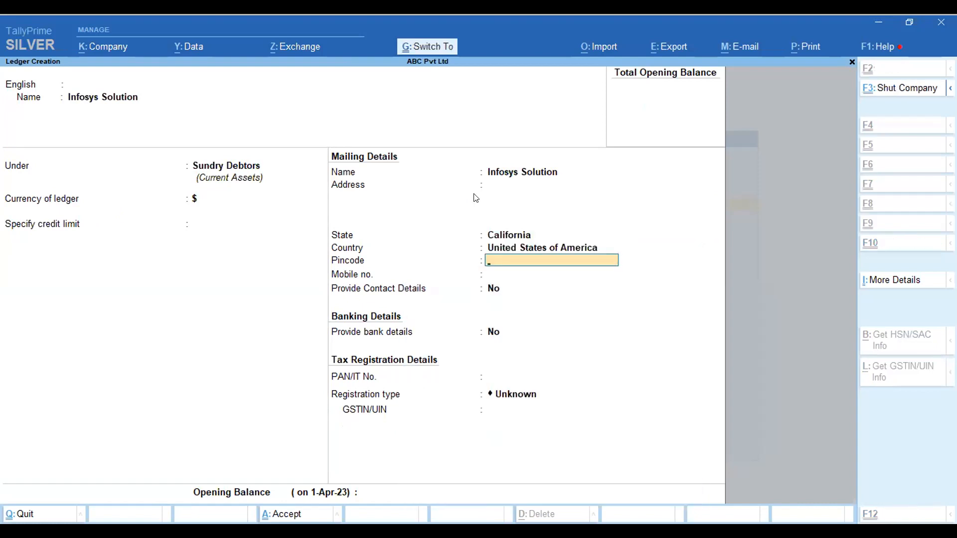
key("ctrl+a")
key("Escape")
key("Escape")
key("Escape")
Step: Open the $ currency for alteration and keep its symbol, name and number format settings
key("Return")
key("Down")
key("Return")
key("Return")
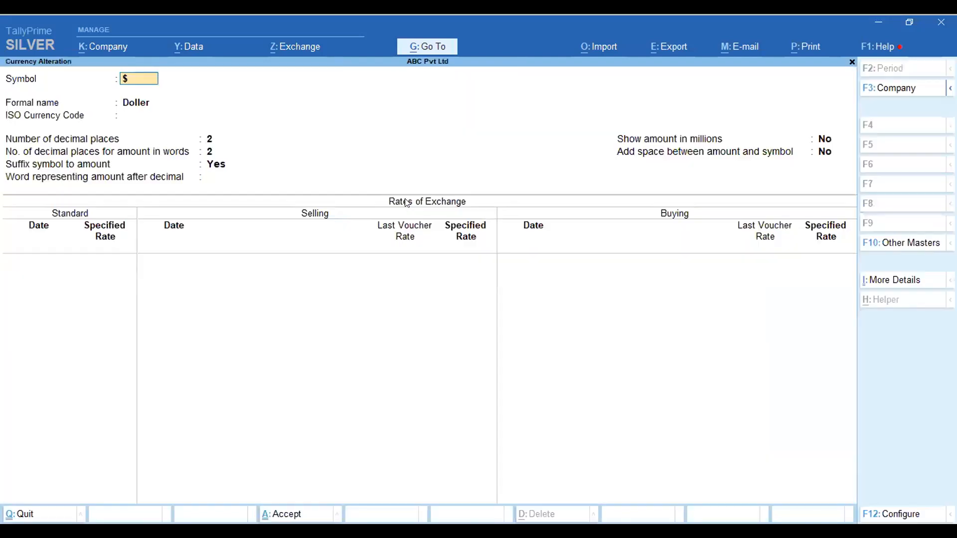
key("Return")
key("Return")
key("Return")
key("Return")
key("Return")
key("Return")
key("Return")
key("Return")
key("Return")
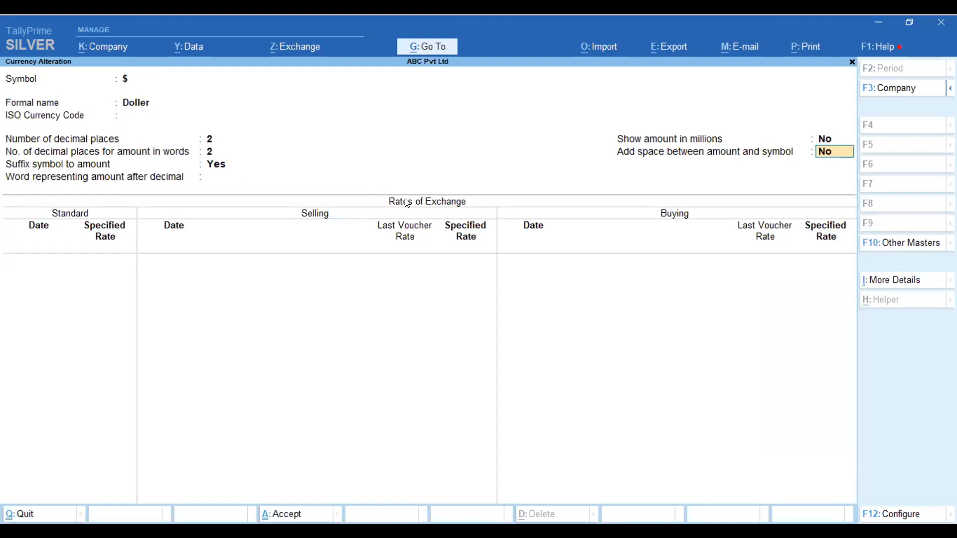
Step: Enter a standard exchange rate of ₹ 75 per $ dated 1-Apr-22
key("Return")
key("BackSpace")
type("1-4-22")
key("Return")
key("Return")
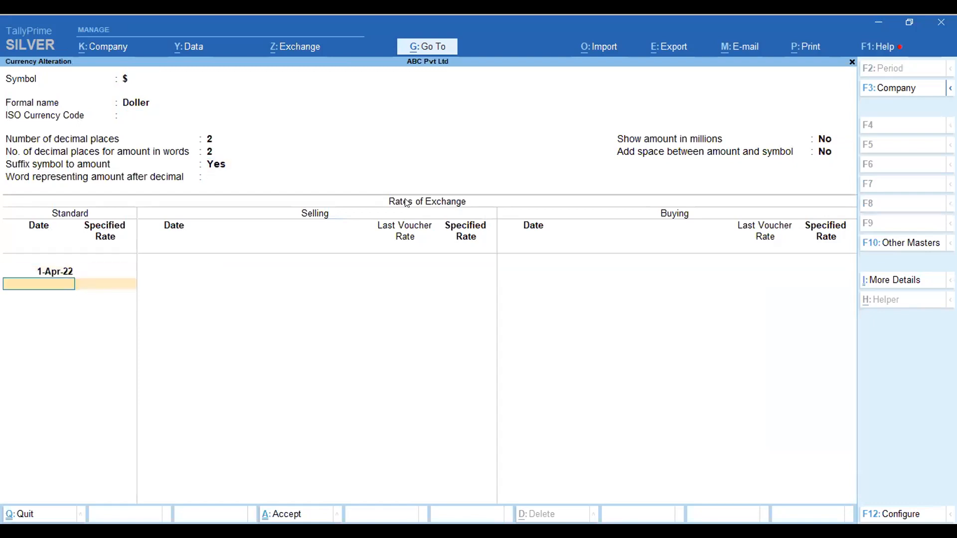
key("BackSpace")
key("Return")
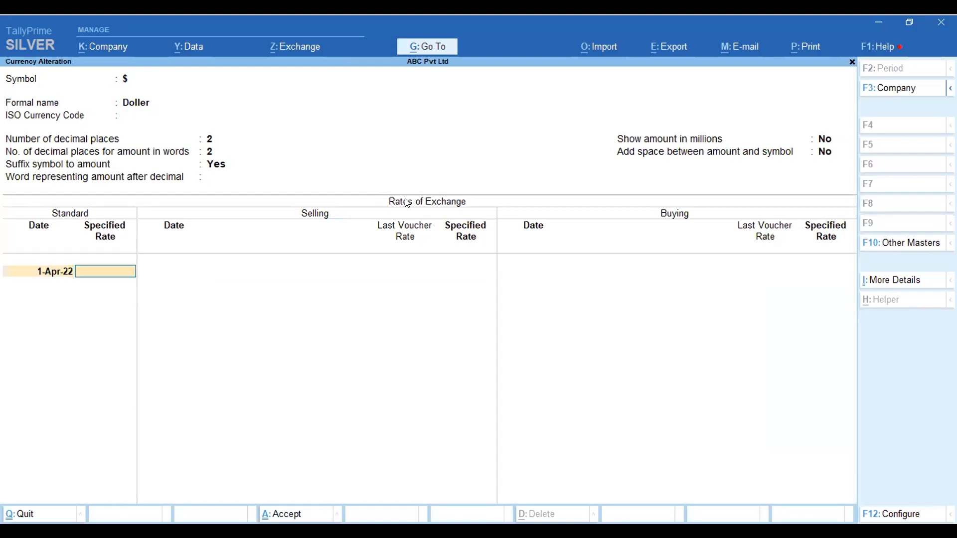
type("75")
key("Return")
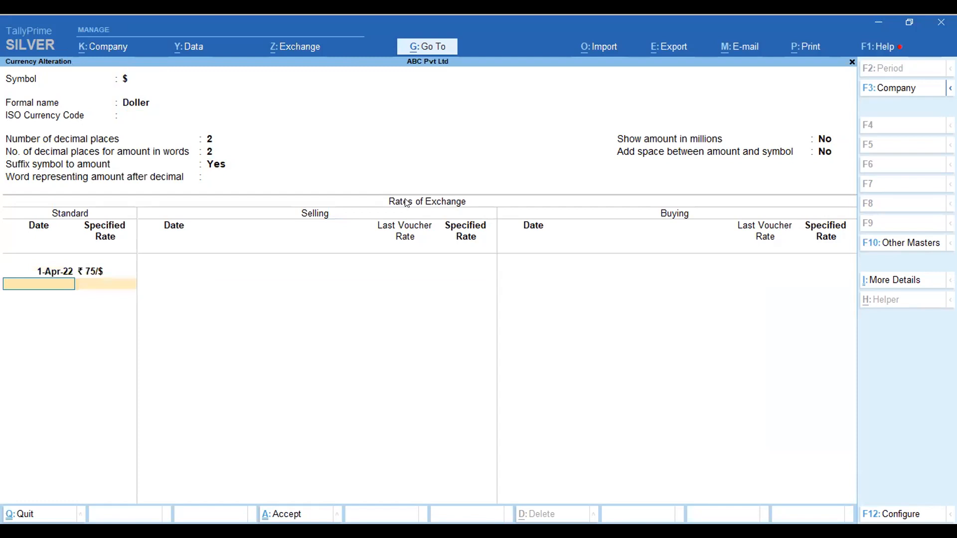
Step: Save the $ currency without selling or buying rates and return to the Gateway of Tally
key("Return")
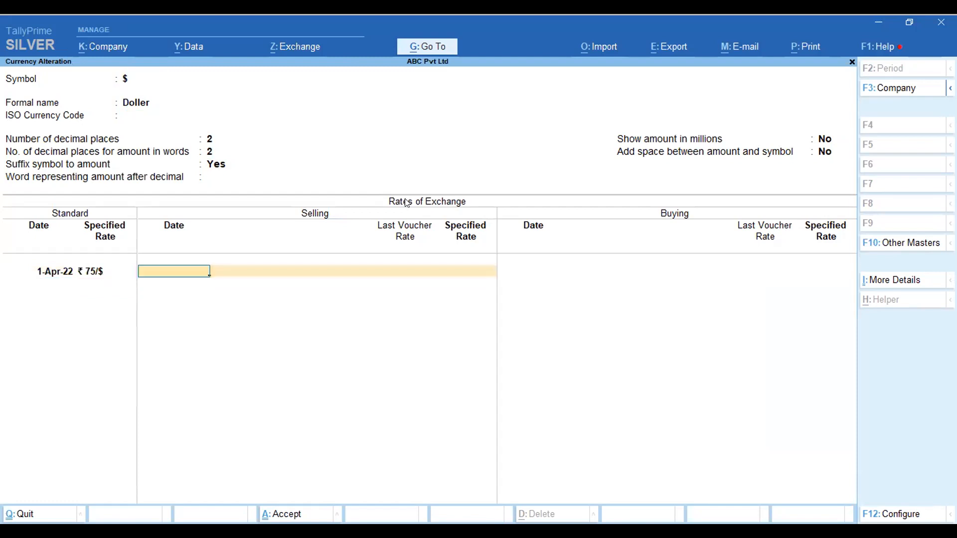
key("ctrl")
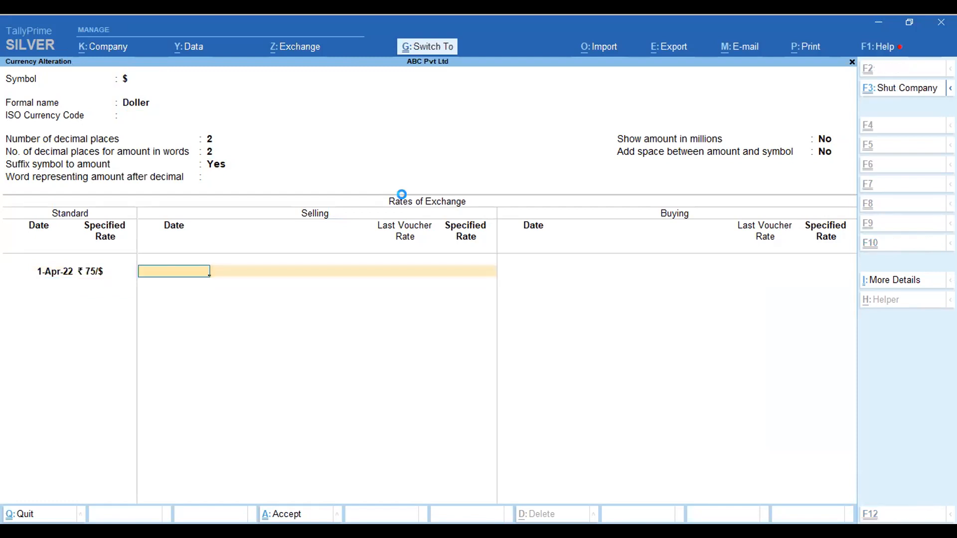
key("ctrl+a")
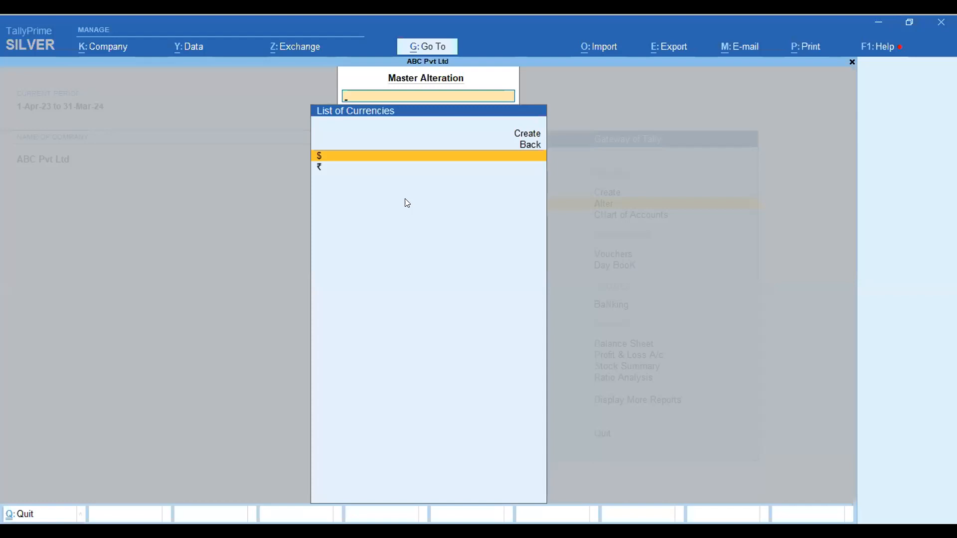
key("Escape")
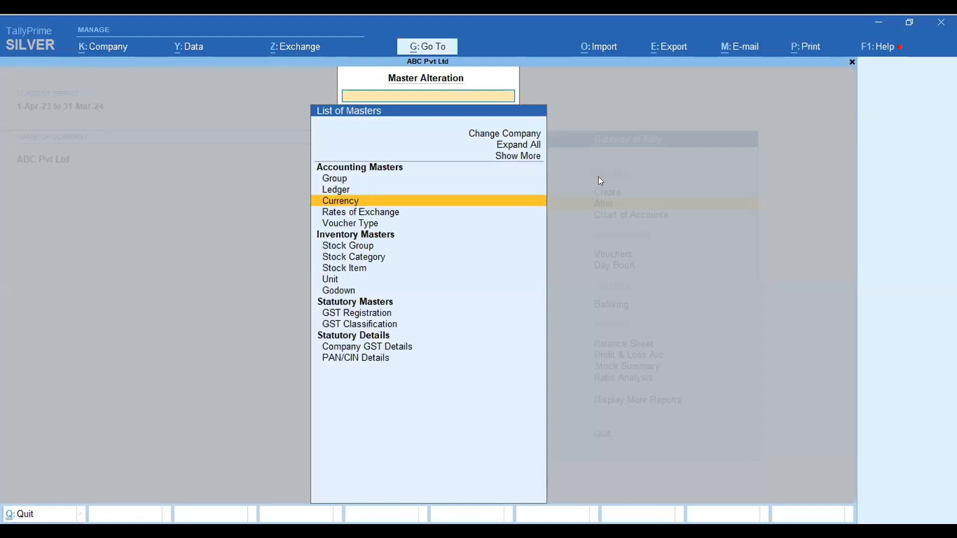
key("Escape")
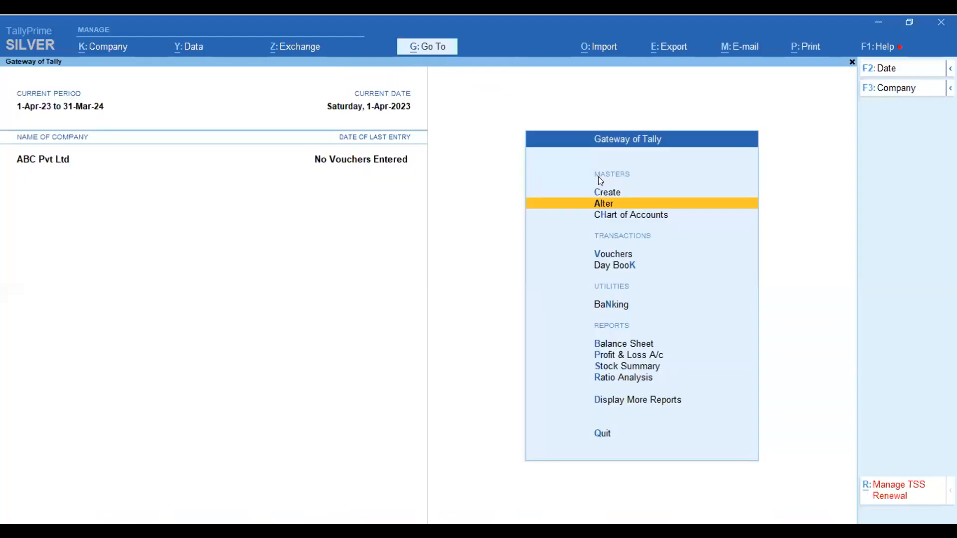
Step: Start a new sales voucher
key("Down")
key("Down")
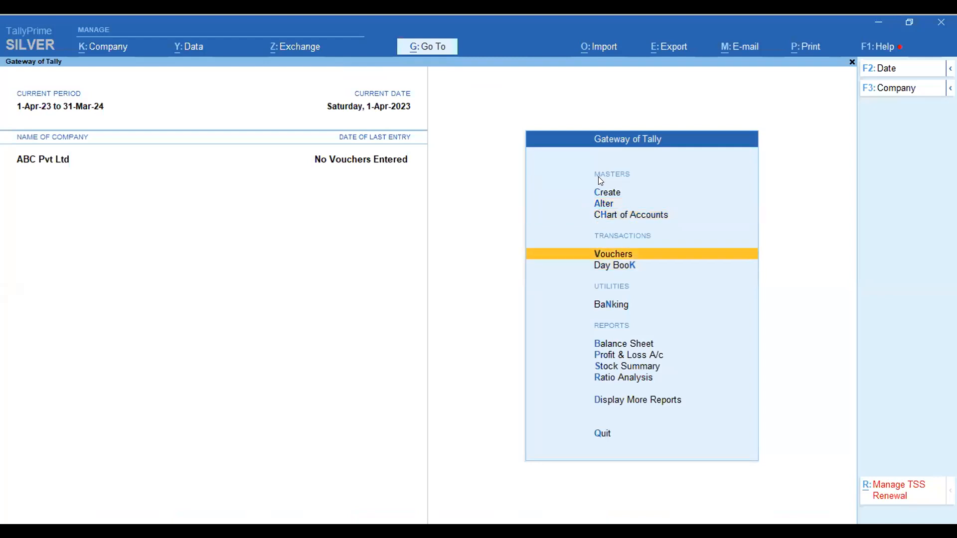
key("Return")
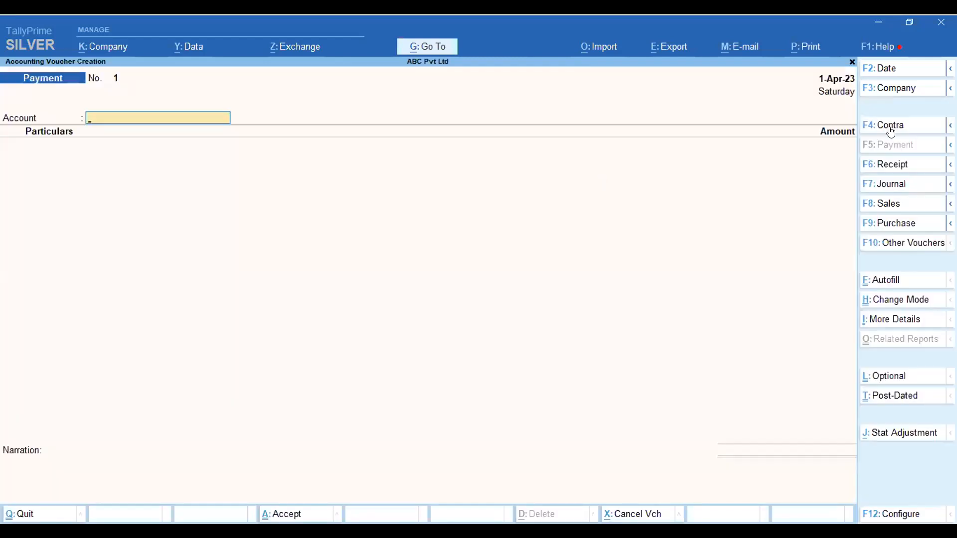
left_click(890, 207)
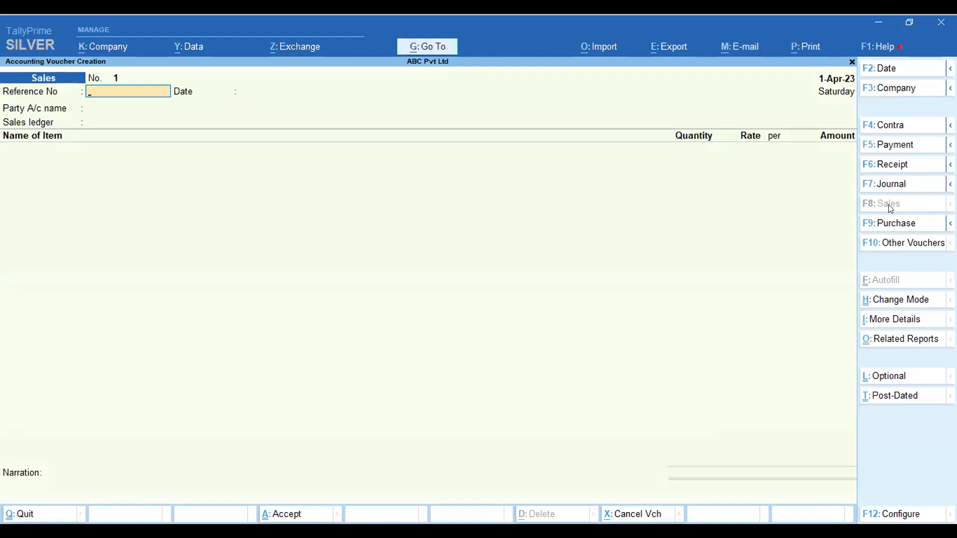
Step: Try to set the sales voucher's date to 1-4-22
key("F2")
type("1-4-22")
key("Escape")
key("Escape")
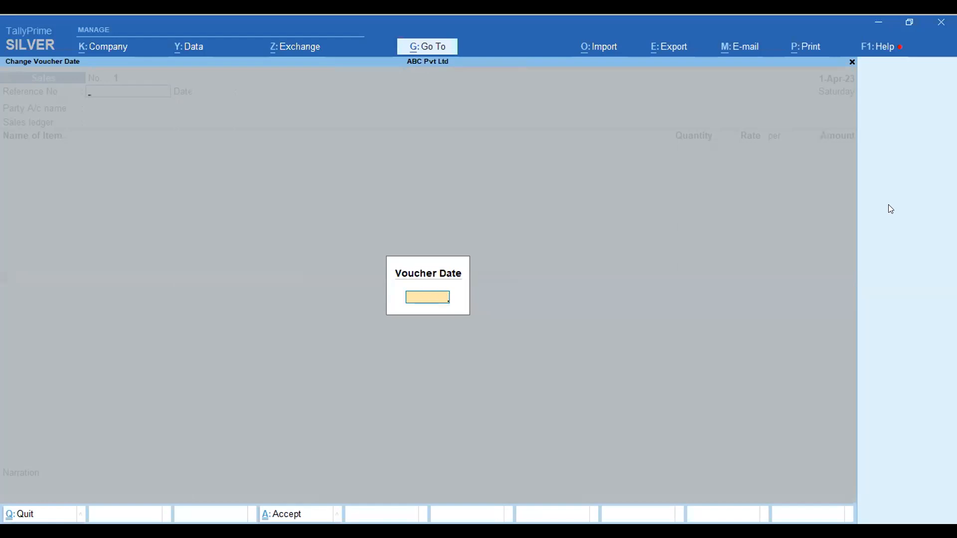
Step: Choose Infosys Solution as the party account and accept the dispatch and party details without additions
key("Return")
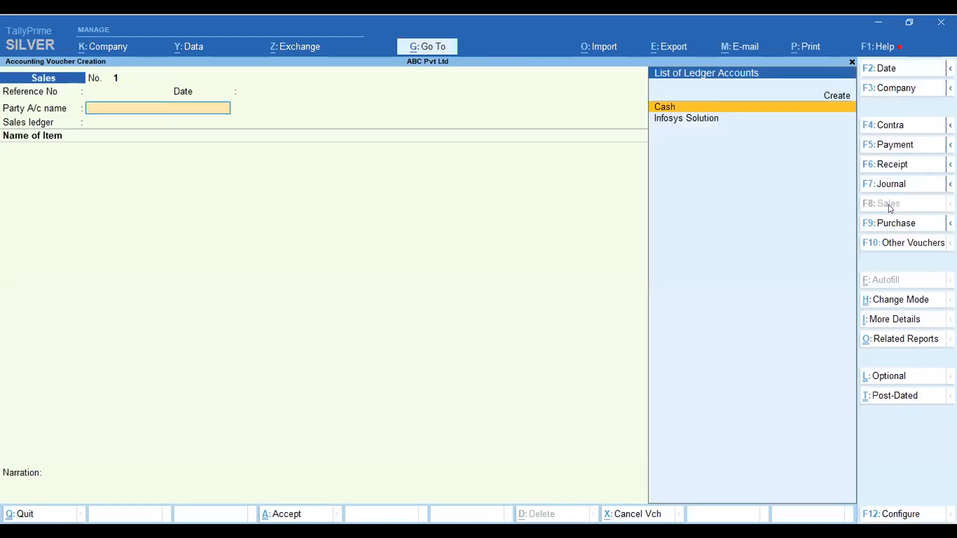
key("Down")
key("Return")
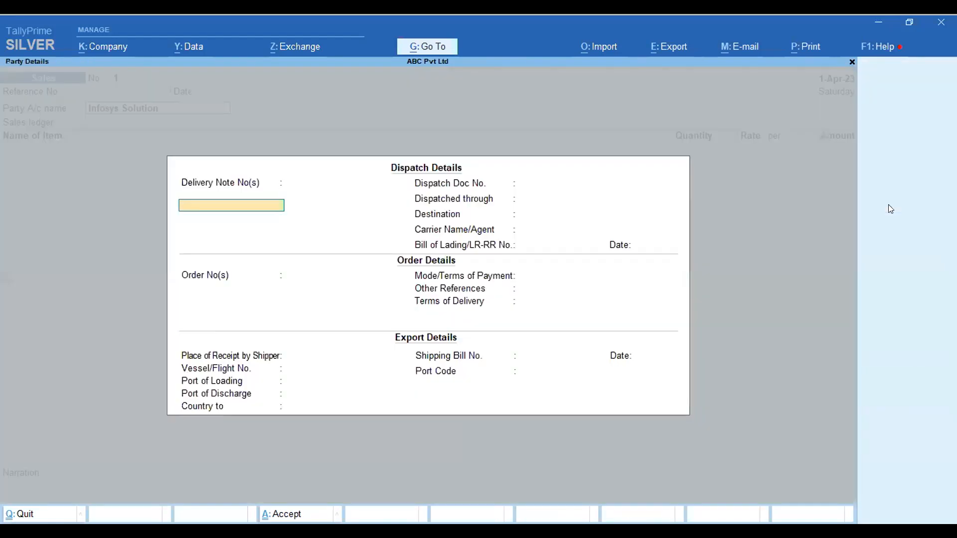
key("ctrl+a")
key("ctrl+a")
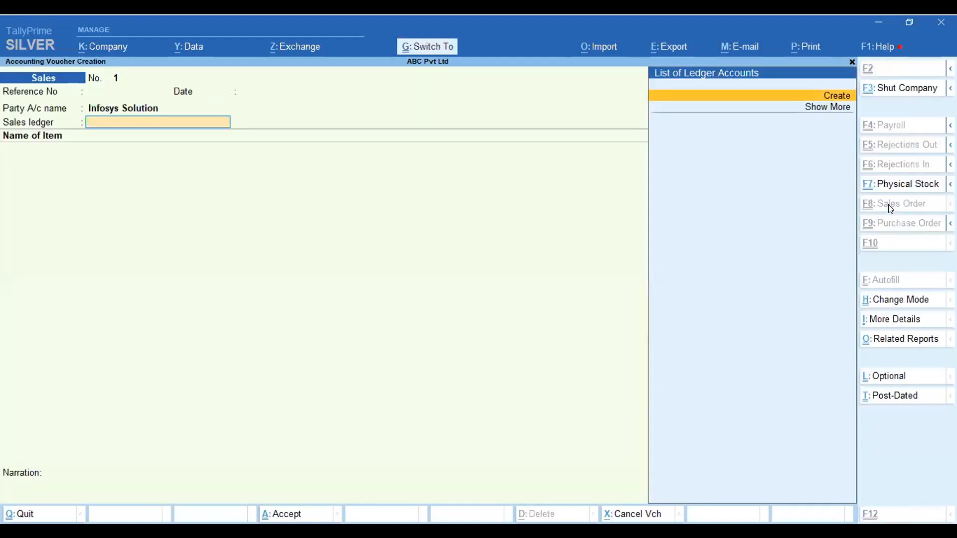
Step: Create a ledger named Sales under Sales Accounts and use it as the voucher's sales ledger
key("Return")
type("Sales")
key("Return")
key("Return")
type("s")
key("Return")
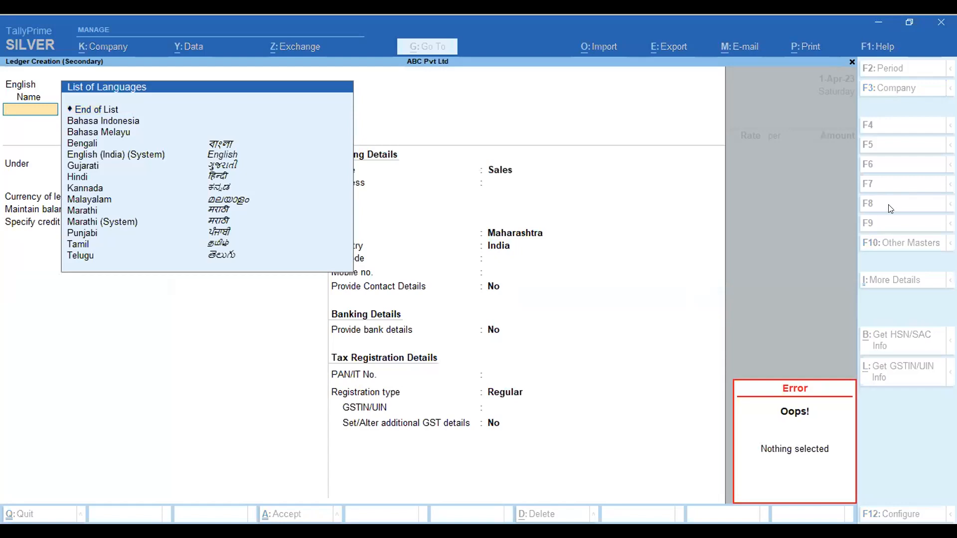
key("Return")
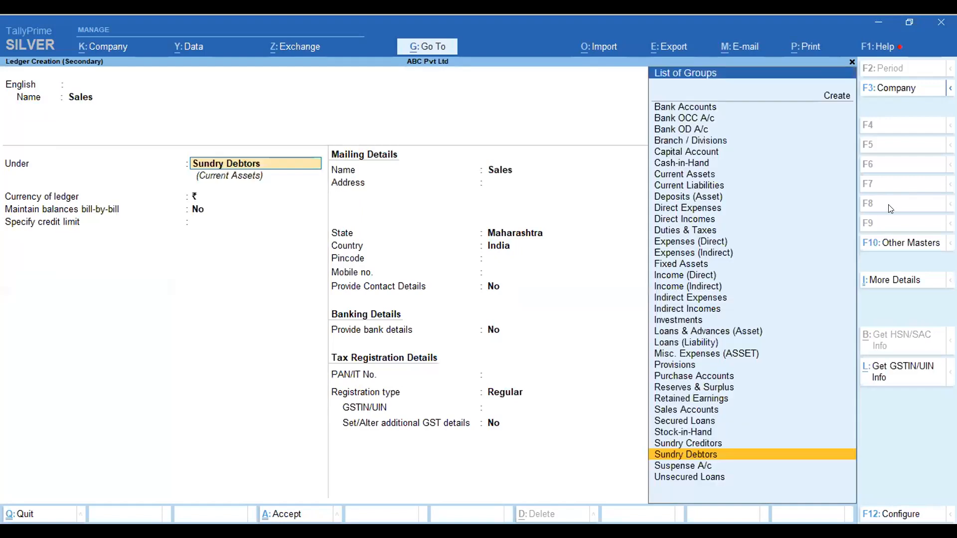
type("Sal")
key("Return")
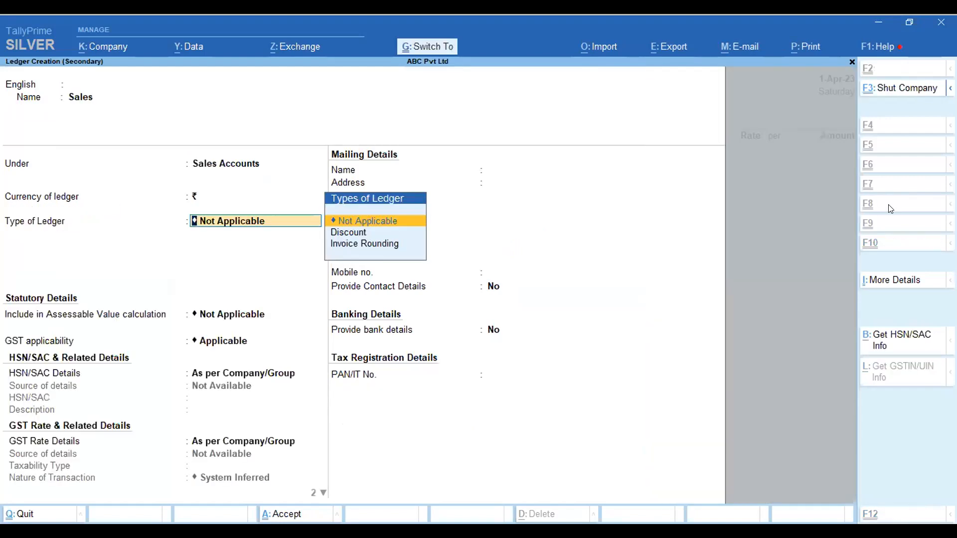
key("ctrl+a")
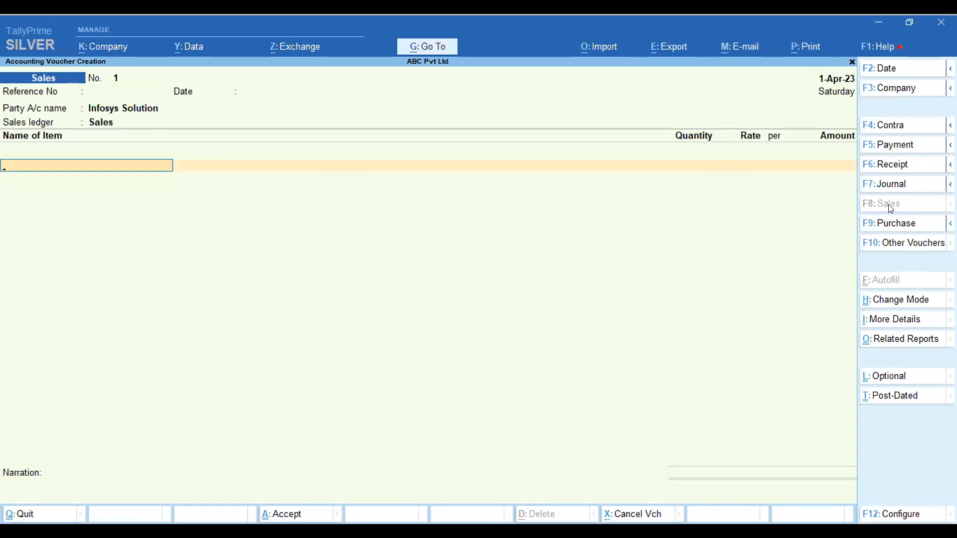
Step: Start a new stock item named Item 1 under Primary with no category
key("Up")
key("Return")
type("Item")
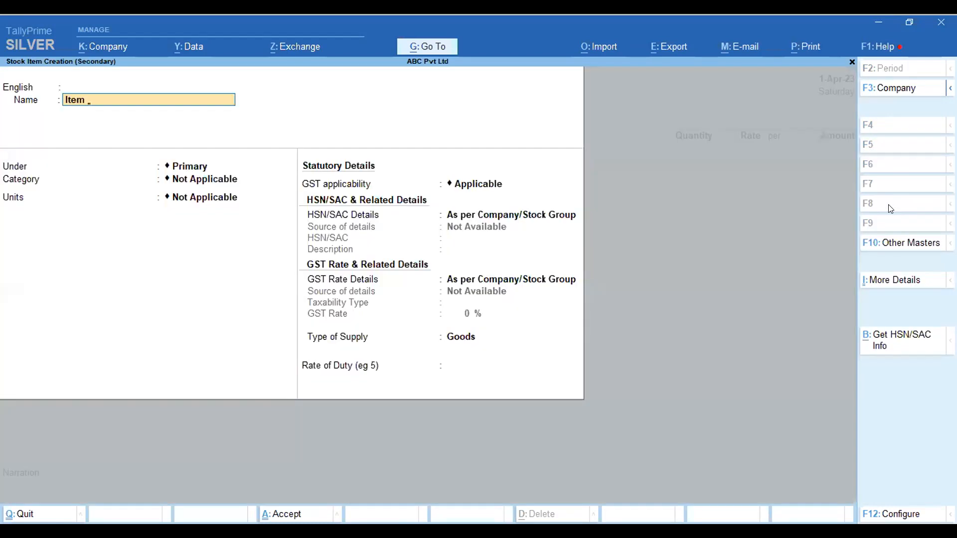
type(" 1")
key("Return")
key("Return")
key("Return")
key("Return")
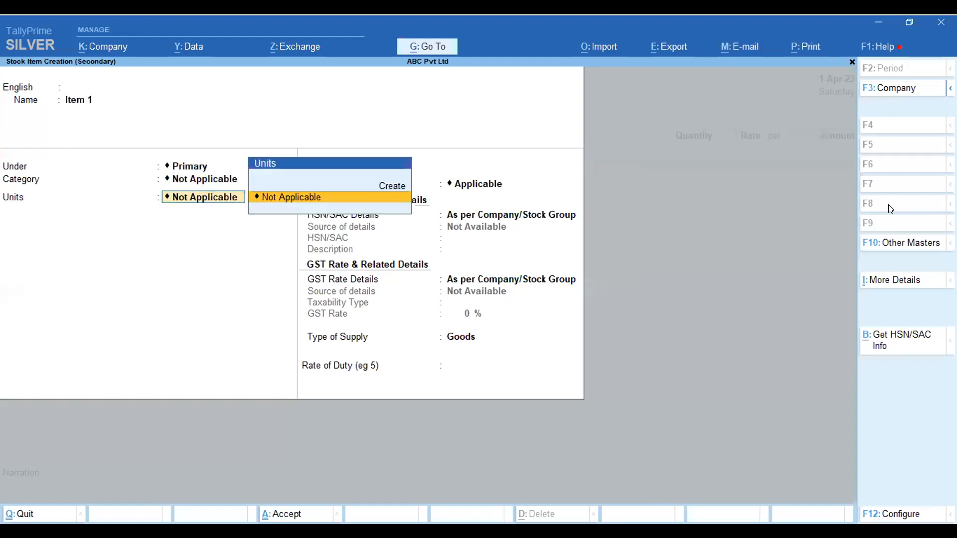
Step: Create a simple unit for the item with symbol Nos, formal name Numbers and unit quantity code NOS-NUMBERS
key("Up")
key("Return")
type("Nos")
key("Return")
key("Return")
key("BackSpace")
type("Nu")
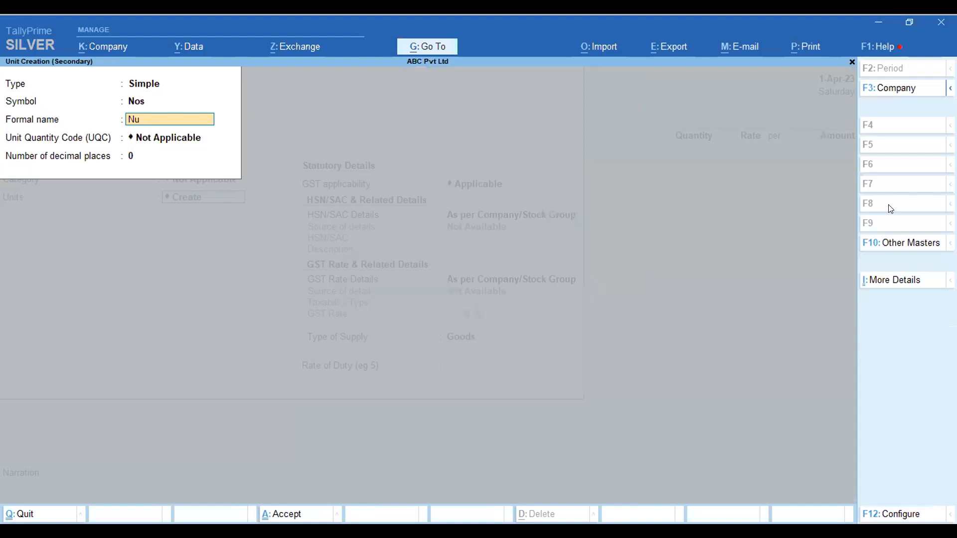
type("mbers")
key("Return")
type("n")
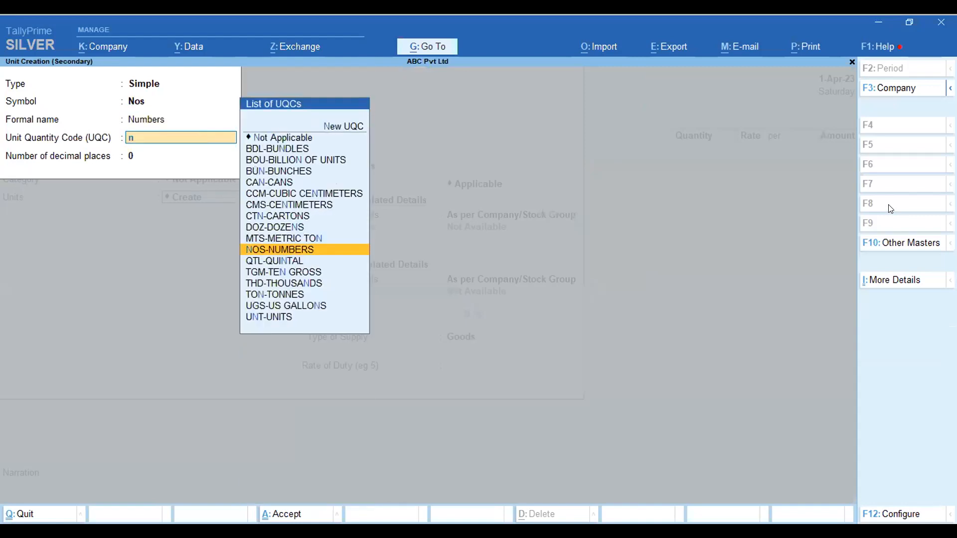
type("um")
key("Return")
key("Return")
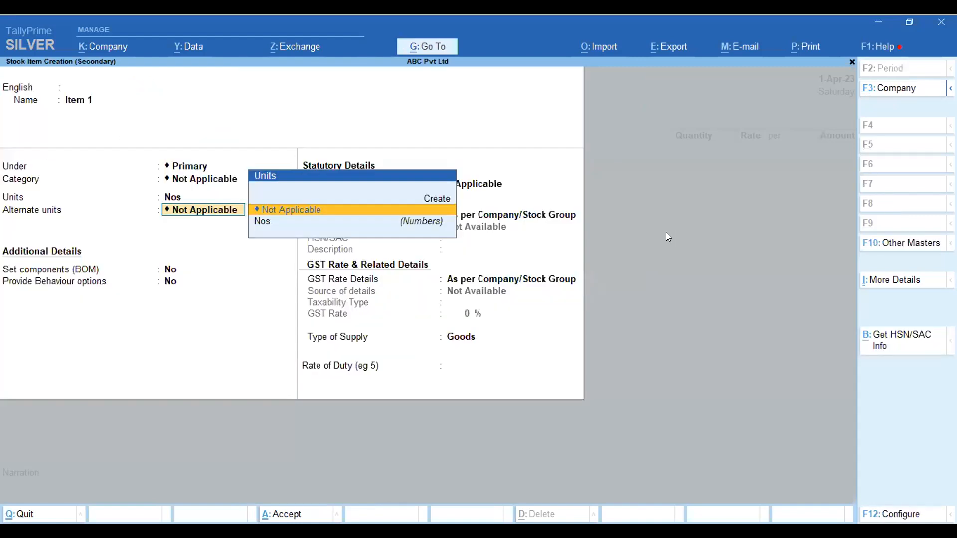
Step: Save Item 1, leave its description blank and set its sales quantity to 10 Nos
key("ctrl+a")
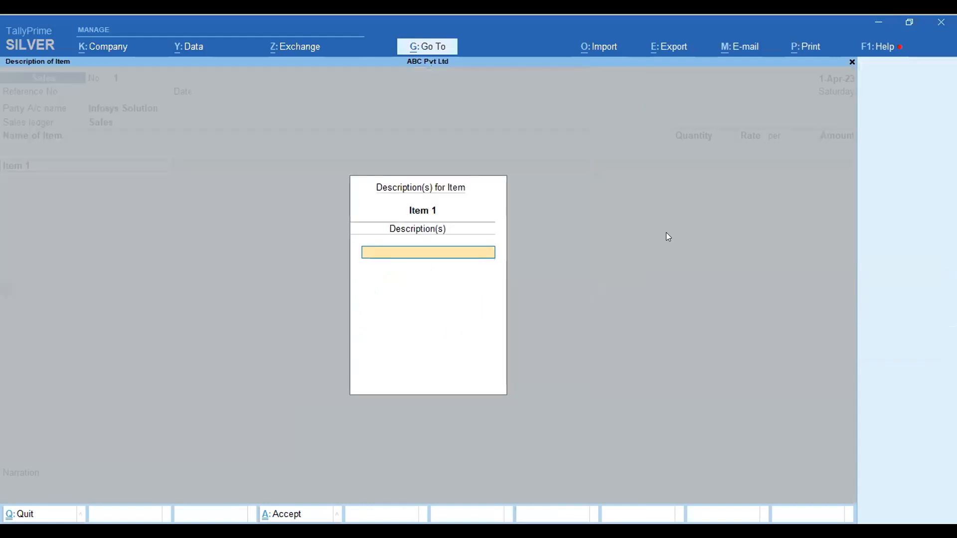
key("Return")
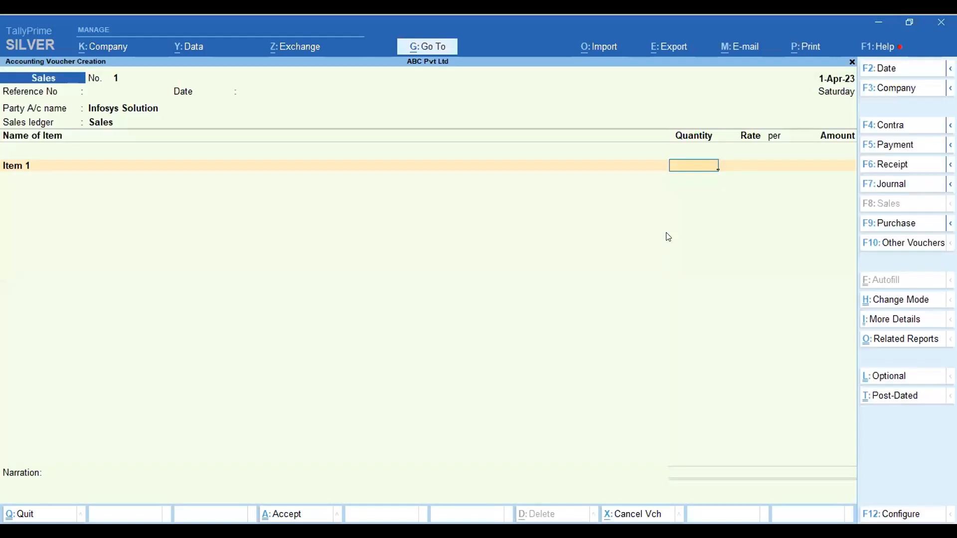
type("10")
key("Return")
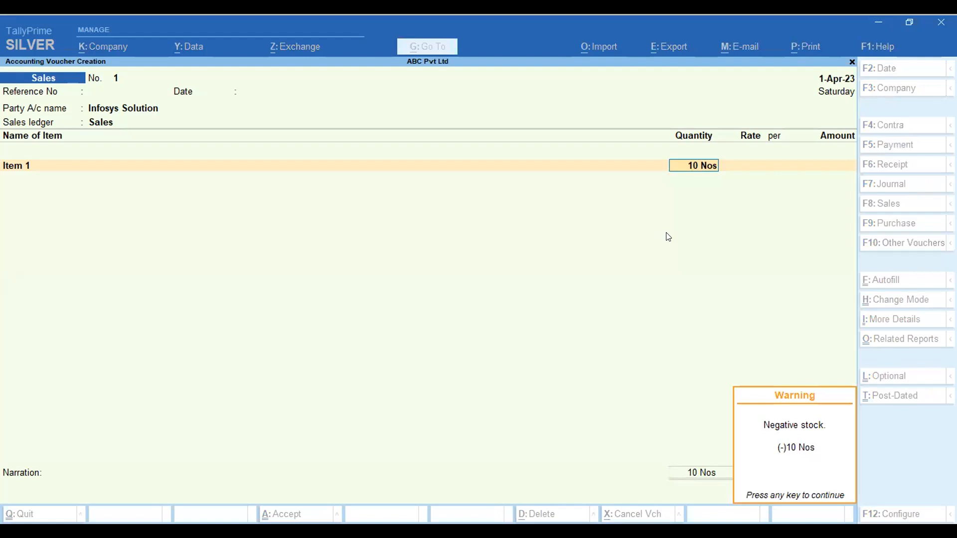
key("Return")
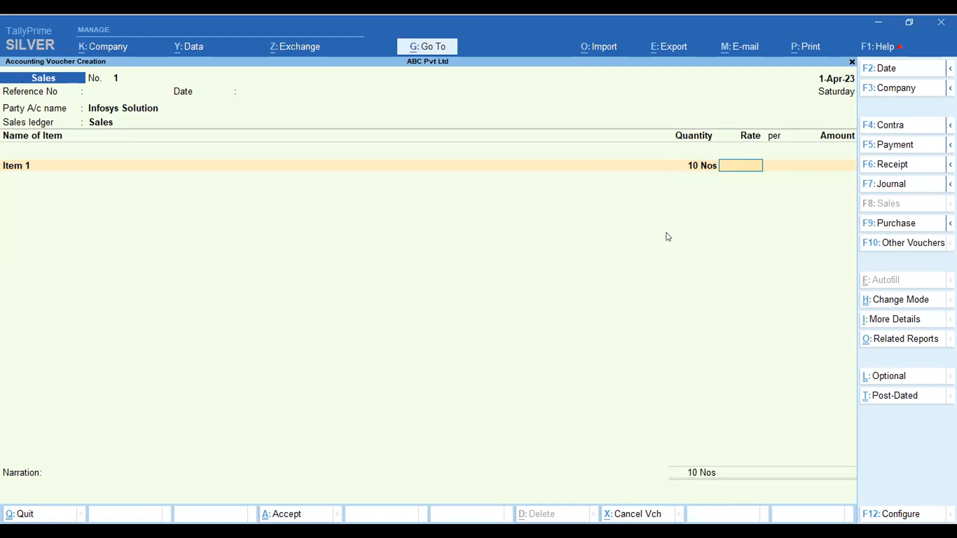
Step: Set Item 1's rate to $20 per Nos and accept the exchange rate of ₹ 75/$
type("$1")
key("BackSpace")
type("20")
key("Return")
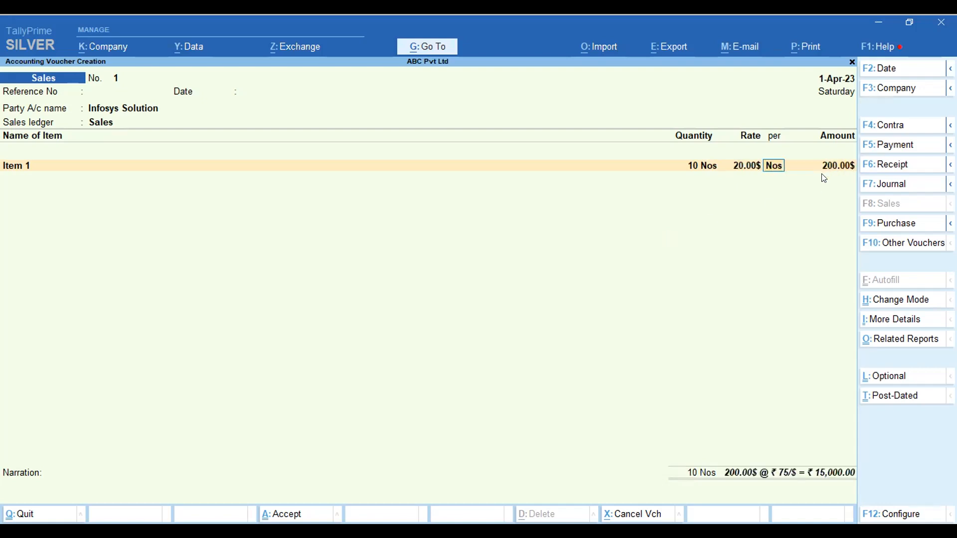
key("Return")
key("BackSpace")
key("Return")
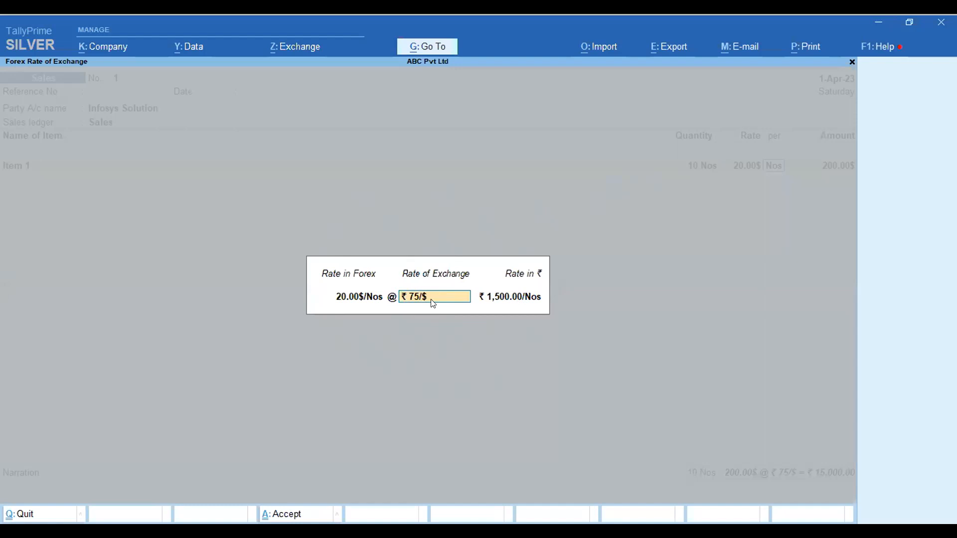
key("Return")
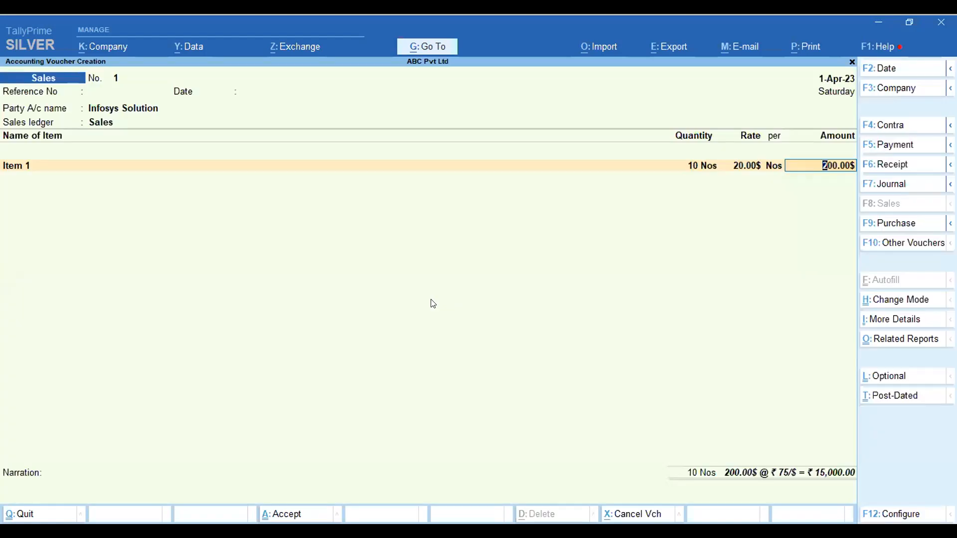
Step: Accept the item amount, end the item list and save the sales voucher without a narration
key("Return")
key("Return")
key("Return")
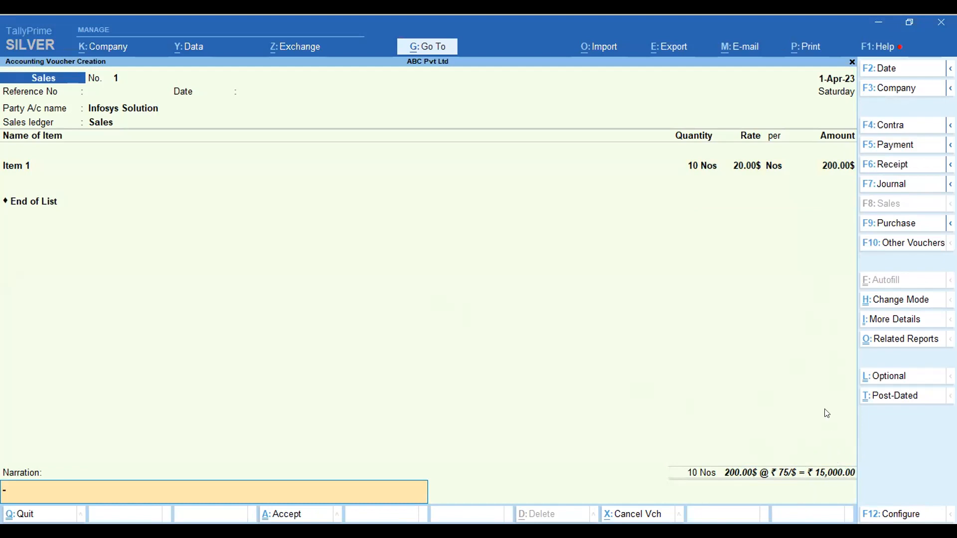
key("Return")
key("Return")
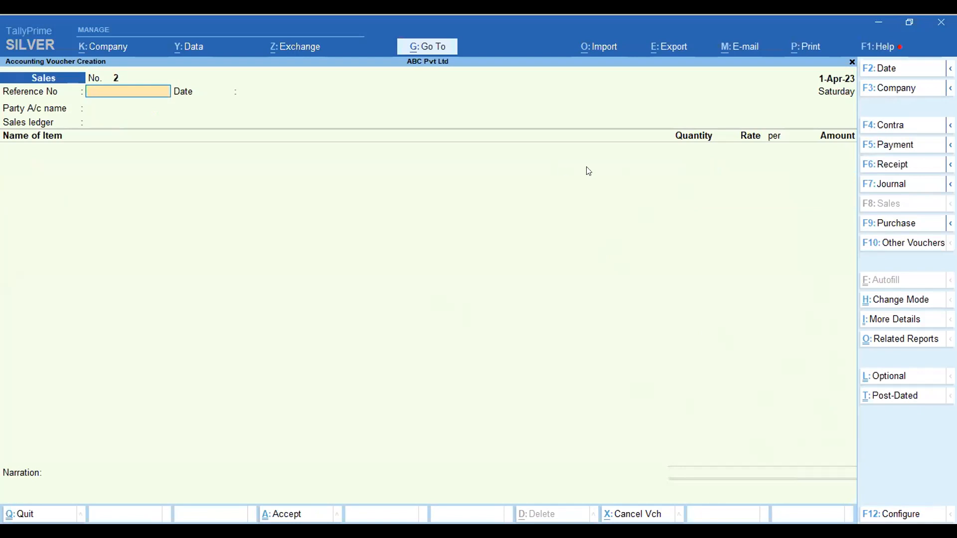
Step: Start a new receipt voucher and set its date to 1-5-23
key("Escape")
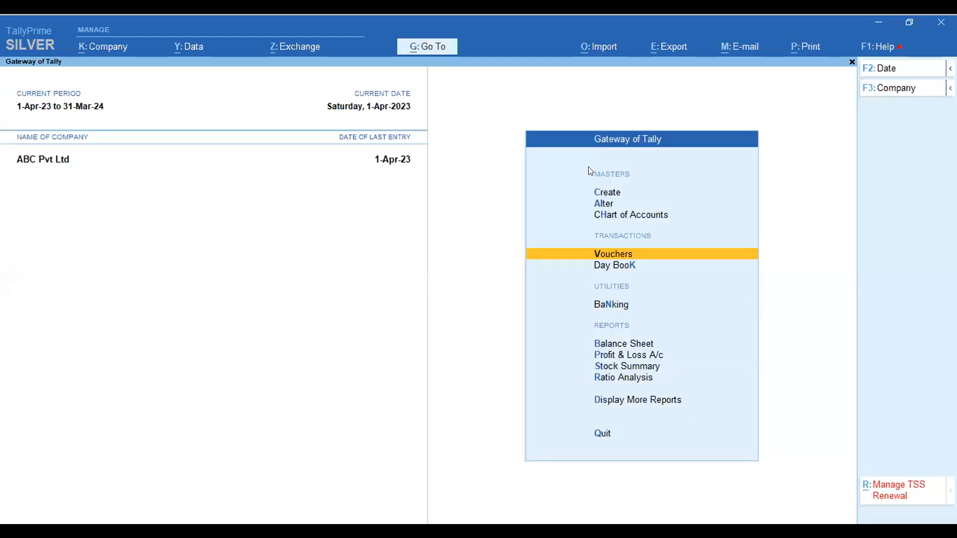
key("Return")
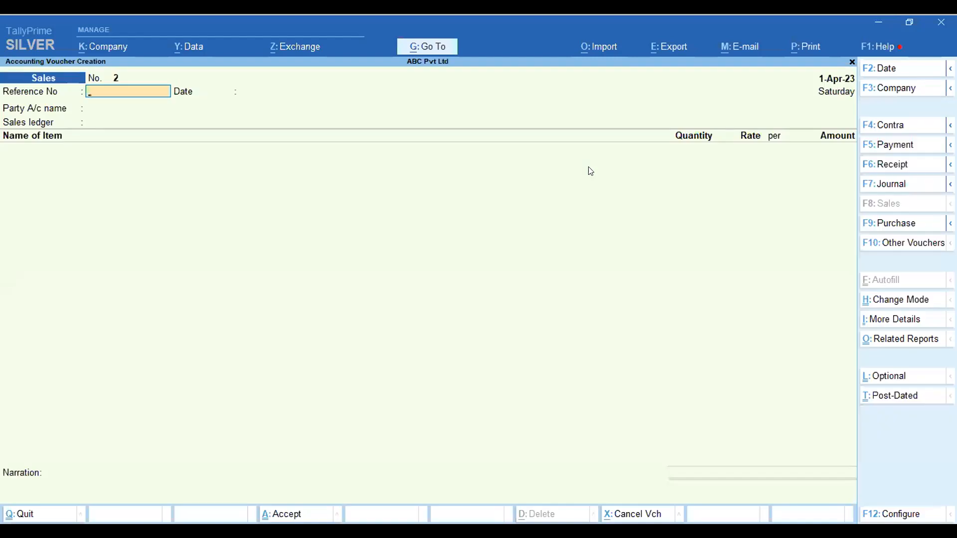
left_click(886, 170)
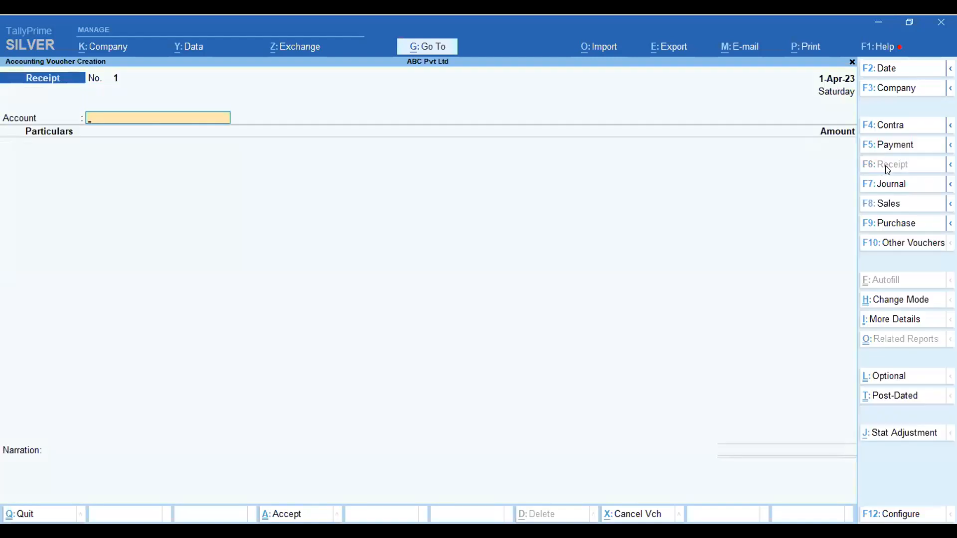
key("F2")
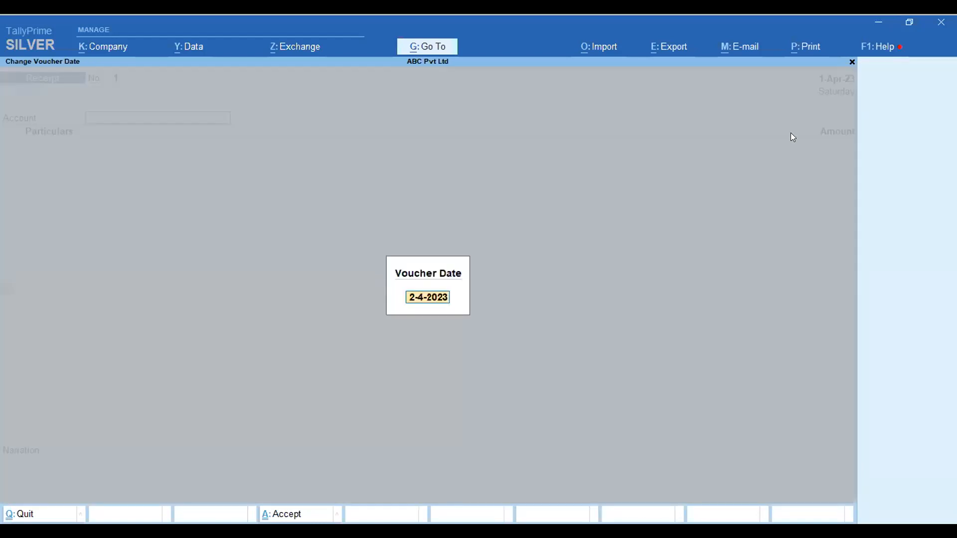
type("1-5-23")
key("Return")
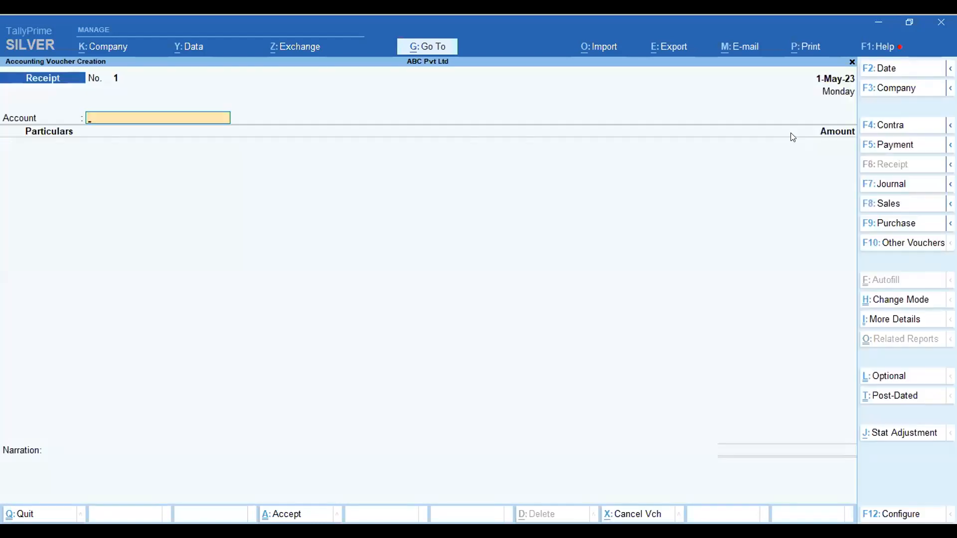
Step: Create a ledger named Bank under Bank Accounts, without further bank details, as the receipt's account
key("Down")
key("Up")
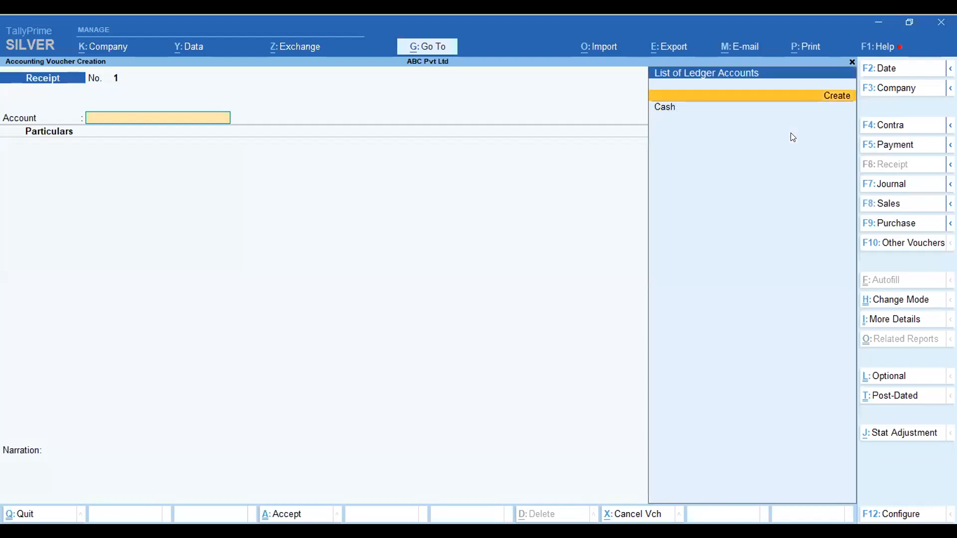
key("Return")
type("Bank")
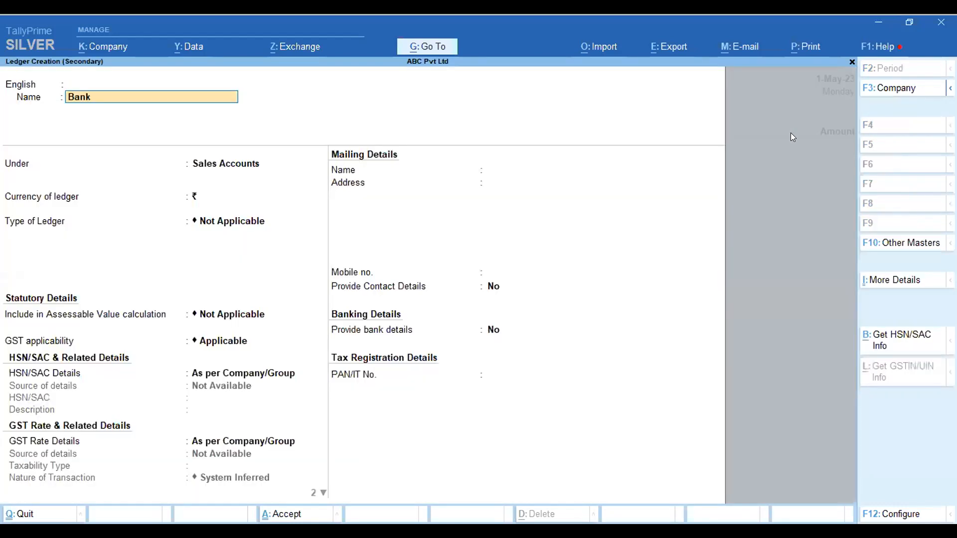
key("Return")
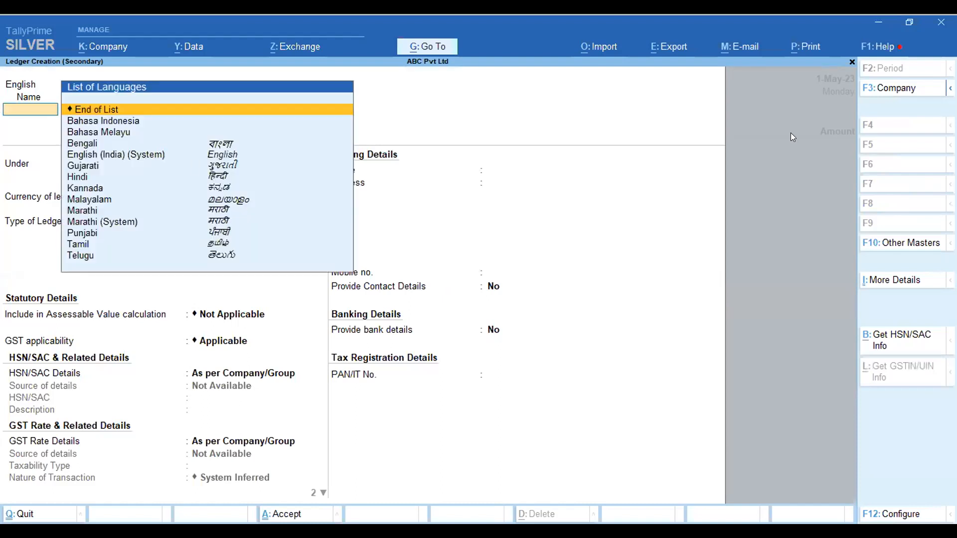
key("Return")
type("Ban")
key("Down")
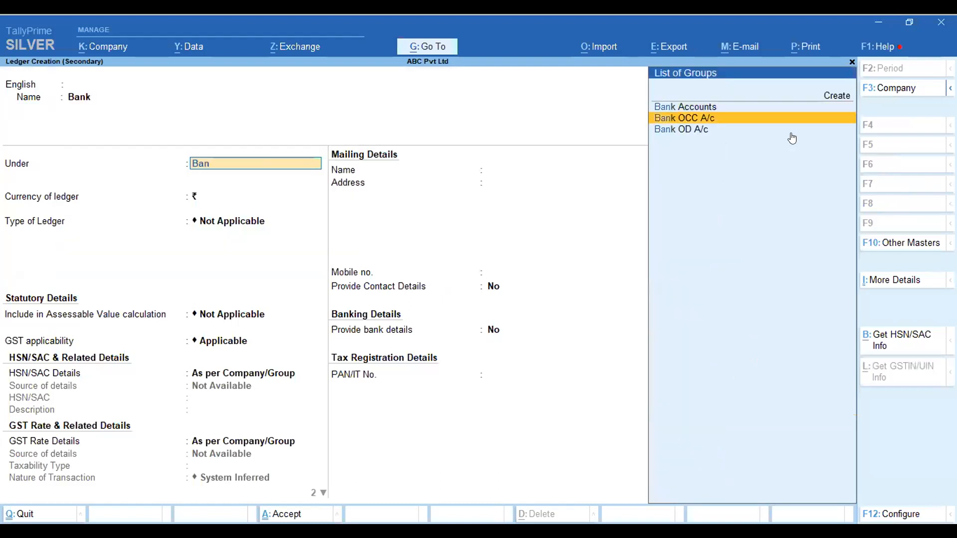
key("Up")
key("Return")
key("Return")
key("Return")
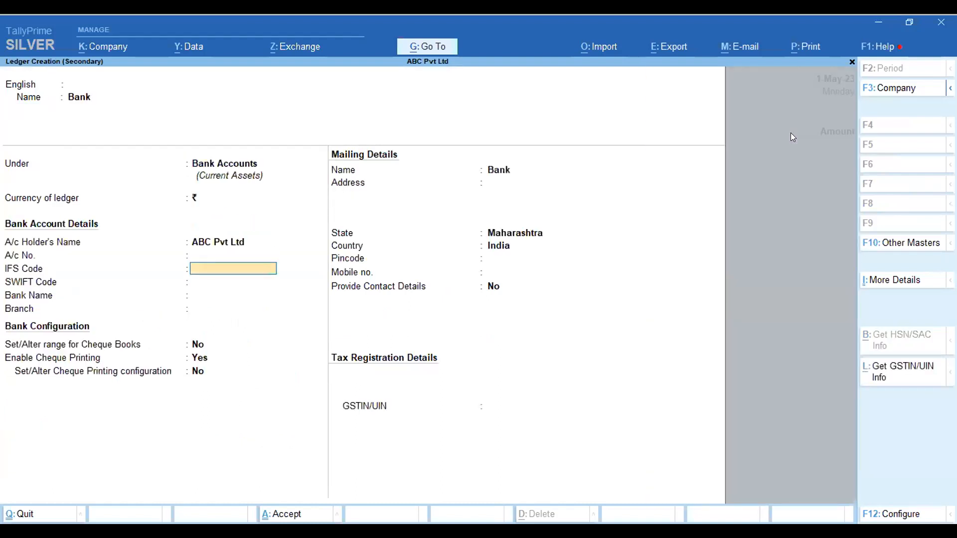
key("ctrl")
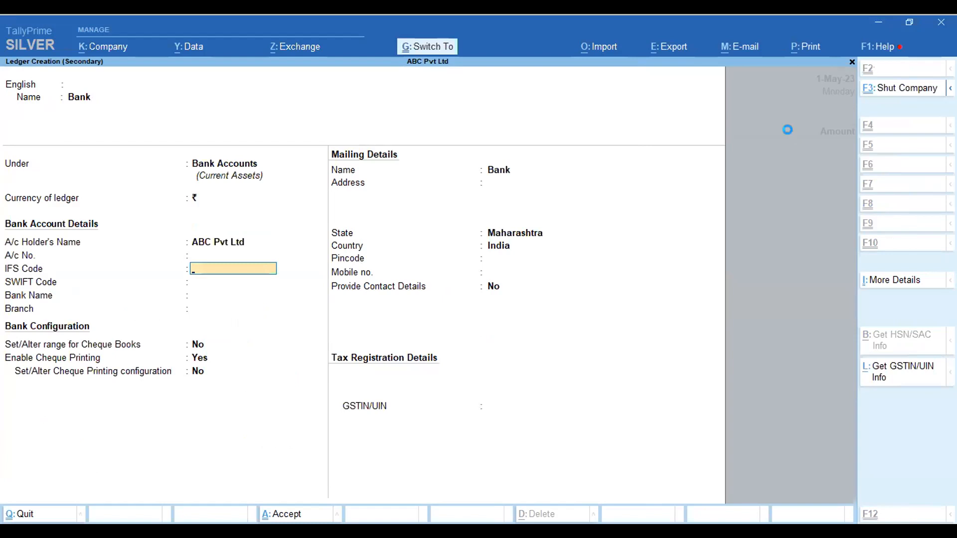
key("ctrl+a")
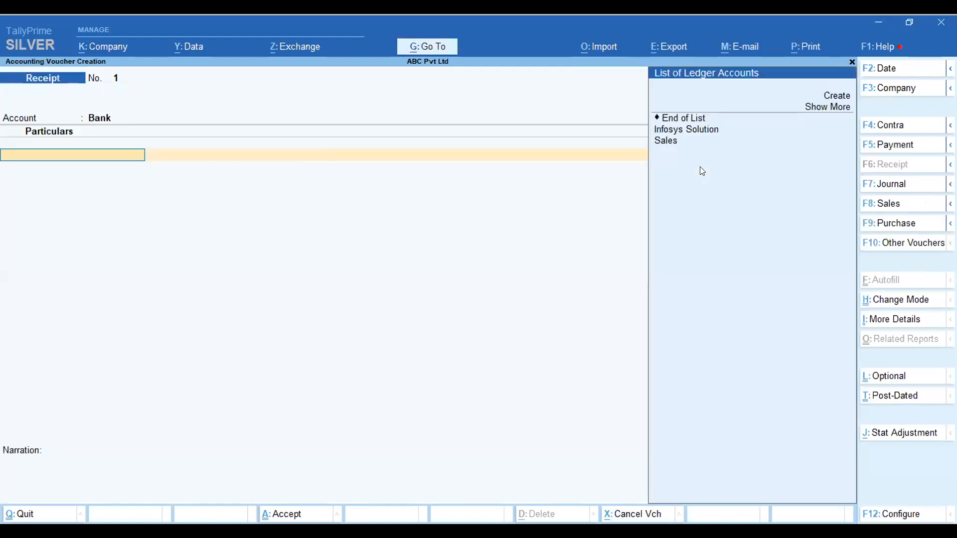
Step: Choose Infosys Solution as the party in the receipt's particulars
key("Down")
key("Return")
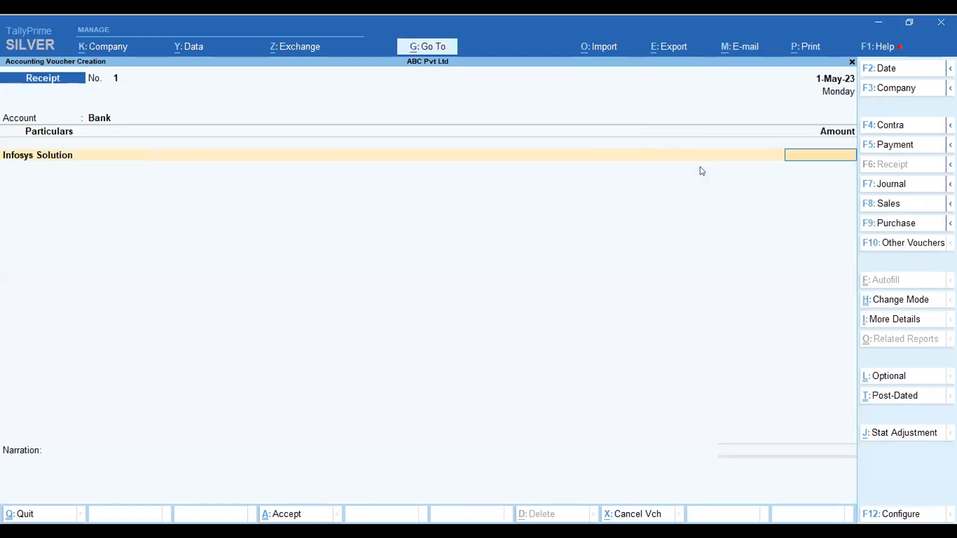
key("BackSpace")
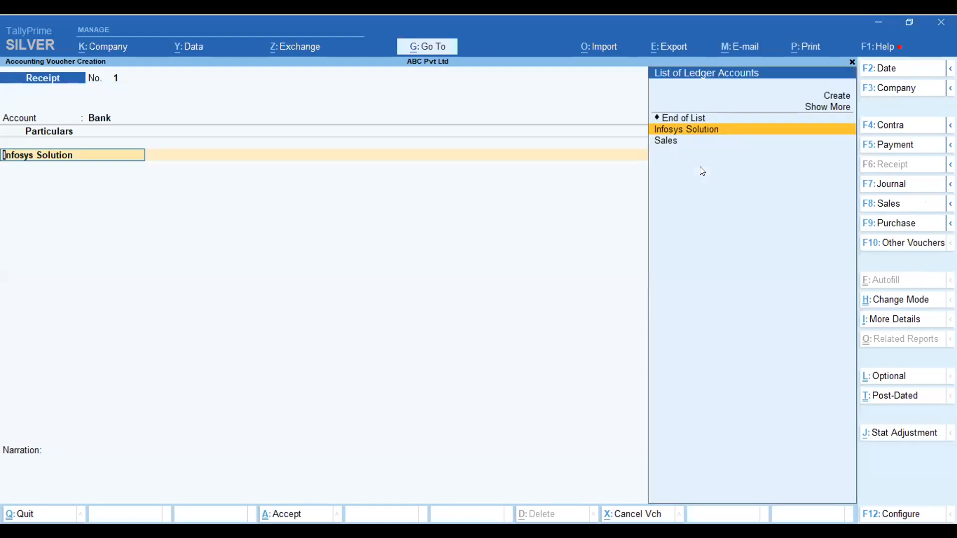
key("Return")
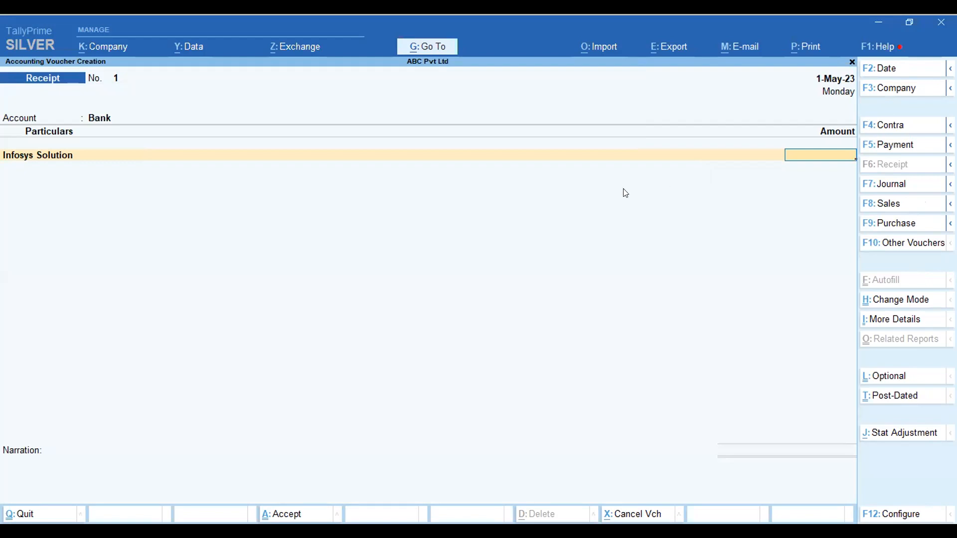
Step: Enter a receipt amount of $200 for Infosys Solution at an exchange rate of ₹77/$
type("2000")
key("BackSpace")
key("BackSpace")
key("BackSpace")
key("BackSpace")
type("200")
key("Return")
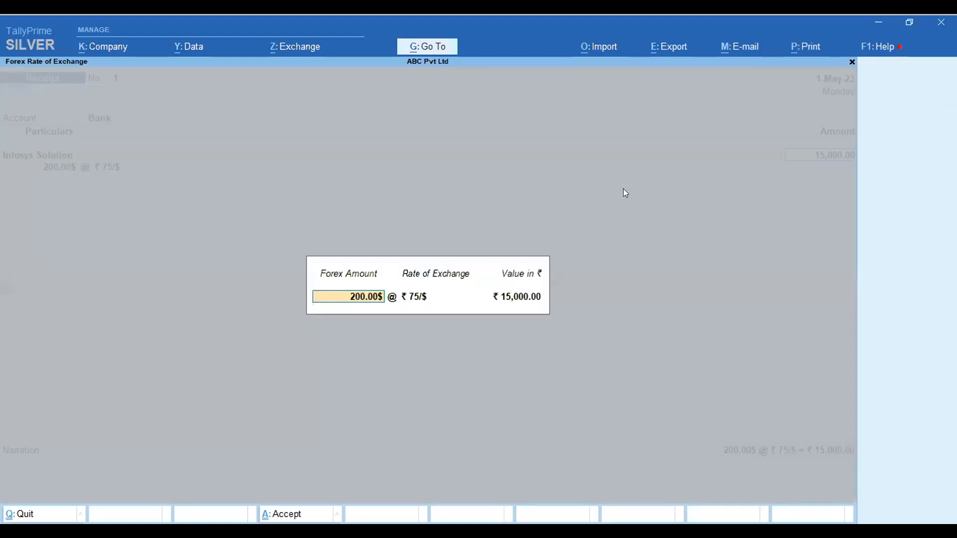
key("Return")
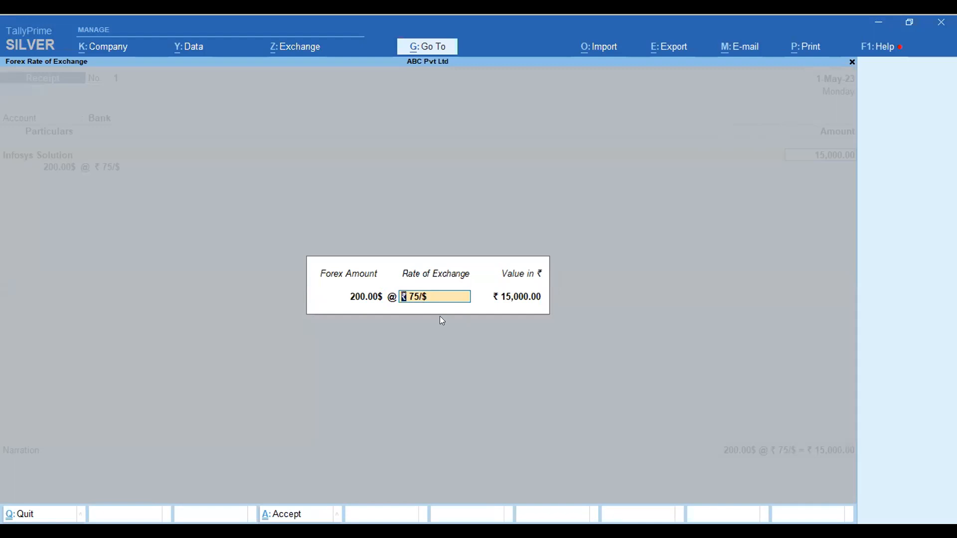
type("77")
key("Return")
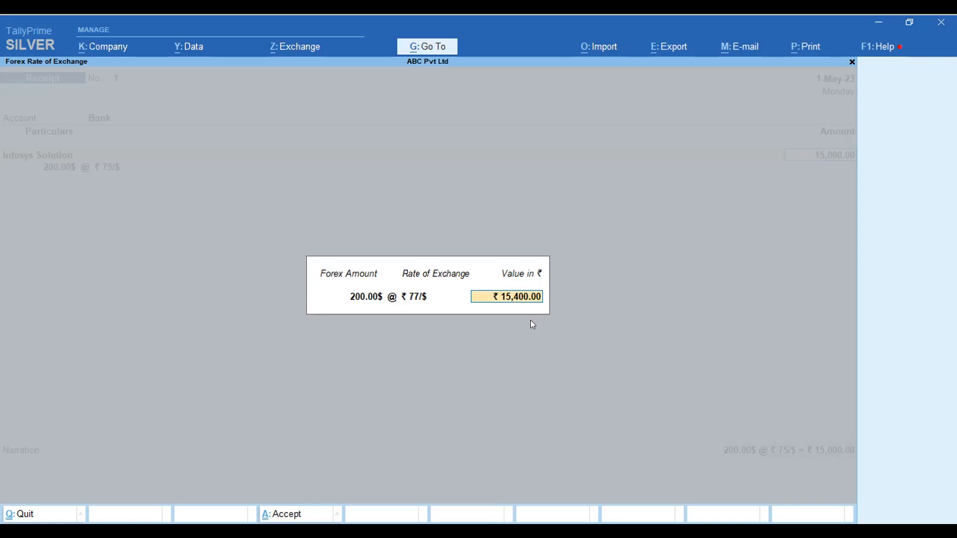
key("Return")
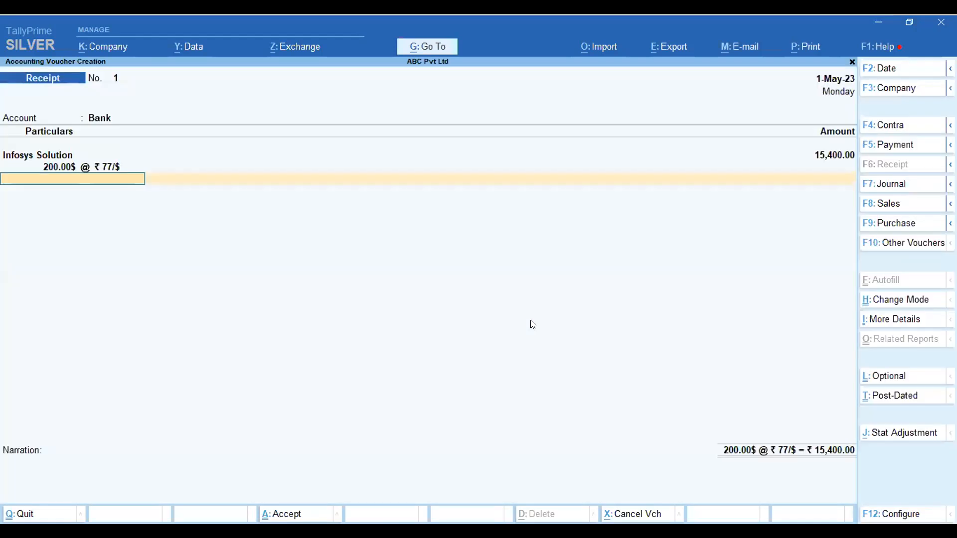
Step: Accept the default Cheque/DD bank allocation, save the receipt voucher without a narration and leave voucher entry
key("Return")
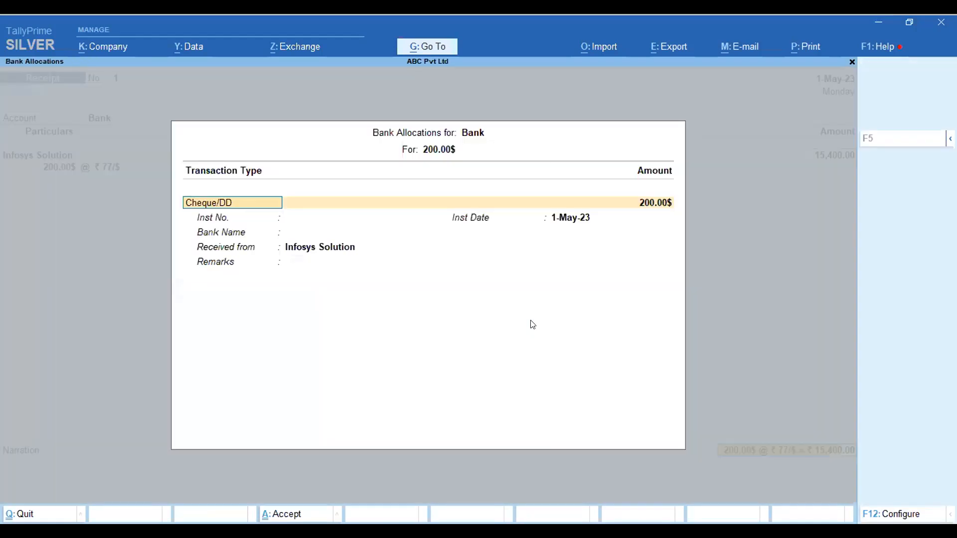
key("ctrl+a")
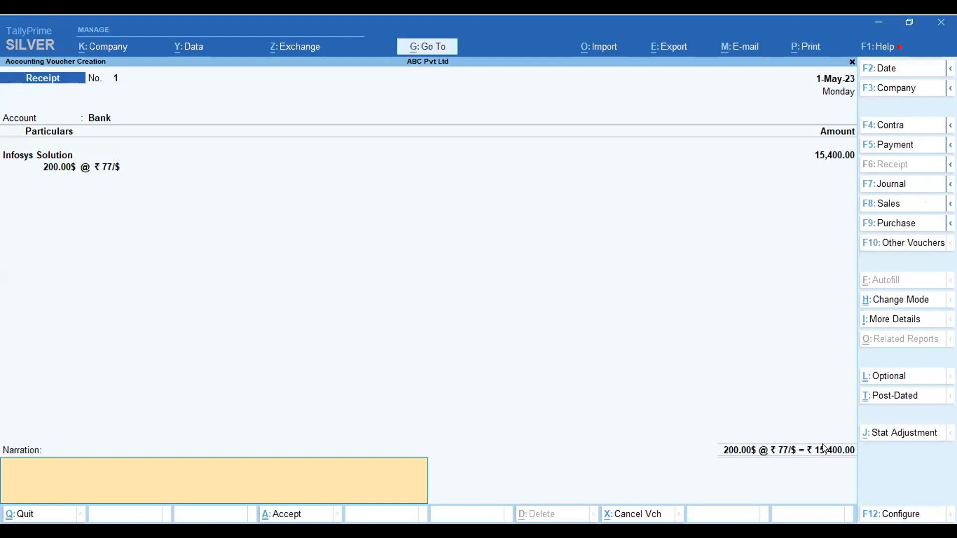
type("-")
key("Return")
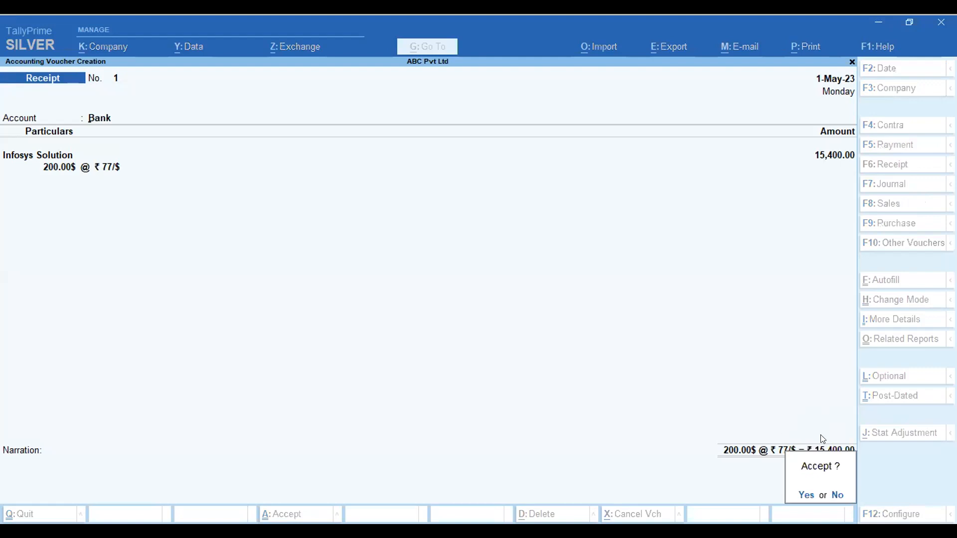
key("Return")
key("Escape")
key("Return")
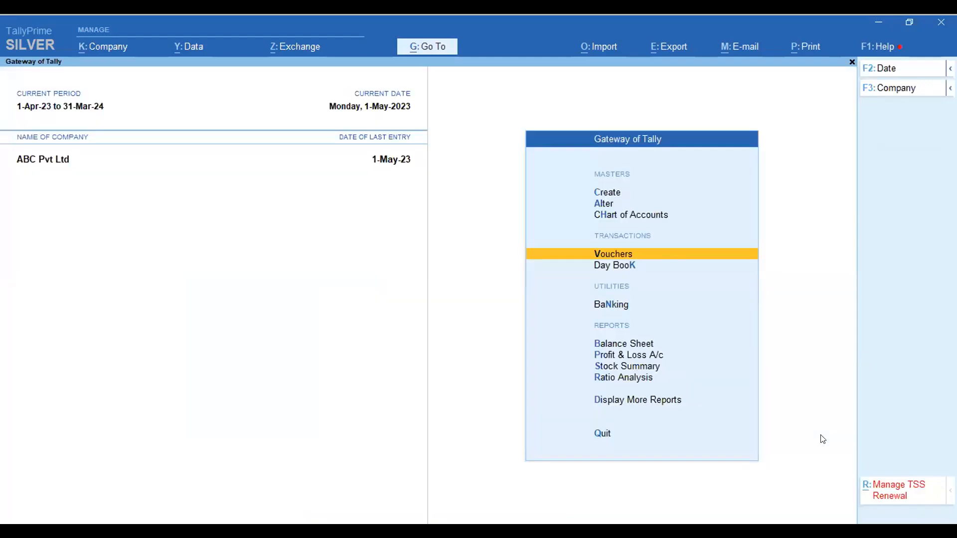
Step: Display the ledger vouchers report for Infosys Solution from the account books
key("d")
key("a")
key("l")
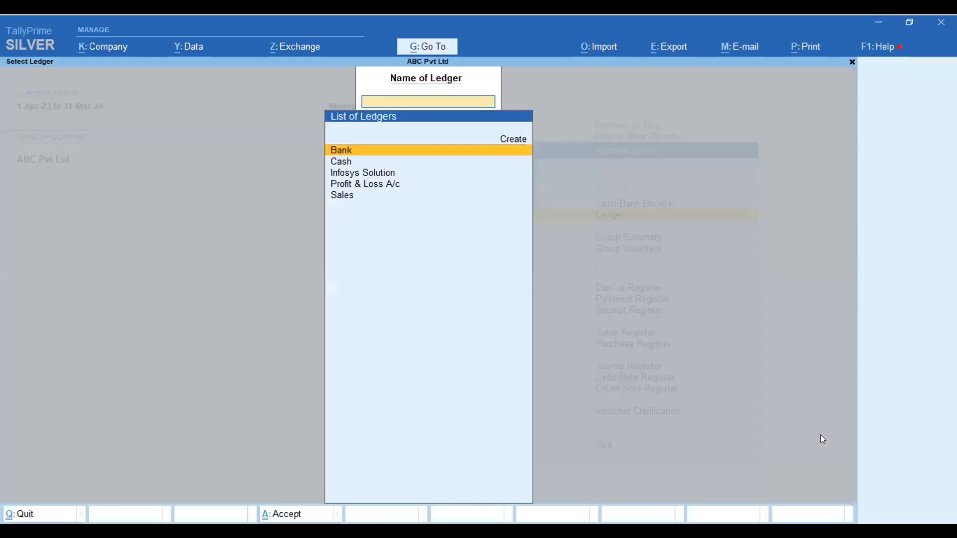
key("Down")
key("Down")
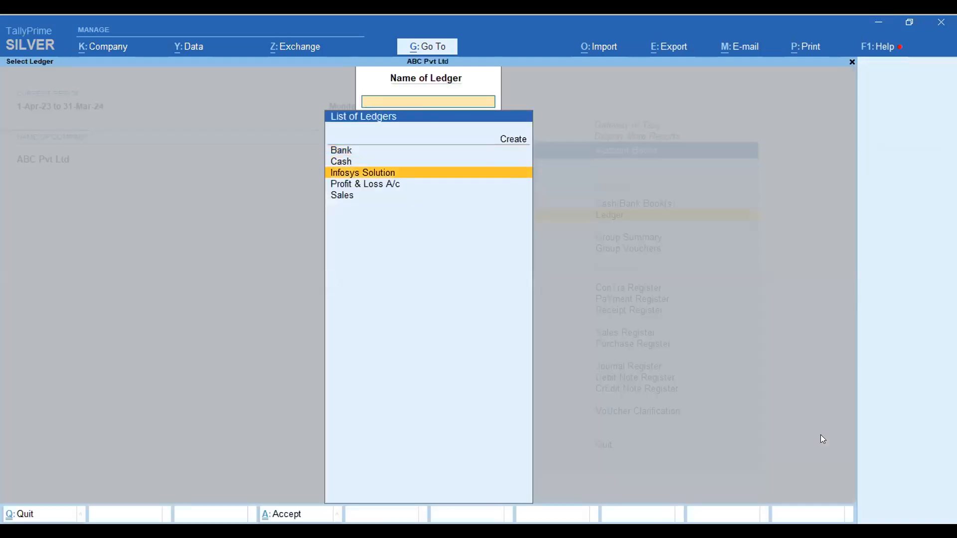
key("Return")
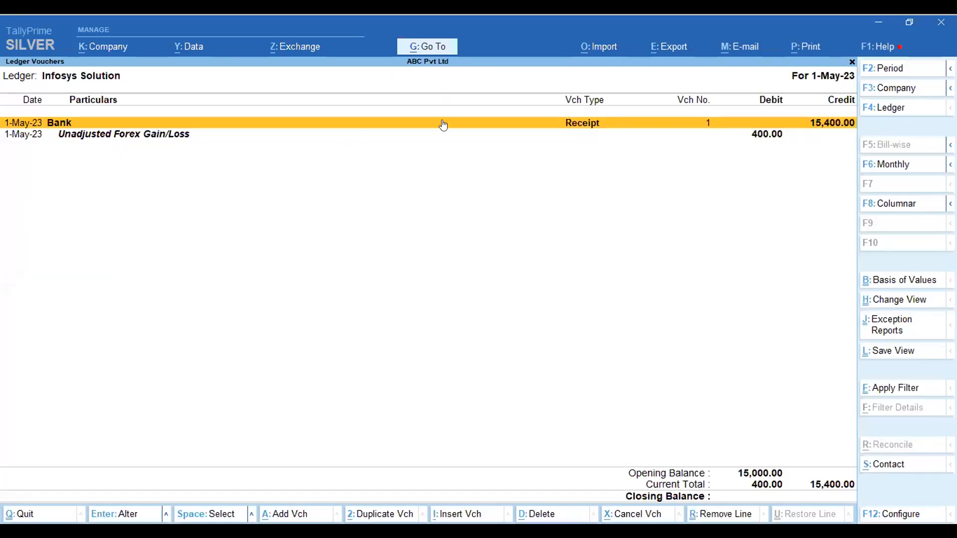
Step: Set the Infosys Solution ledger report's period from 1-4-23 to 1-5-23
key("F2")
type("1-4-22")
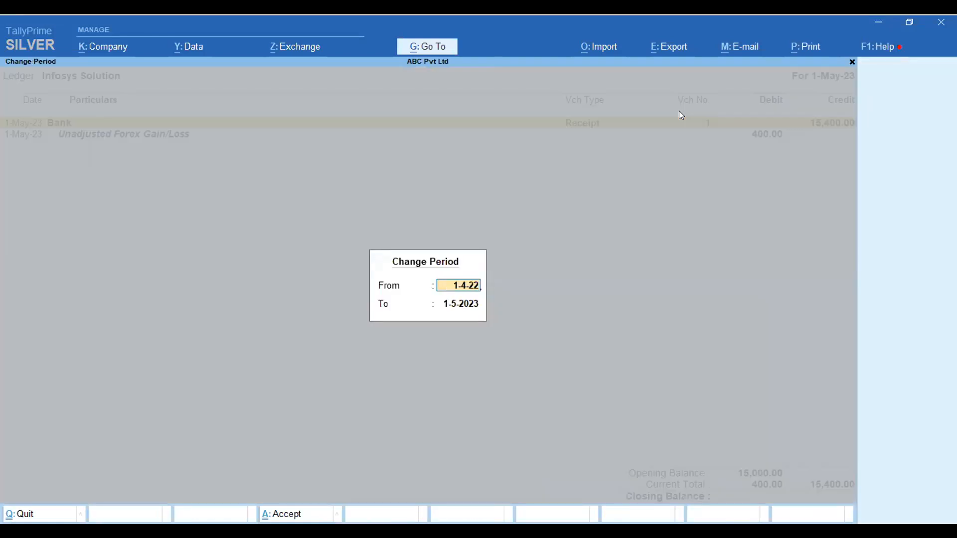
key("BackSpace")
type("3")
key("Return")
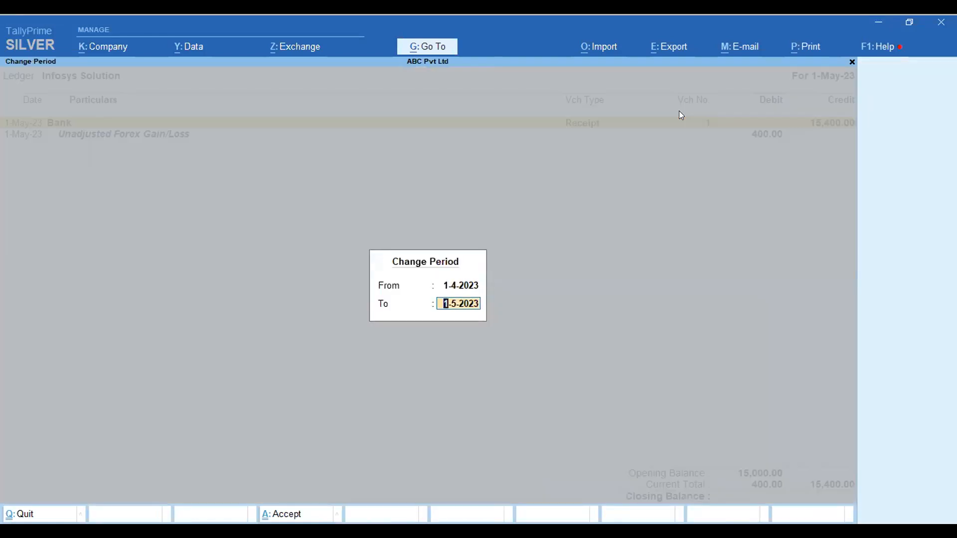
key("Return")
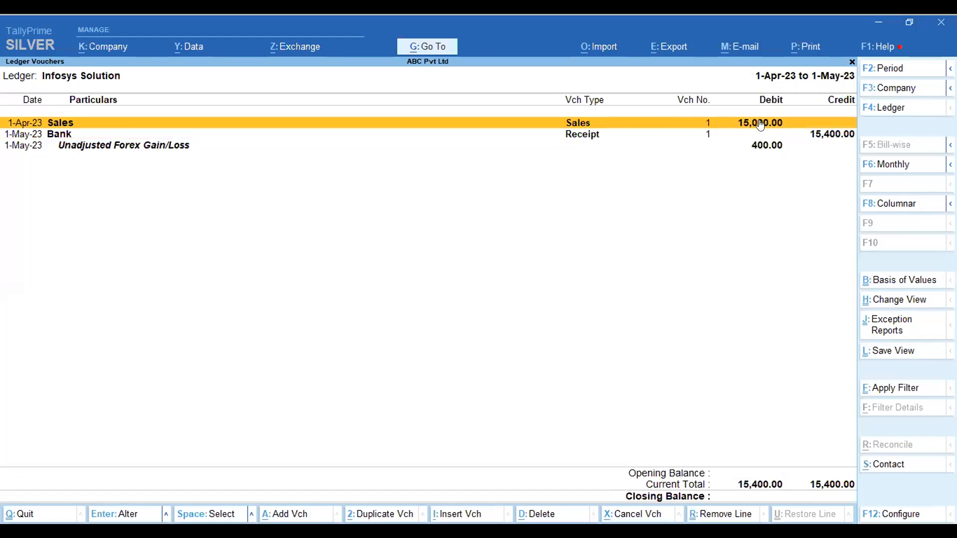
Step: Compare the sales and receipt entries in the ledger, inspect the Bank receipt voucher and quit it without changes
key("Down")
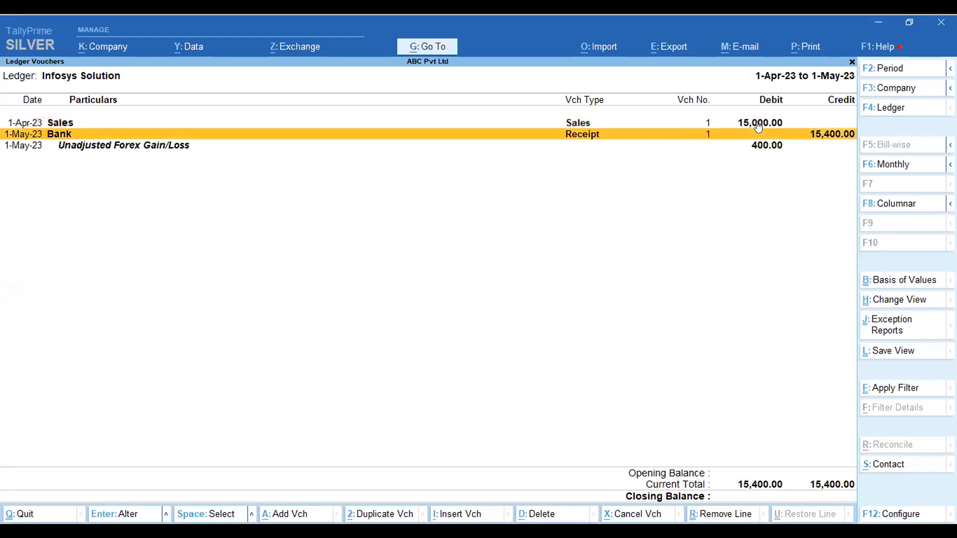
key("Up")
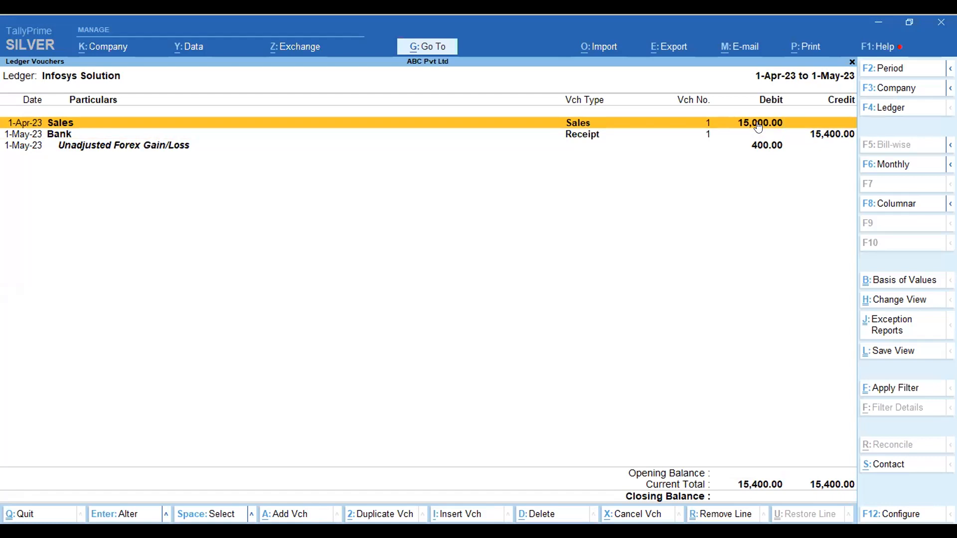
key("Down")
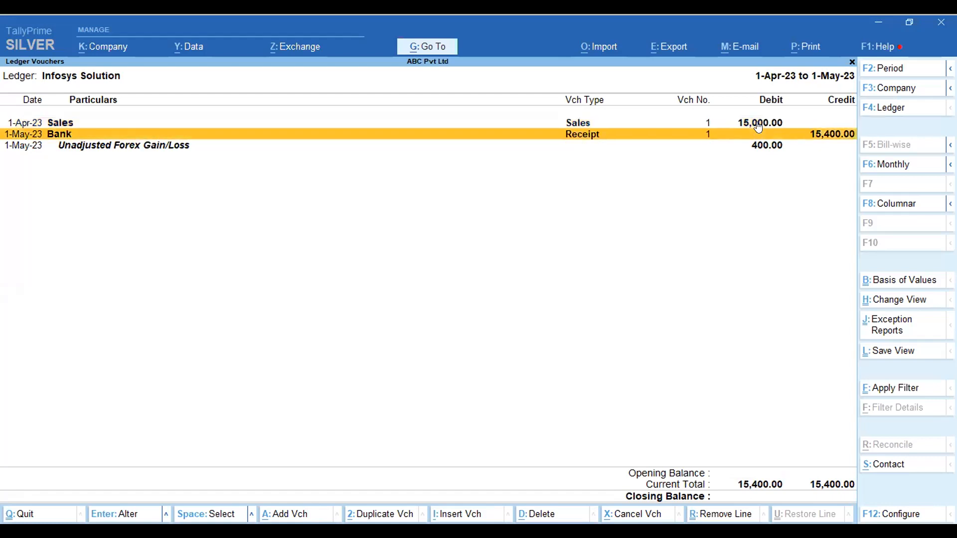
key("Return")
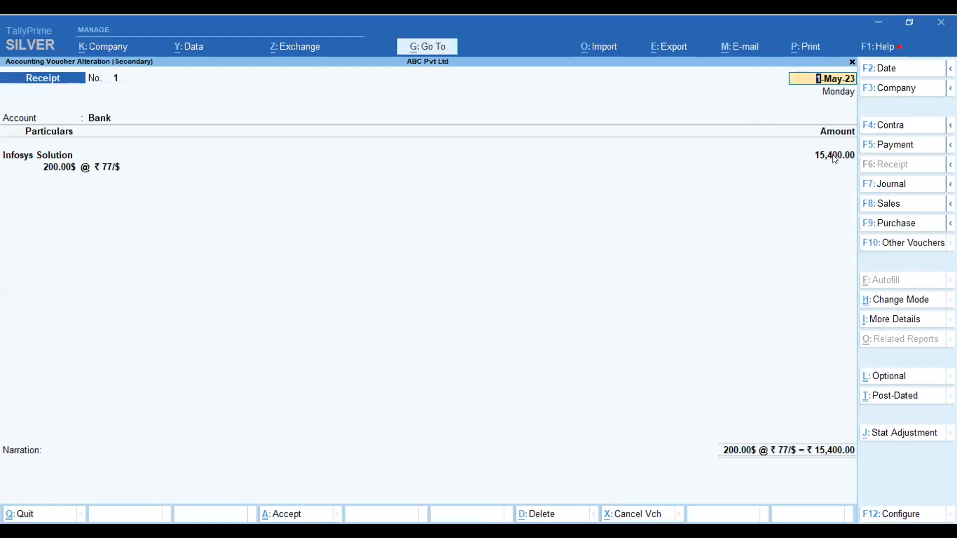
key("Escape")
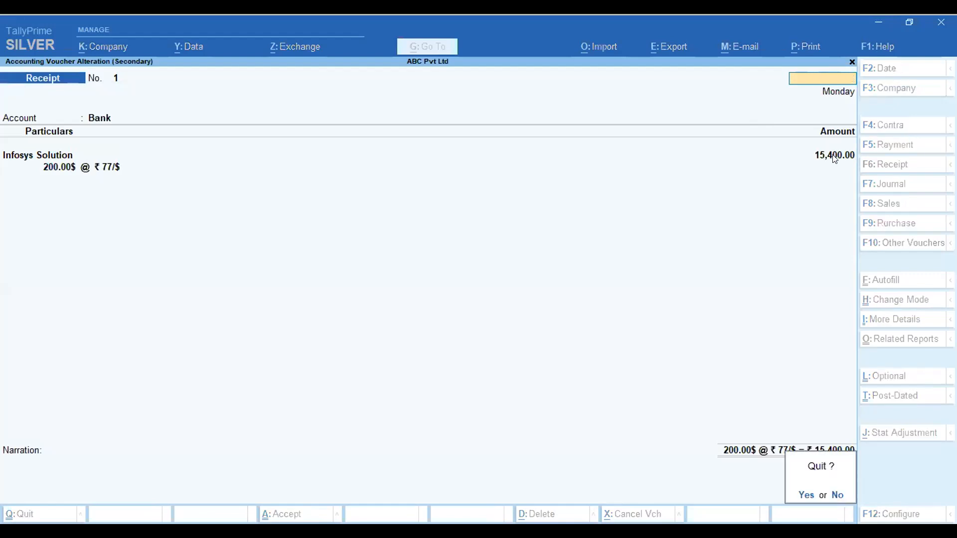
key("y")
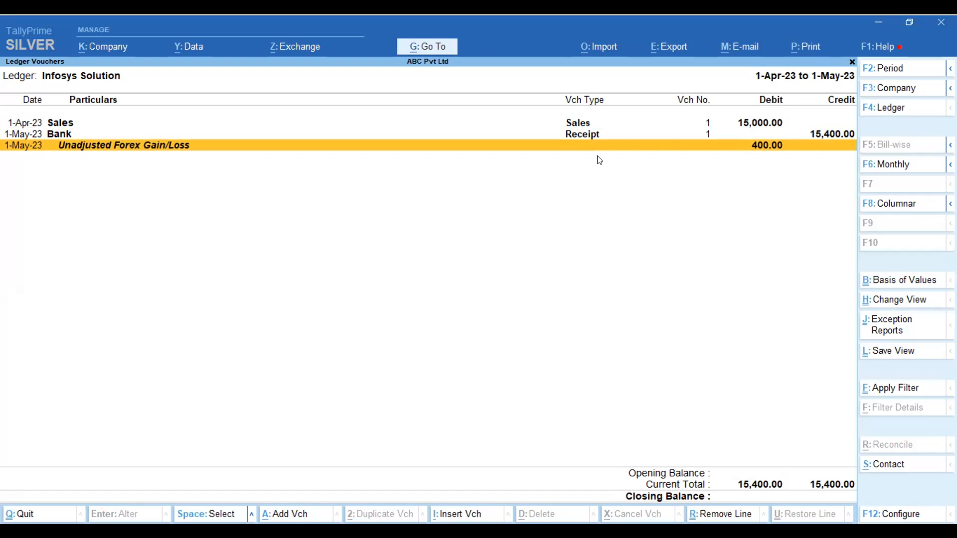
Step: Examine the details of the Unadjusted Forex Gain/Loss entry and return to the Gateway of Tally
key("Return")
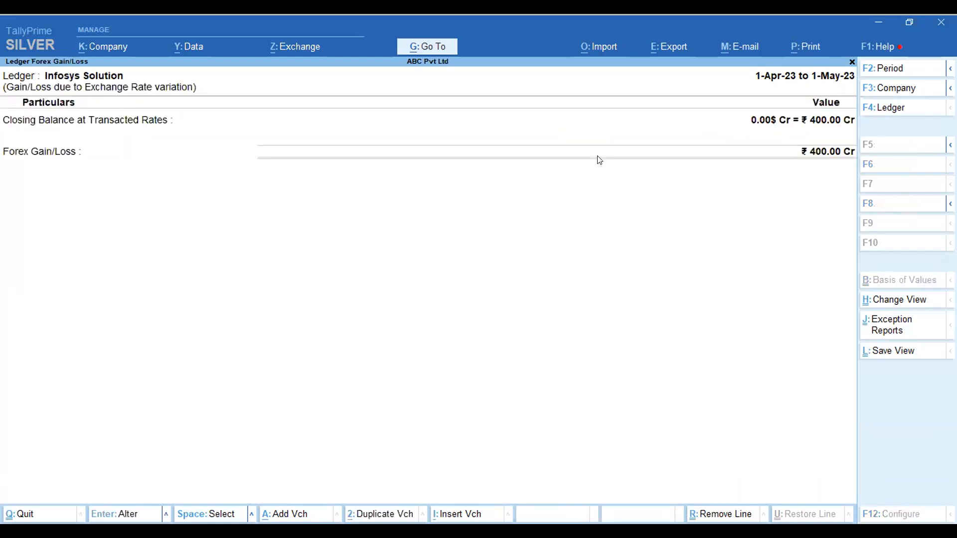
key("Escape")
key("Escape")
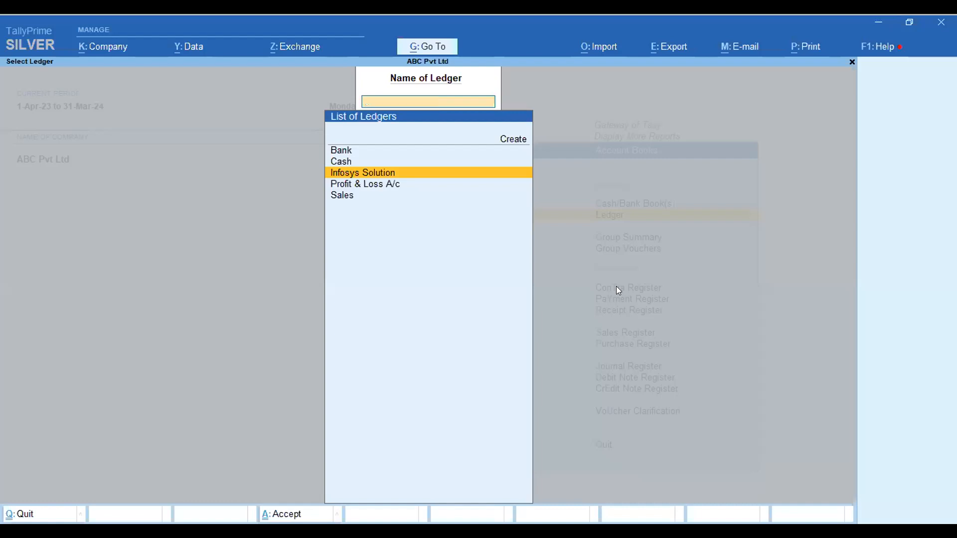
key("Escape")
key("Escape")
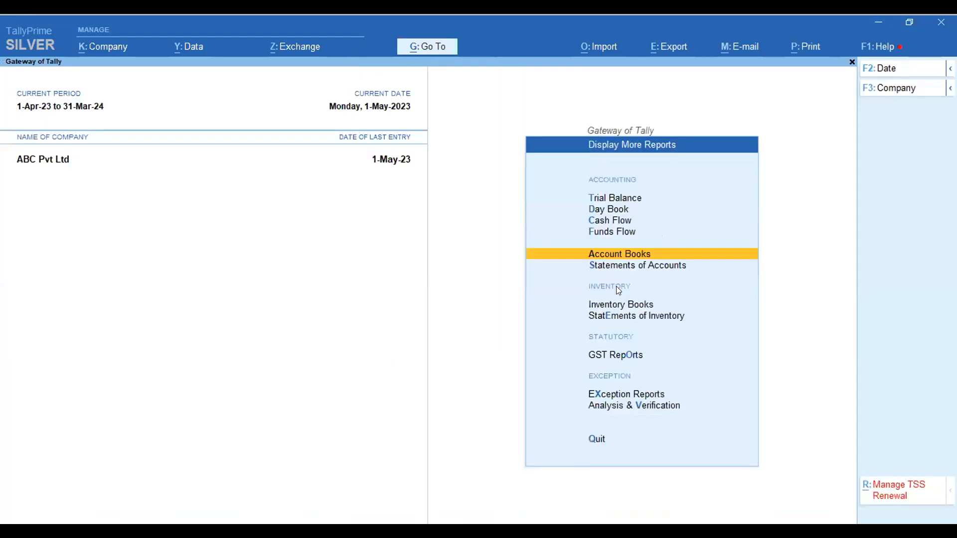
key("Escape")
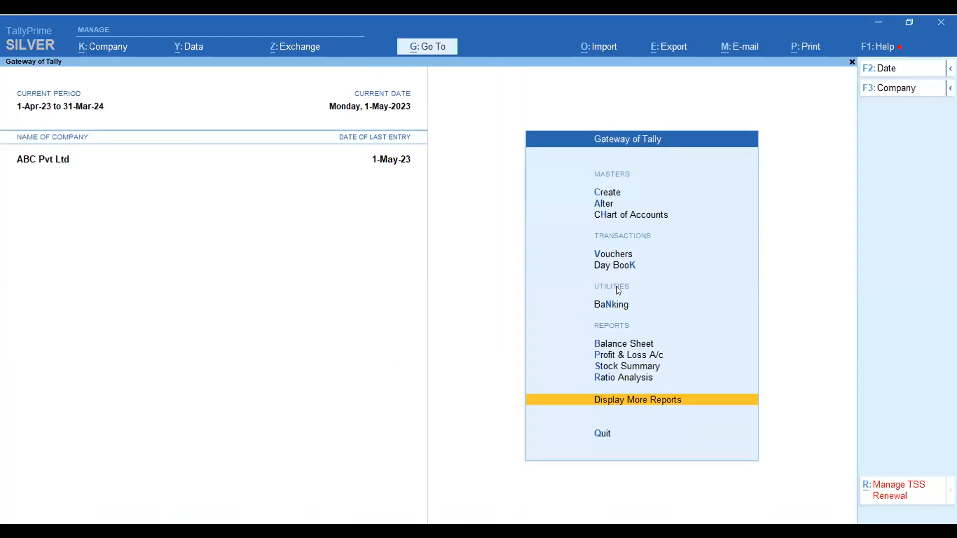
Step: Open the Journal voucher type for alteration
key("a")
key("Down")
key("Down")
key("Down")
key("Down")
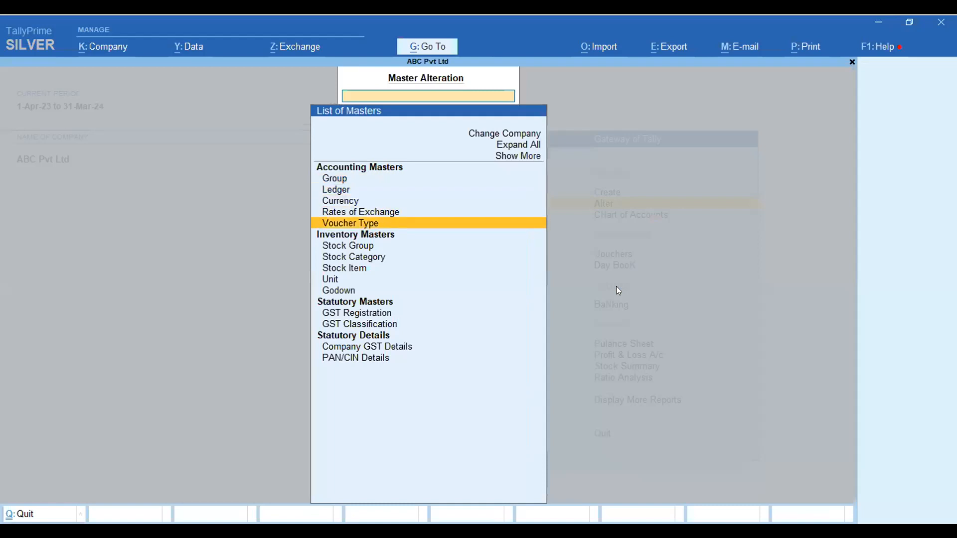
key("Return")
type("Jour")
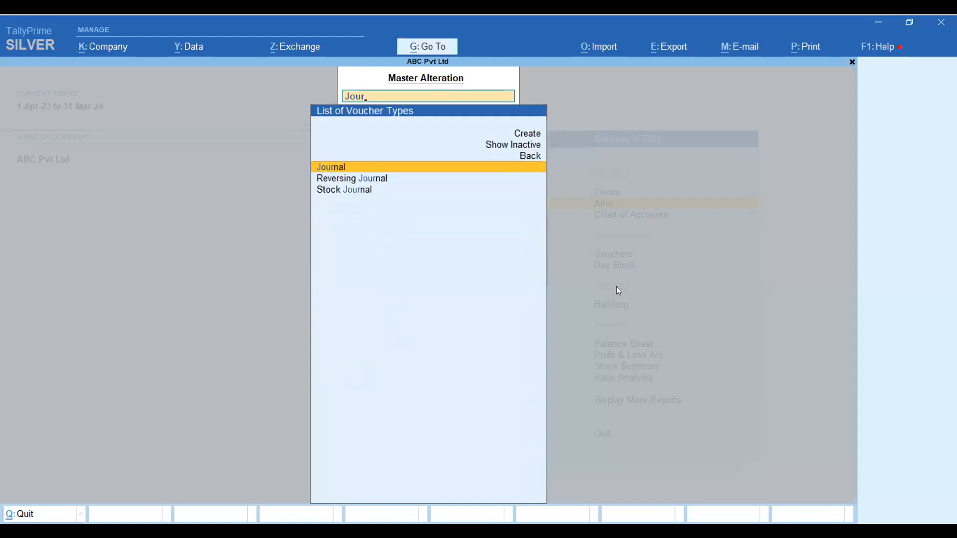
key("Return")
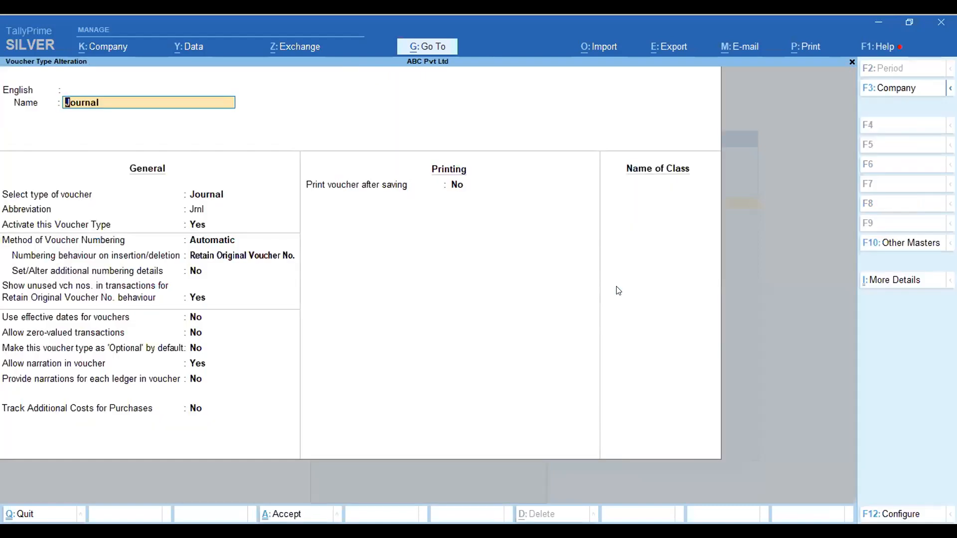
Step: Add a voucher class named Fores Gain to the Journal type and enable it for forex gain/loss adjustments
left_click(646, 187)
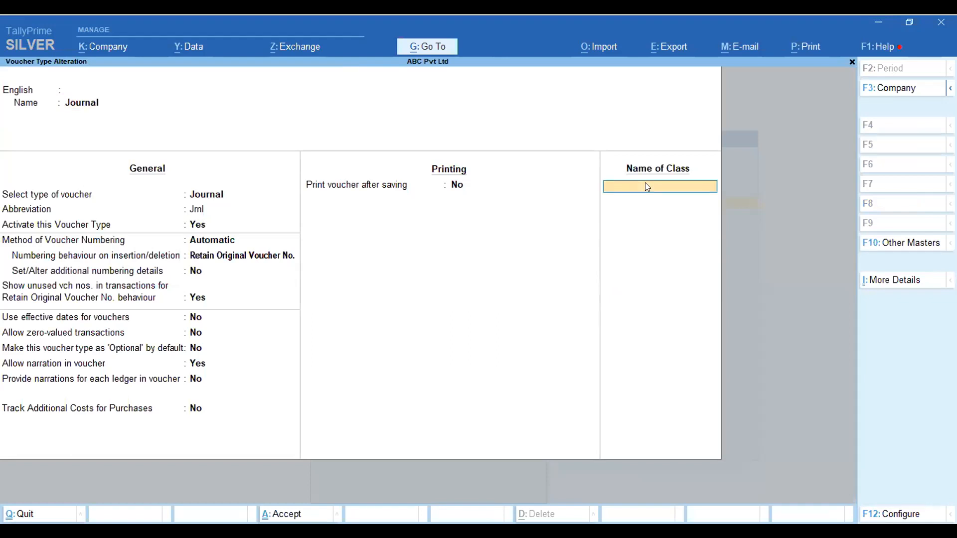
type("Fores Gain")
key("Return")
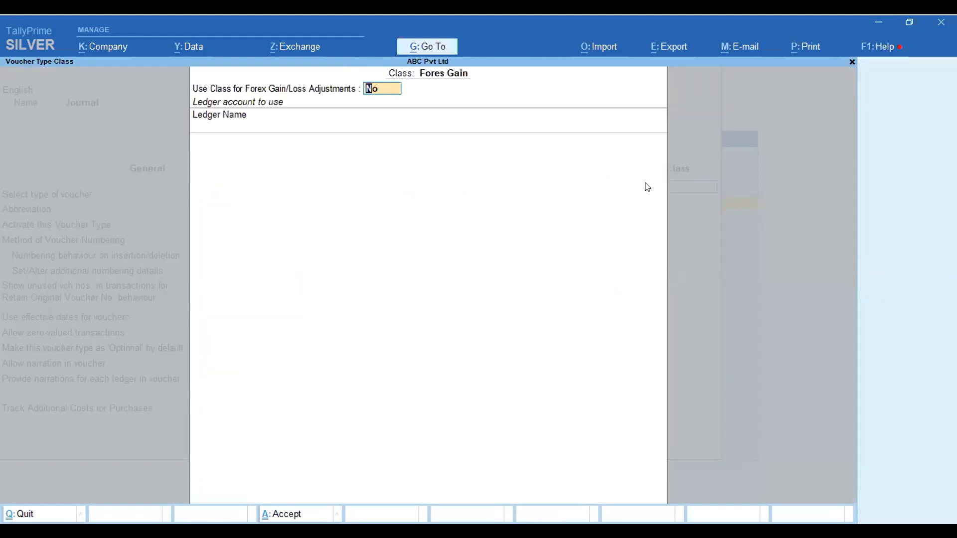
type("y")
key("Return")
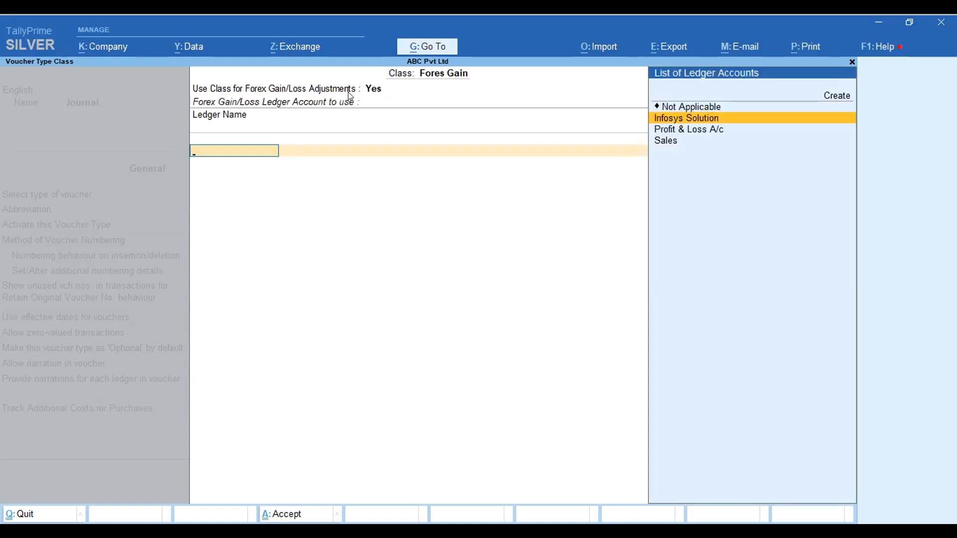
Step: Create a ledger named Forex Gain under Indirect Incomes as the class's forex gain/loss account and accept the class
key("Up")
key("Up")
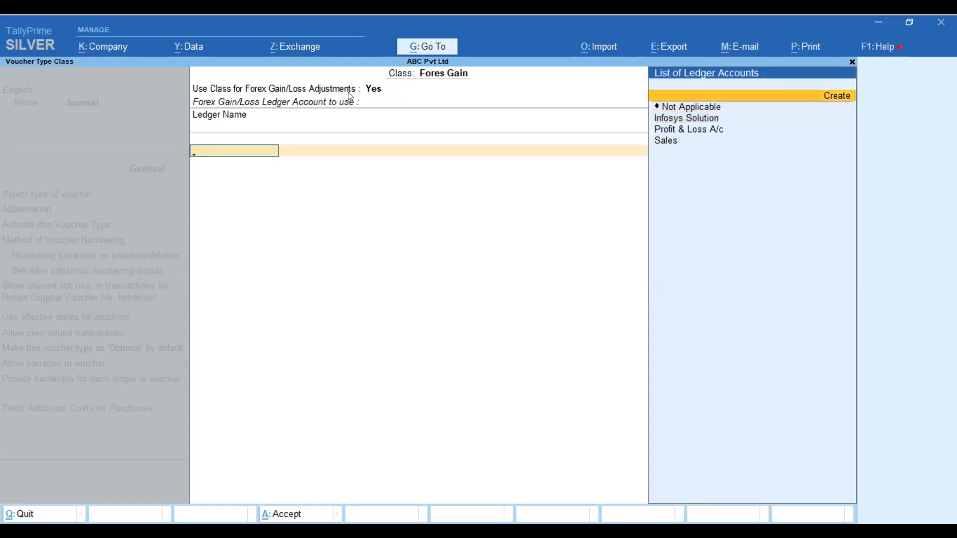
key("Return")
type("Fo")
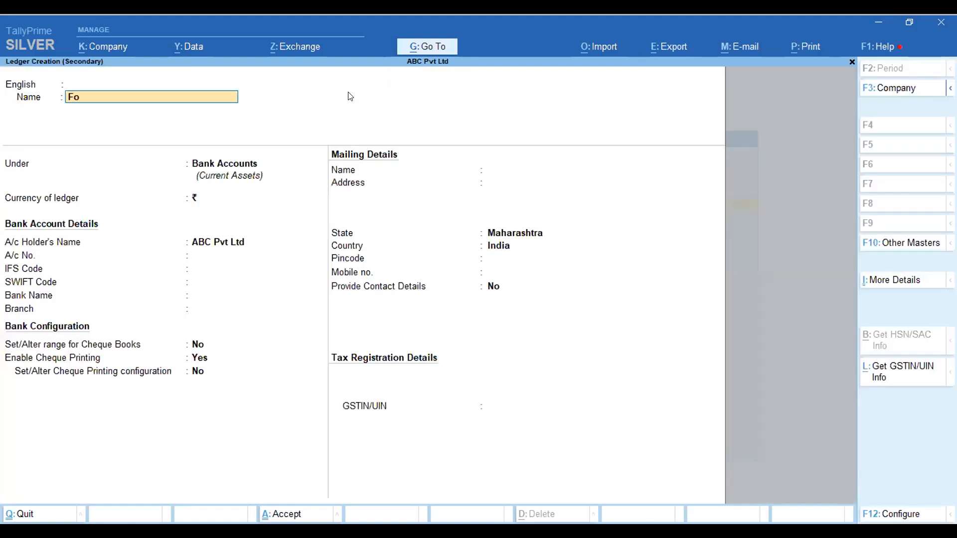
type("rex Gain")
key("Return")
key("Return")
key("Return")
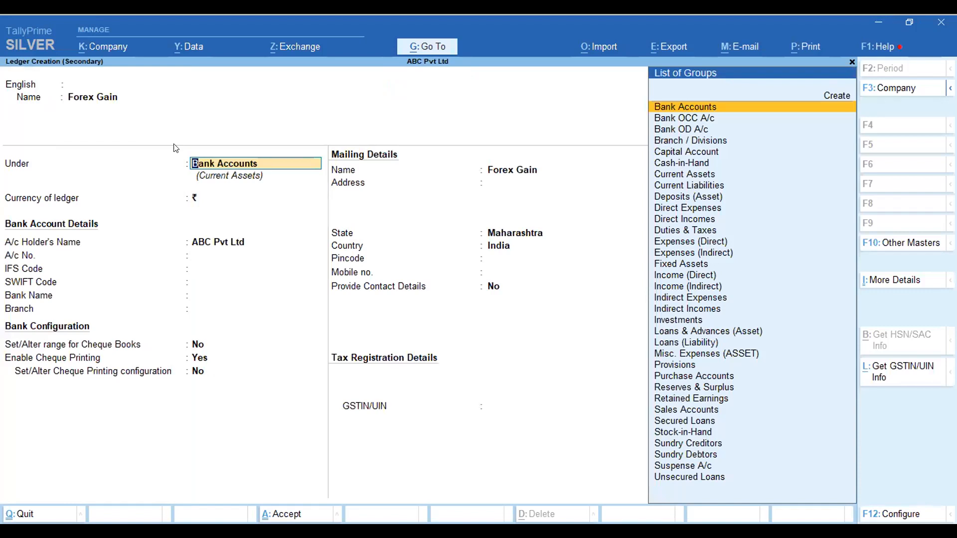
type("Inc")
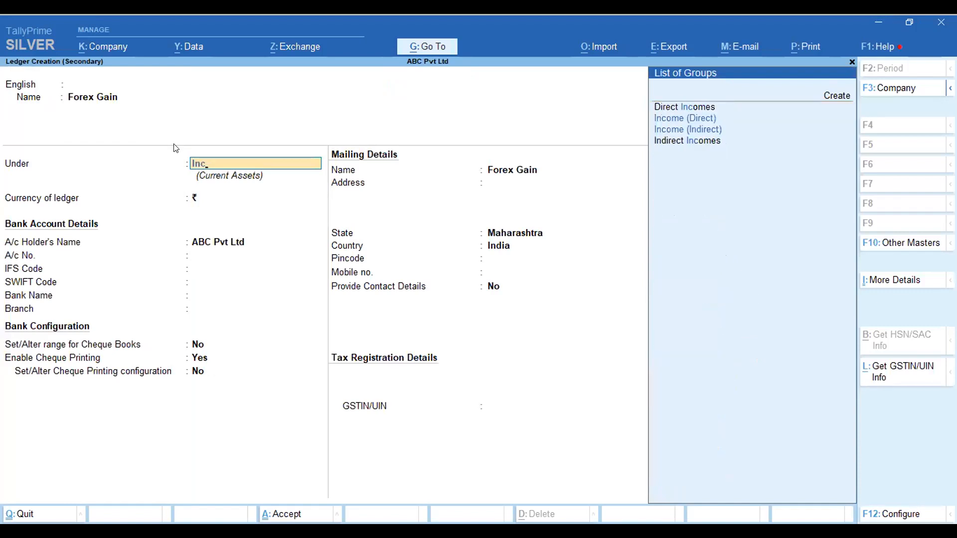
key("Down")
key("Down")
key("Down")
key("Return")
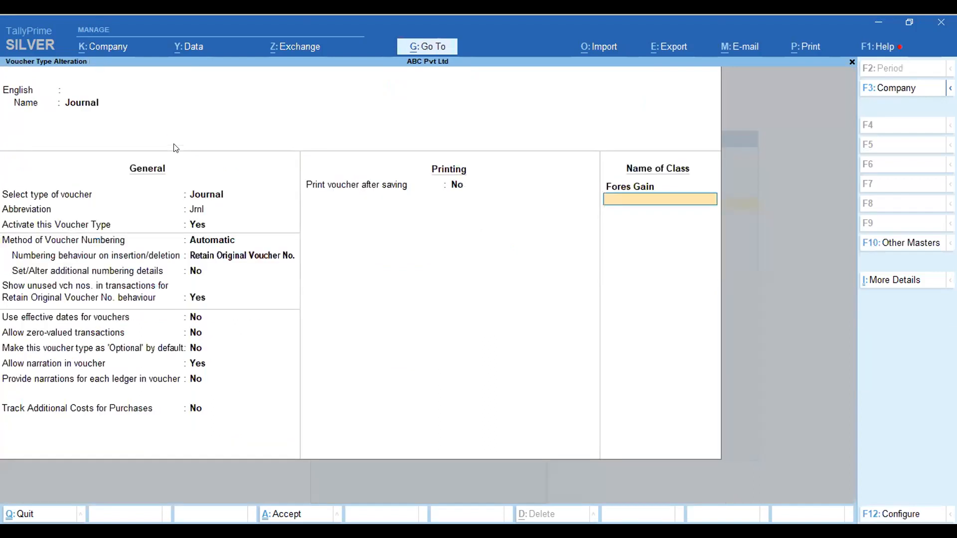
Step: Reopen the Fores Gain class to check its forex gain/loss ledger account, keeping Forex Gain selected
key("Up")
key("Return")
key("Return")
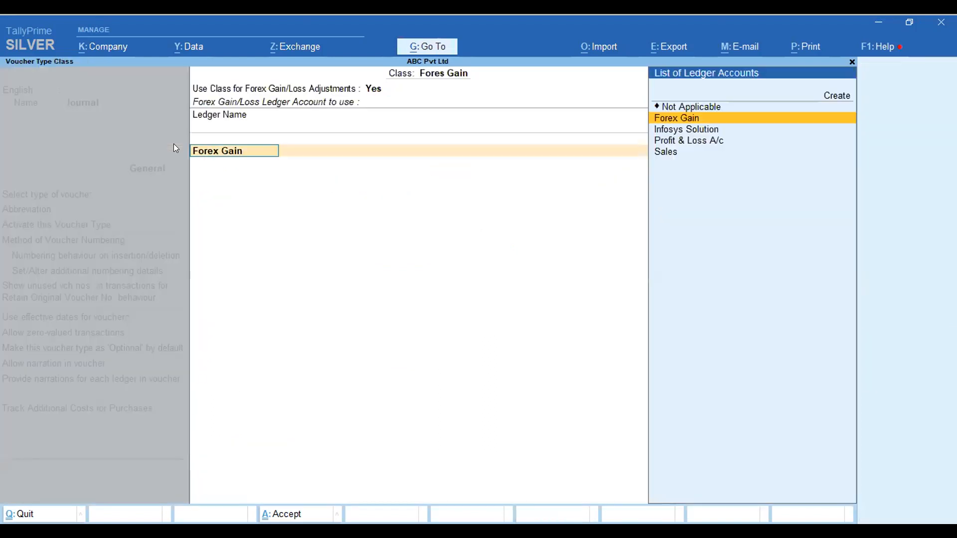
key("BackSpace")
key("Return")
key("Return")
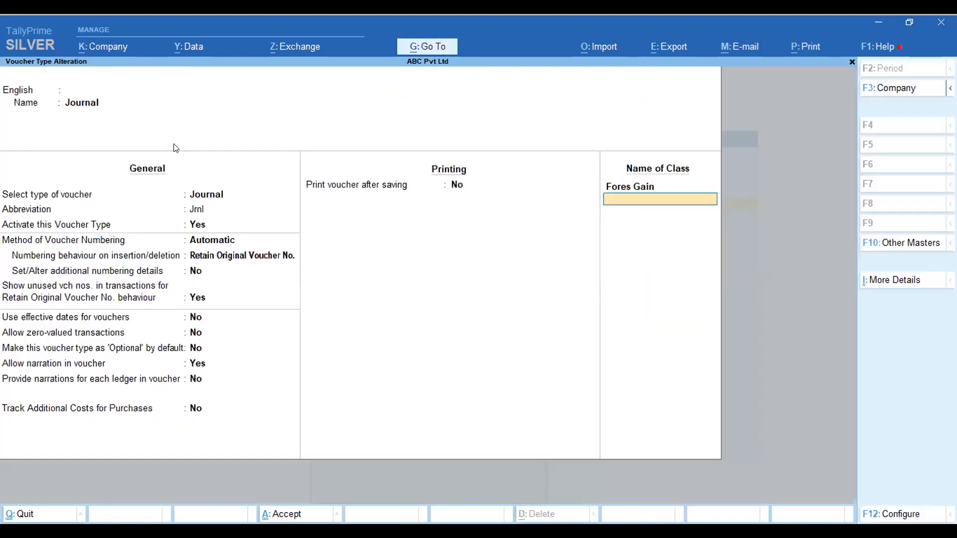
Step: Save the altered Journal voucher type and return to the Gateway of Tally
key("ctrl")
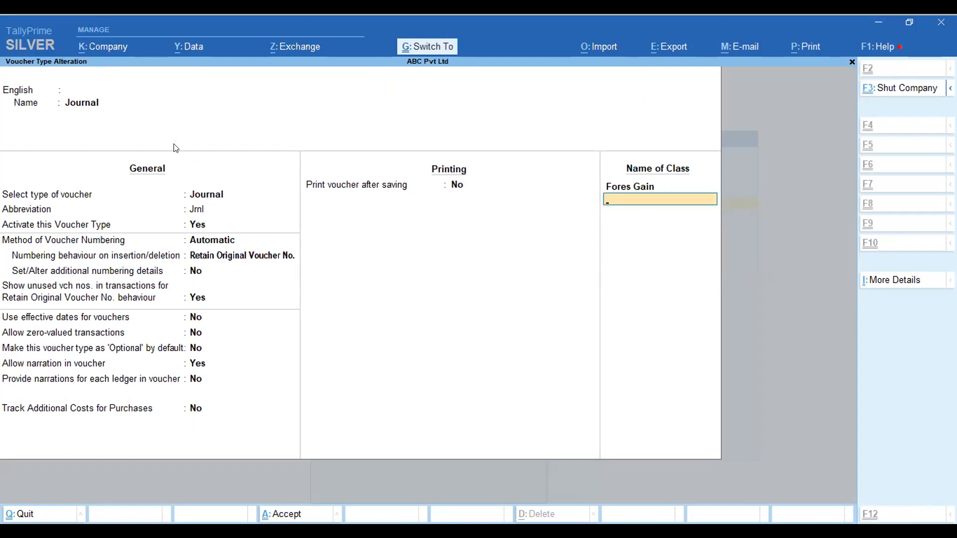
key("ctrl+a")
key("Escape")
key("Escape")
Step: Examine the Unadjusted Forex Gain/Loss entry in the Balance Sheet and return to the Gateway of Tally
key("Down")
key("Down")
key("Down")
key("Up")
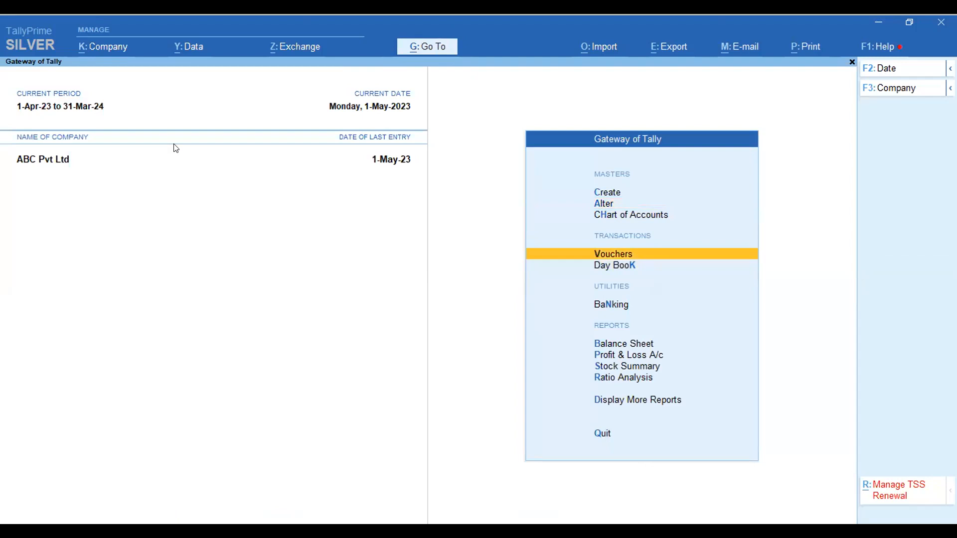
key("Down")
key("Down")
key("Down")
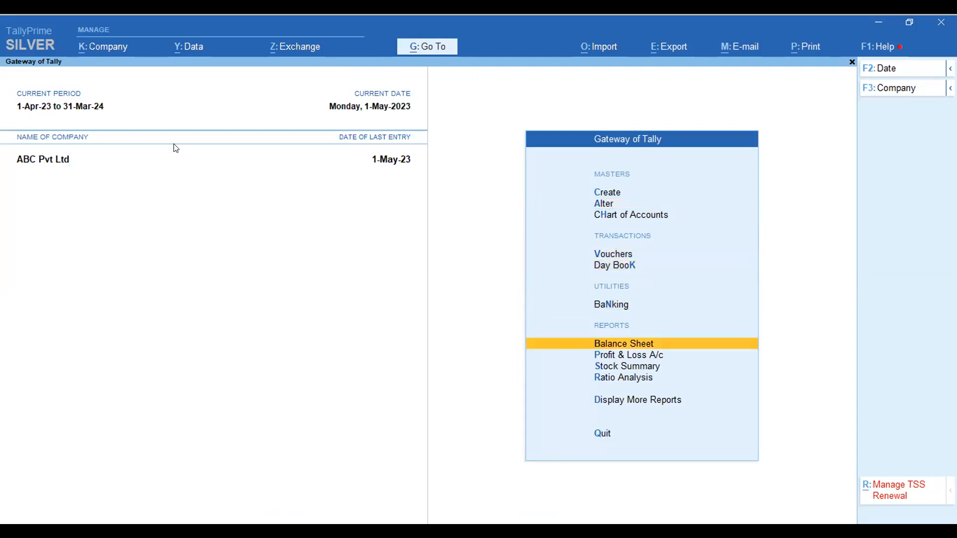
key("Return")
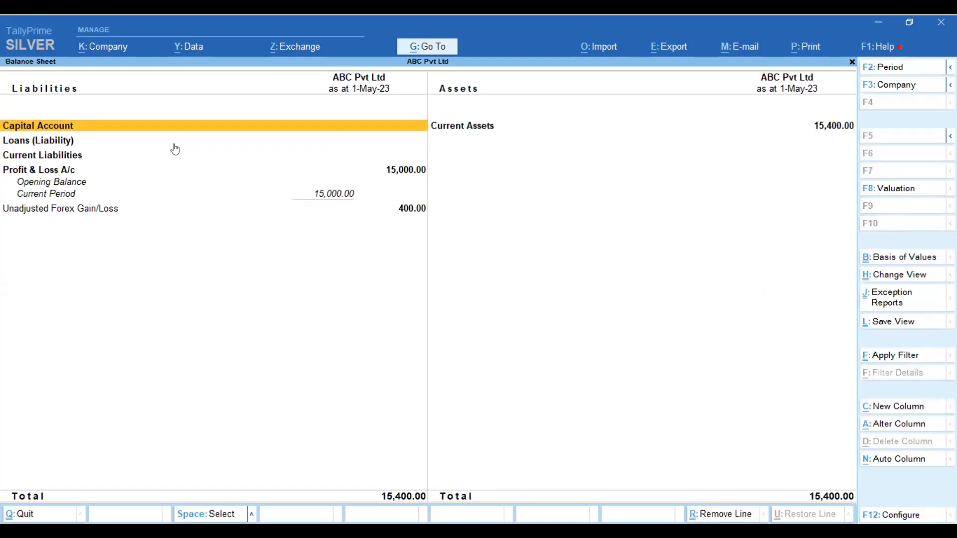
left_click(375, 215)
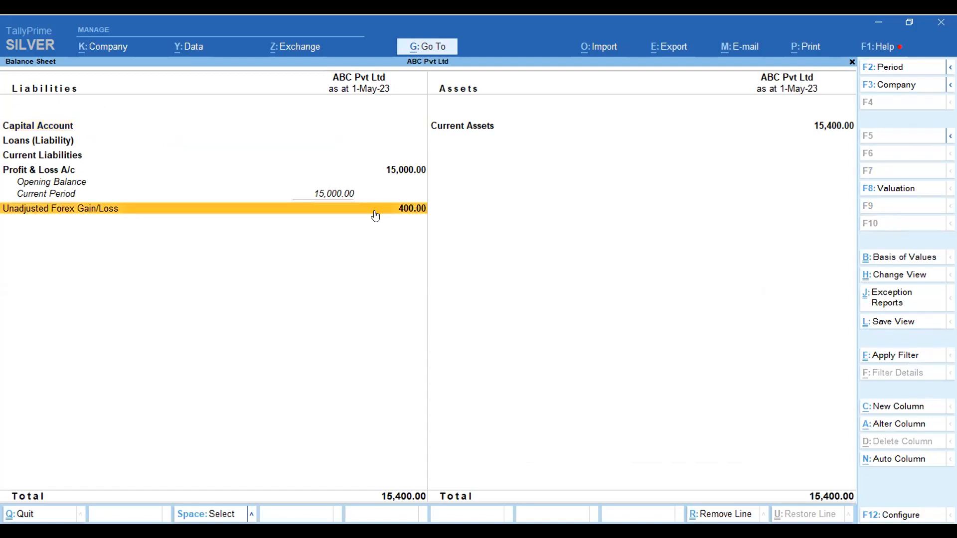
key("alt+F2")
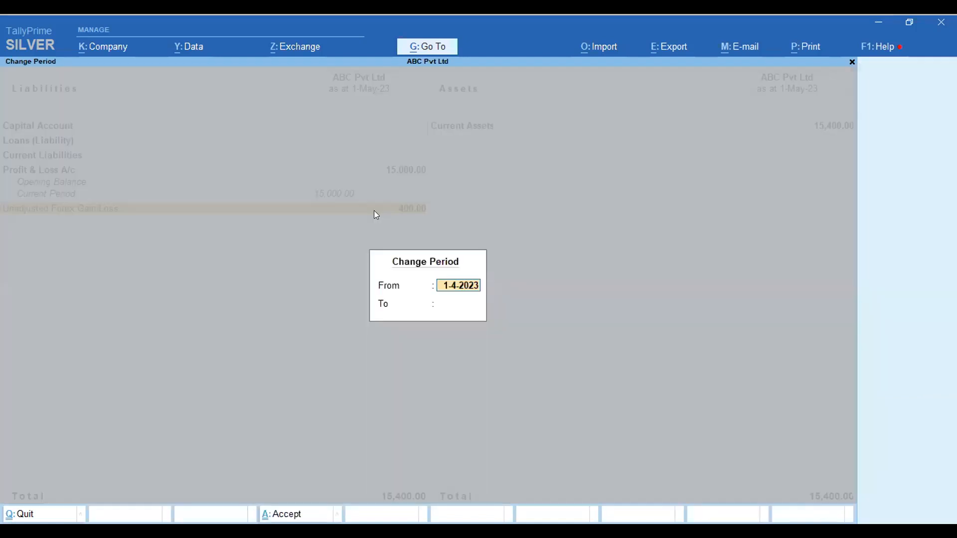
key("Escape")
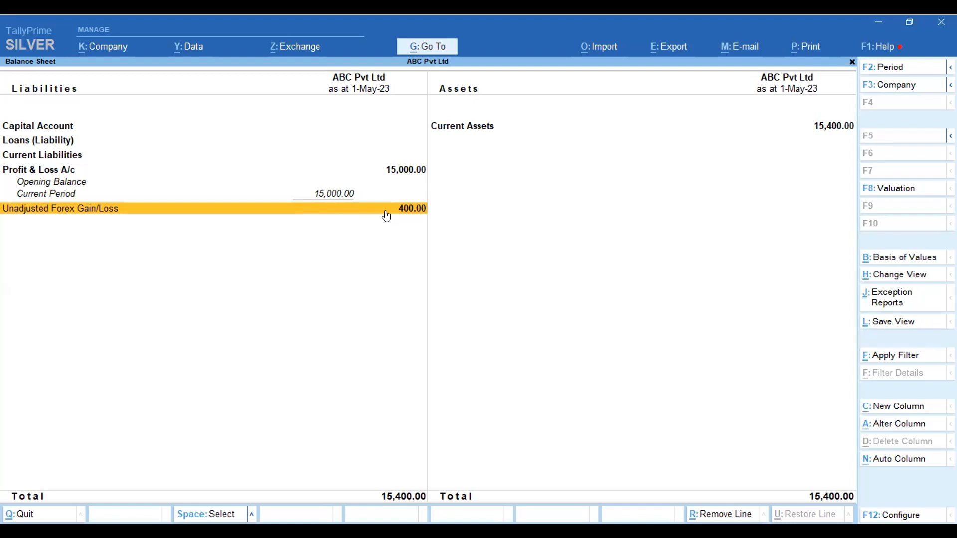
key("Escape")
Step: Start a new Journal voucher using the Fores Gain voucher class
key("Up")
key("Up")
key("Up")
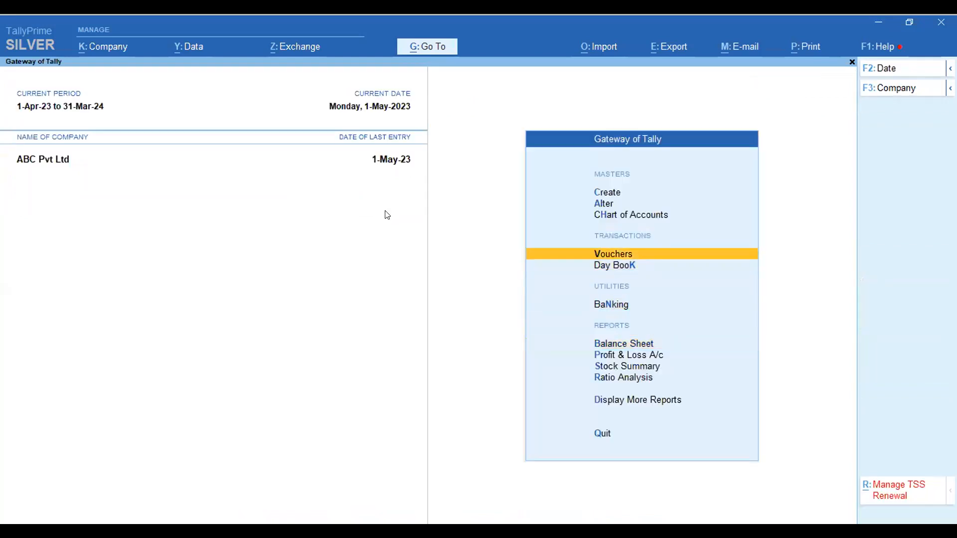
key("Return")
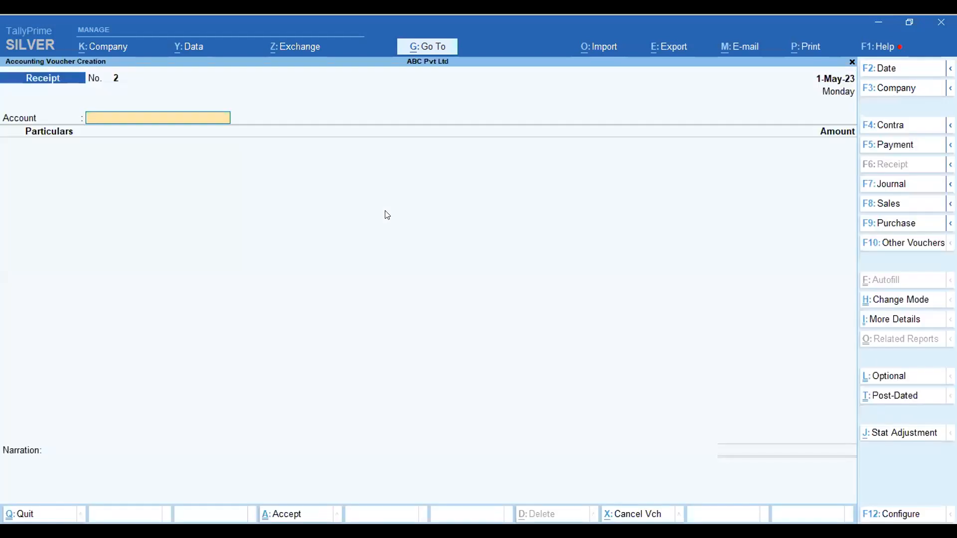
left_click(881, 186)
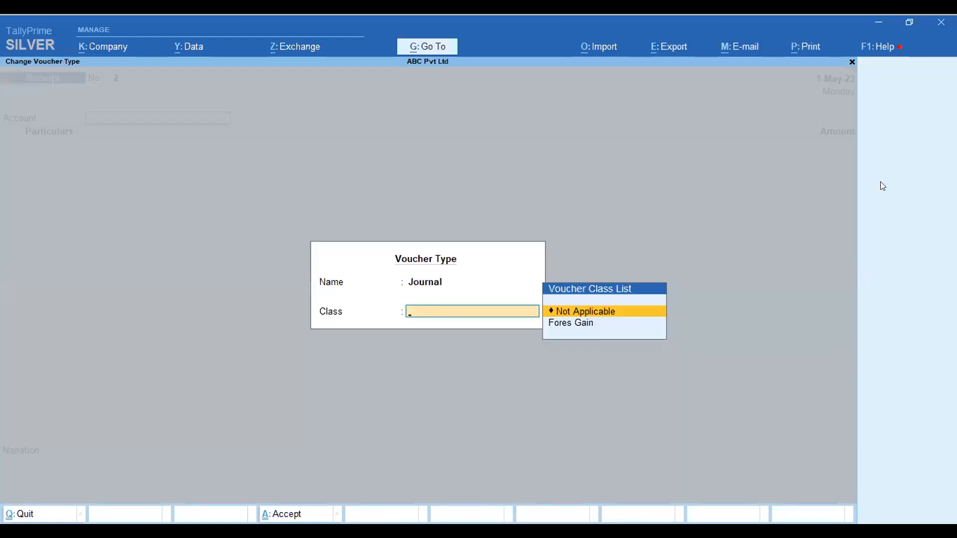
left_click(564, 326)
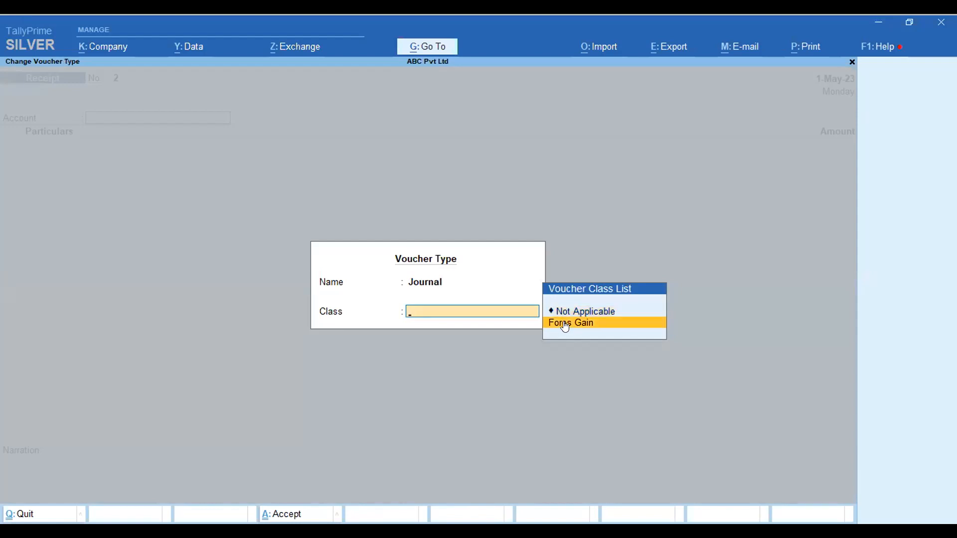
left_click(565, 325)
key("Return")
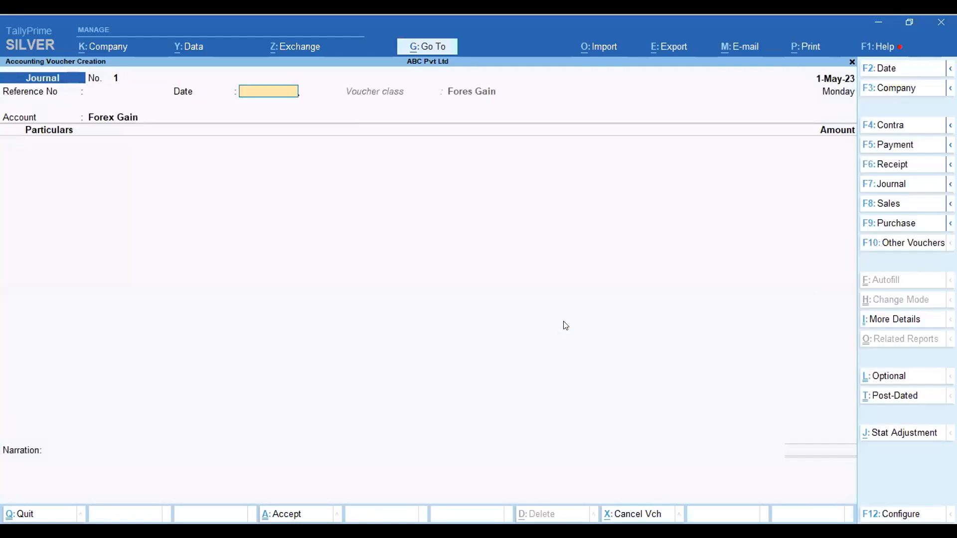
Step: Enter Infosys Solution with 400.00 Dr against Forex Gain, accept the journal voucher and leave voucher creation
key("Return")
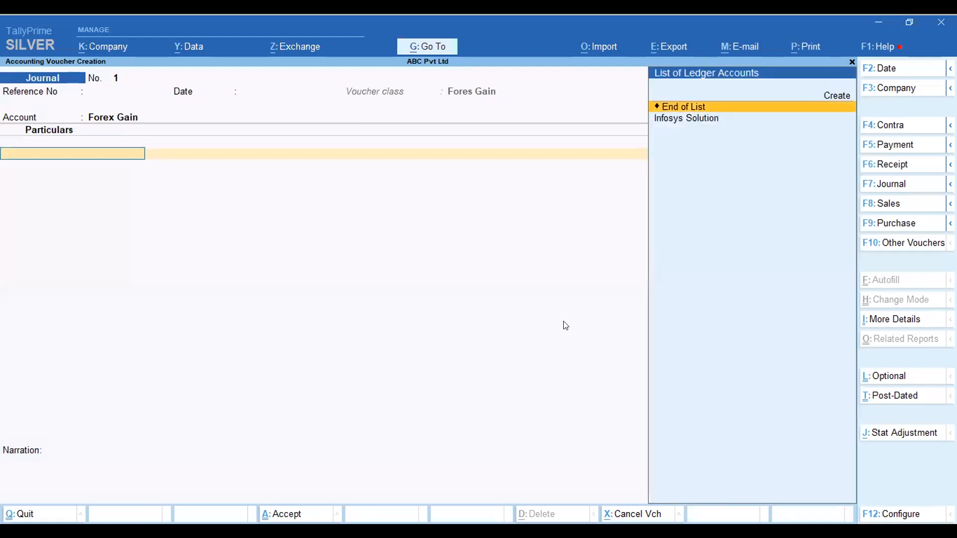
key("Return")
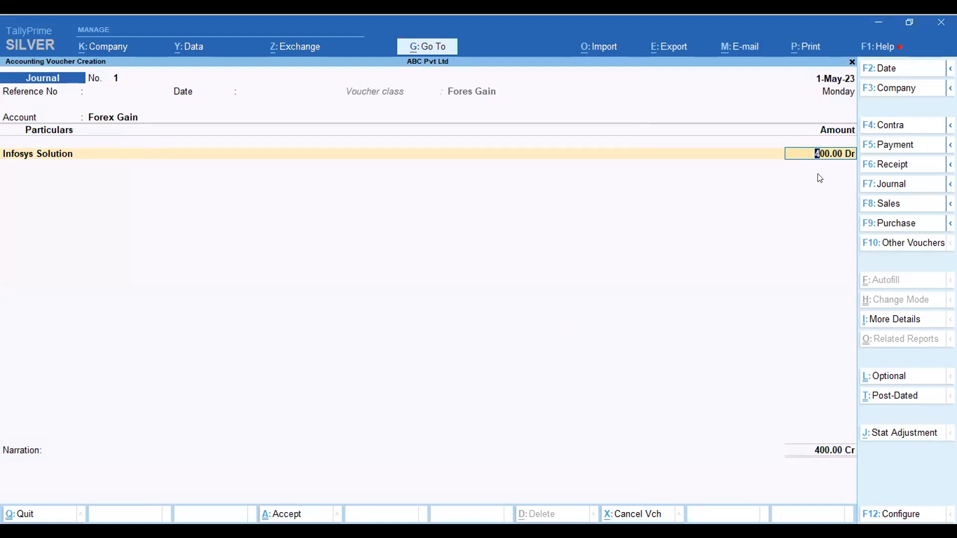
key("Return")
key("Return")
key("Return")
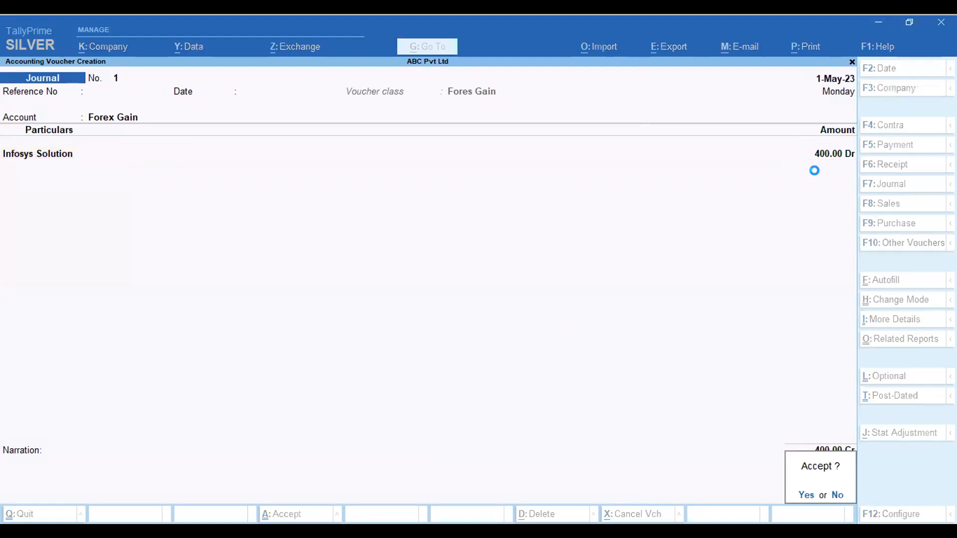
key("Escape")
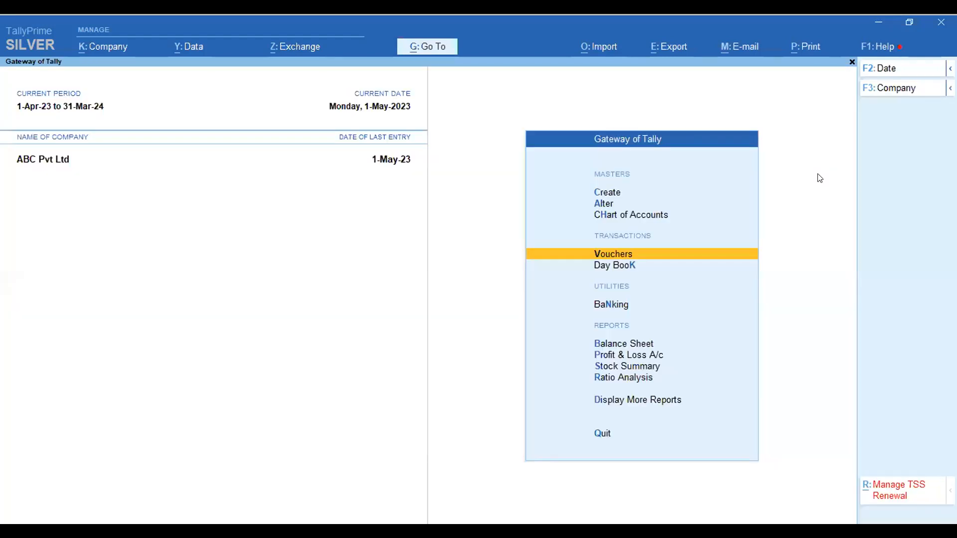
Step: Open the ledger vouchers report for Infosys Solution from the account books
key("d")
key("a")
key("l")
key("Down")
key("Down")
key("Down")
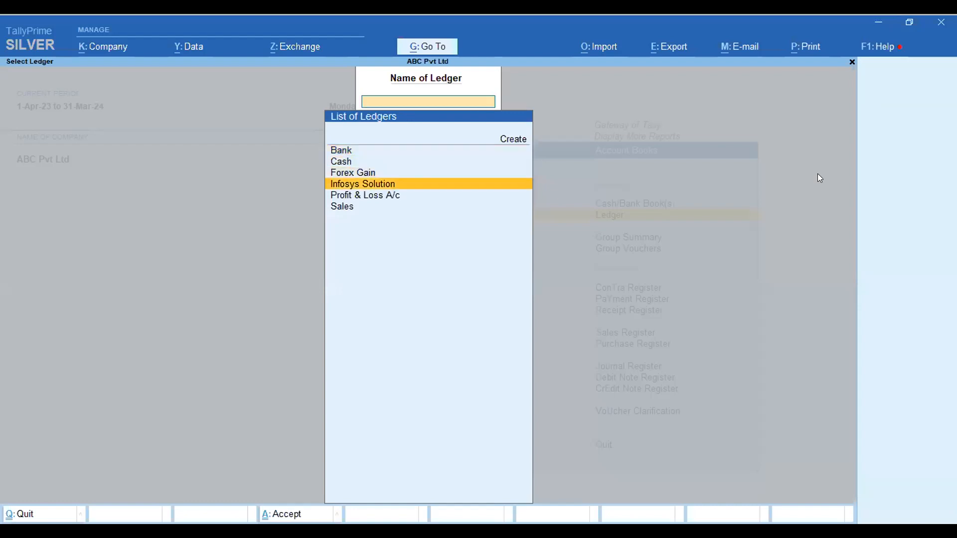
key("Return")
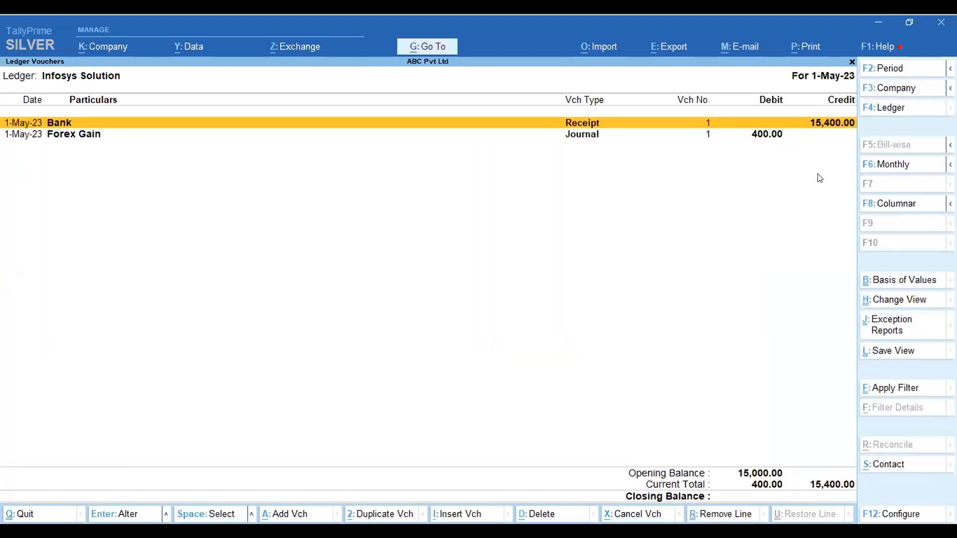
Step: Set the ledger report's period to 1-Apr-23 to 1-May-23, review the bank receipt and forex gain entries, and close the report
key("alt+F2")
key("space")
key("Return")
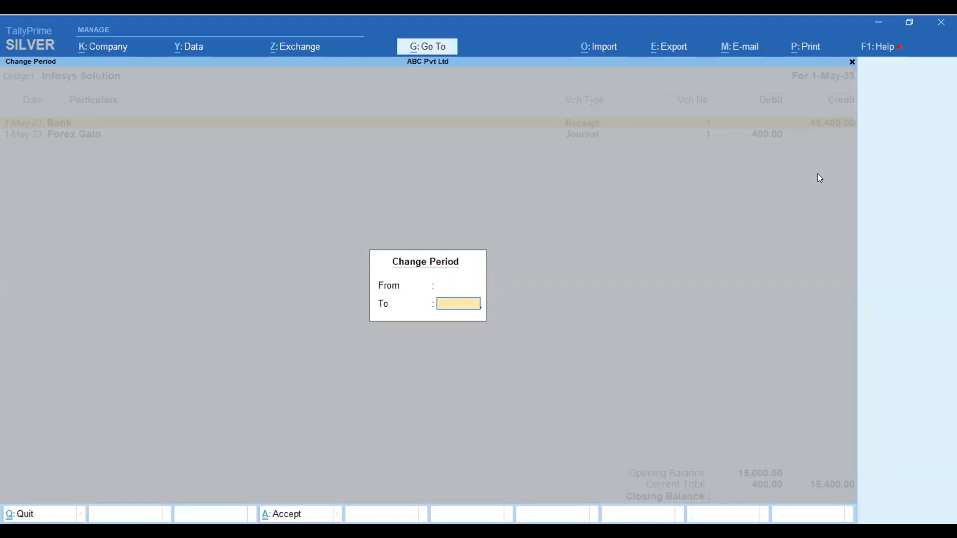
key("Return")
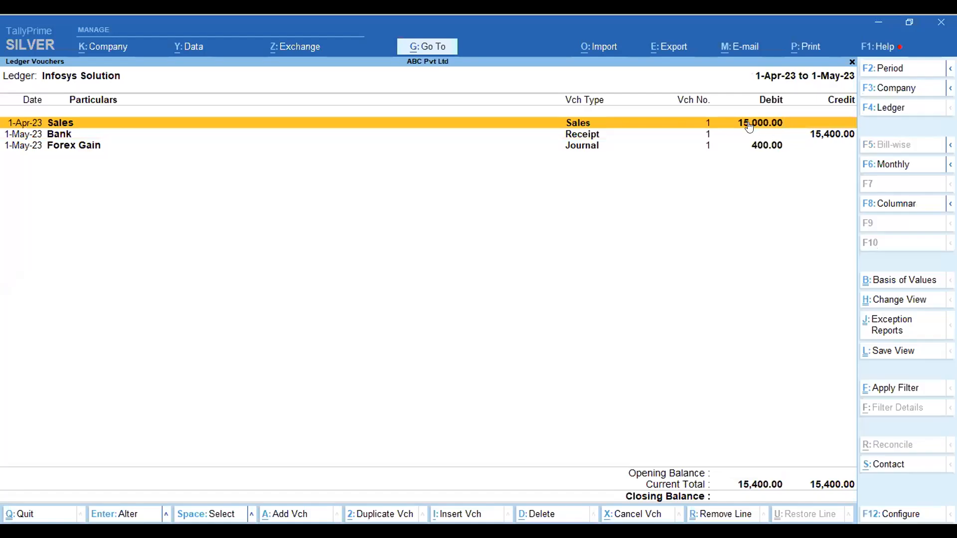
left_click(802, 135)
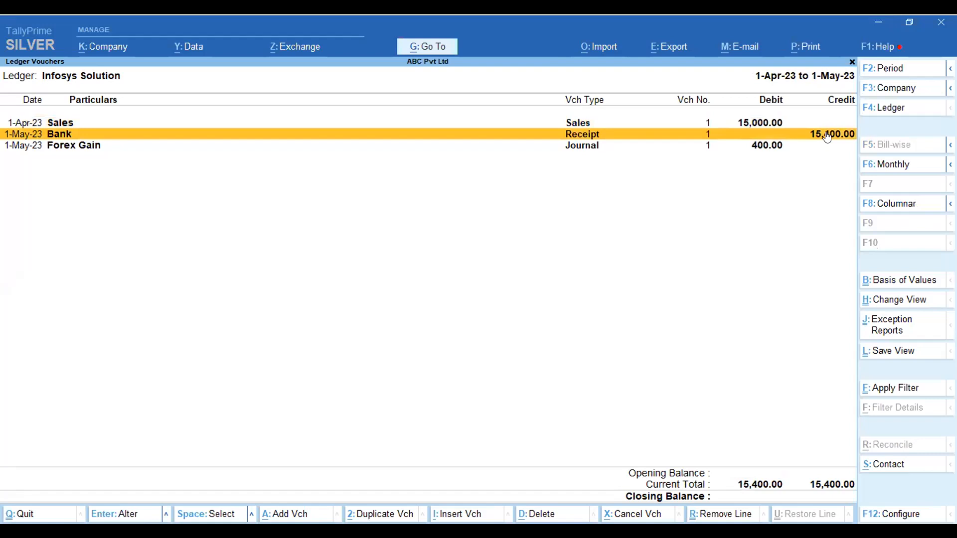
left_click(782, 148)
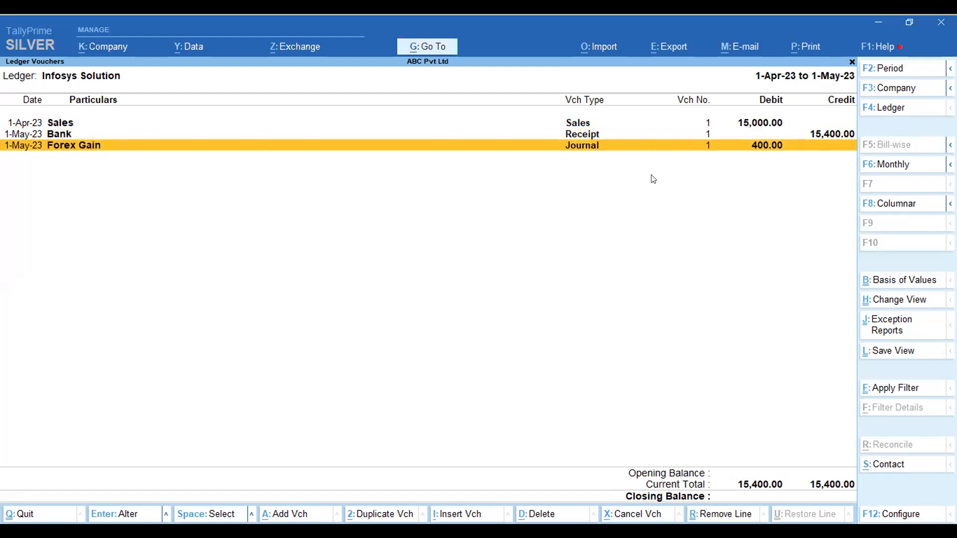
key("Escape")
key("Escape")
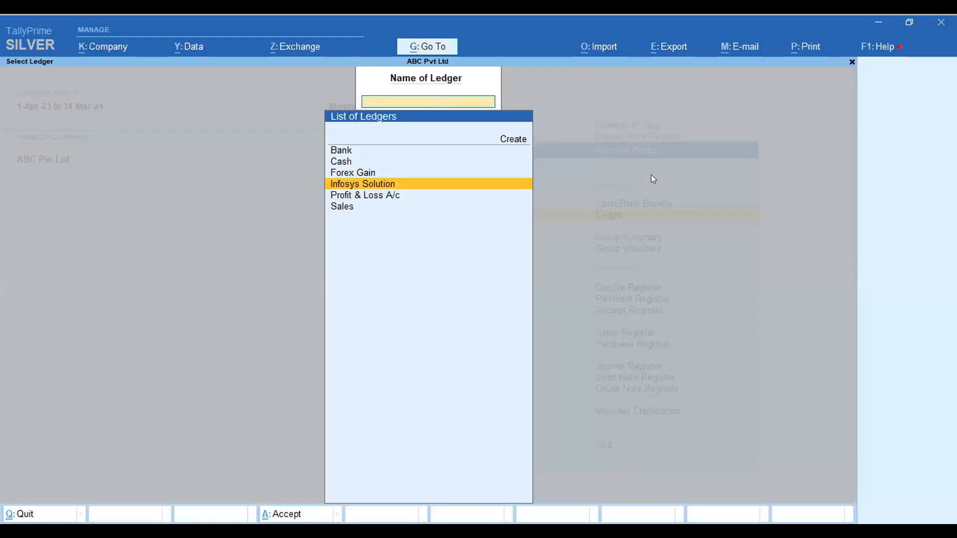
key("Escape")
key("Escape")
key("Escape")
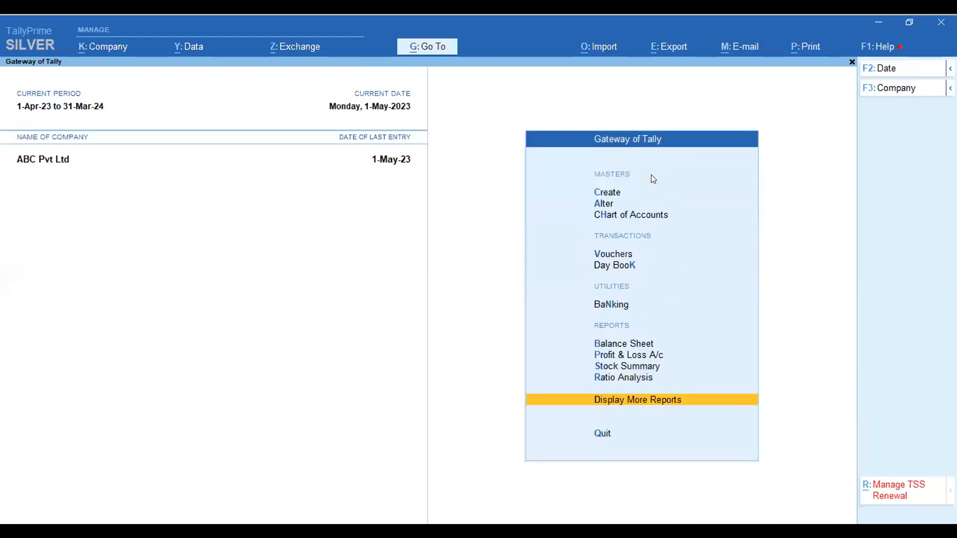
Step: Examine the Profit & Loss A/c figures in the Balance Sheet and return to the Gateway of Tally
key("Up")
key("Up")
key("Up")
key("Up")
key("Return")
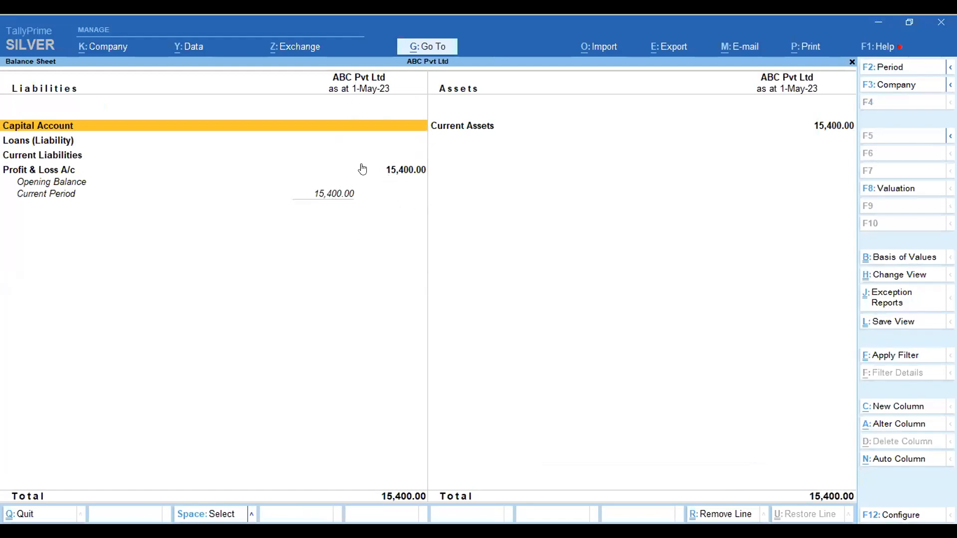
key("Escape")
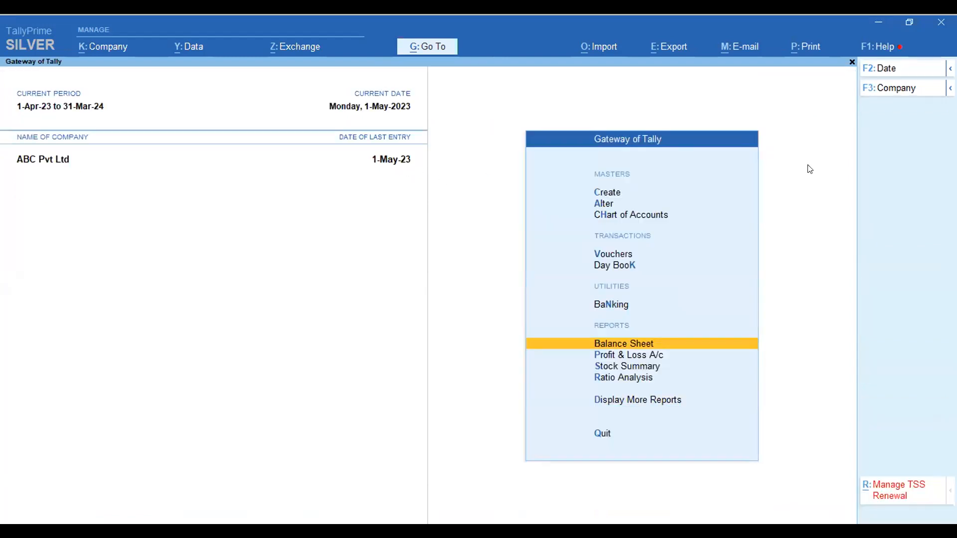
key("Escape")
key("Escape")
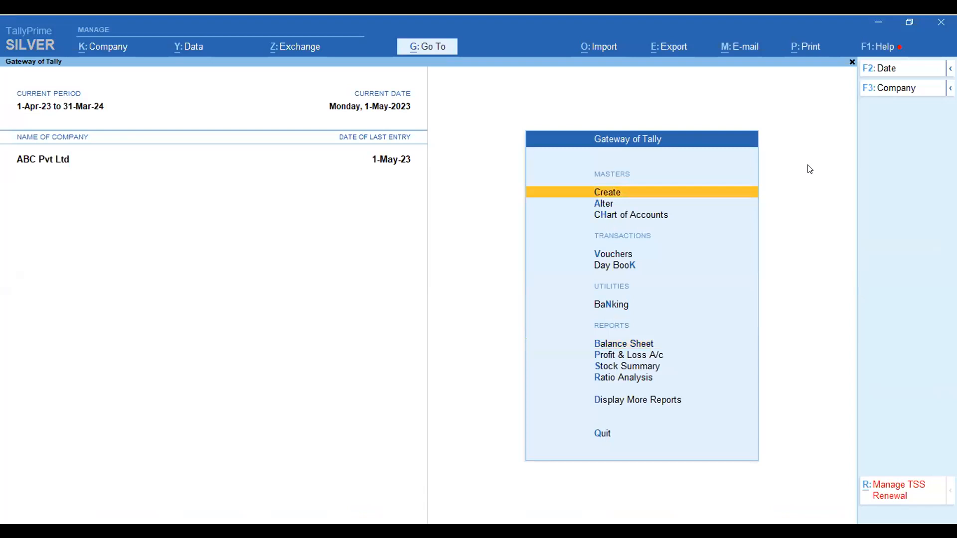